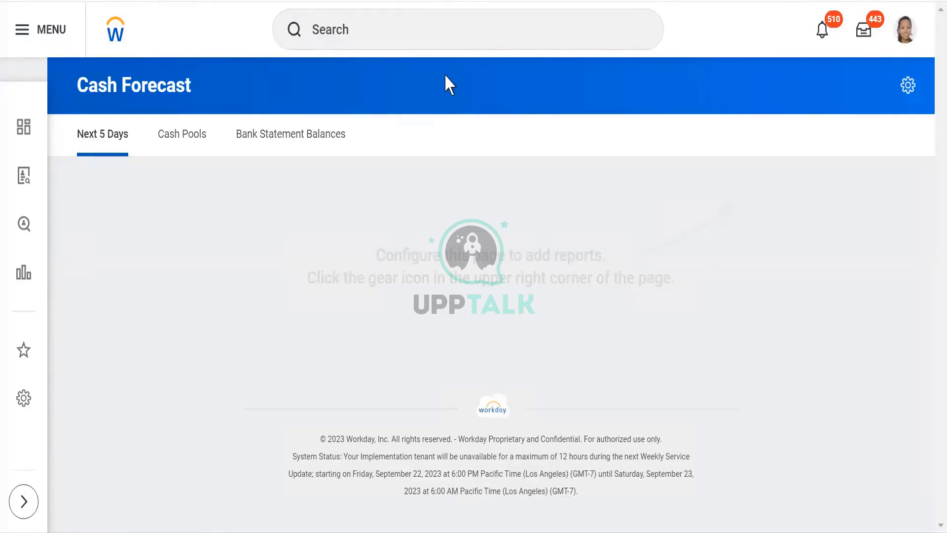
# Search for "cre EIB" and open the Create EIB task.
pyautogui.click(413, 29)
pyautogui.write('c')
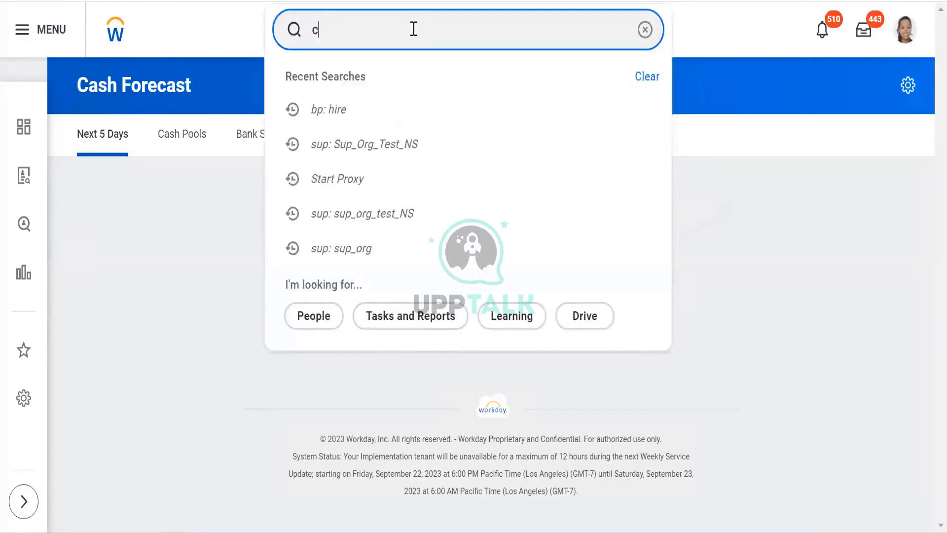
pyautogui.write('re')
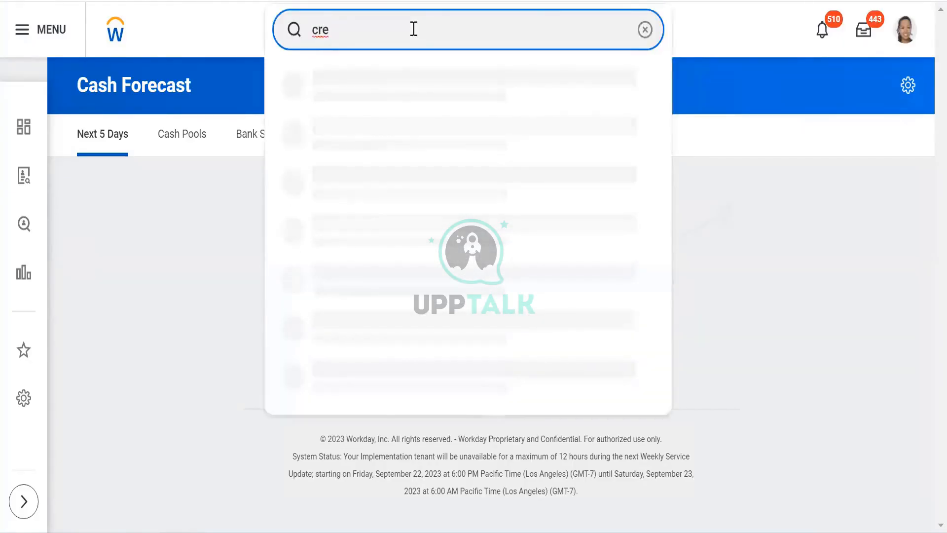
pyautogui.write(' EIB')
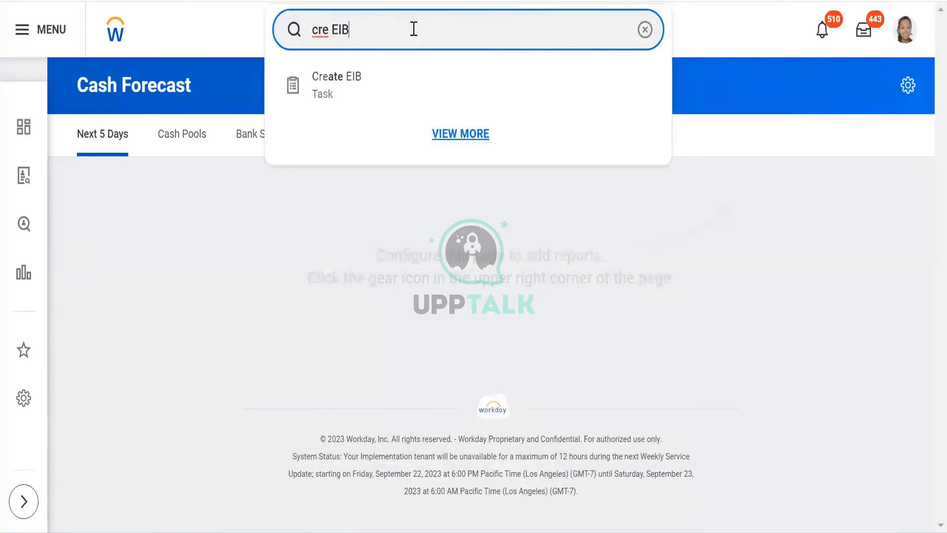
pyautogui.click(333, 80)
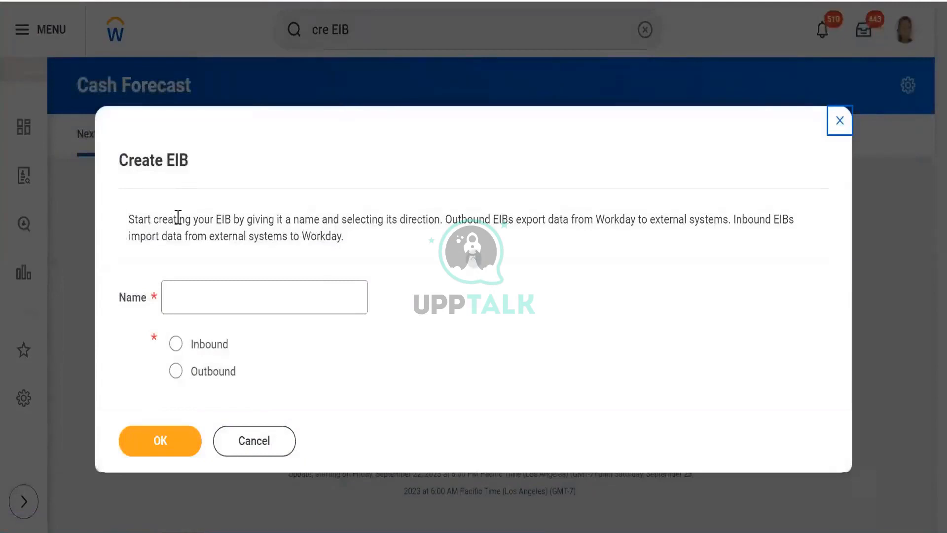
pyautogui.moveTo(222, 236); pyautogui.dragTo(348, 228)
pyautogui.click(360, 242)
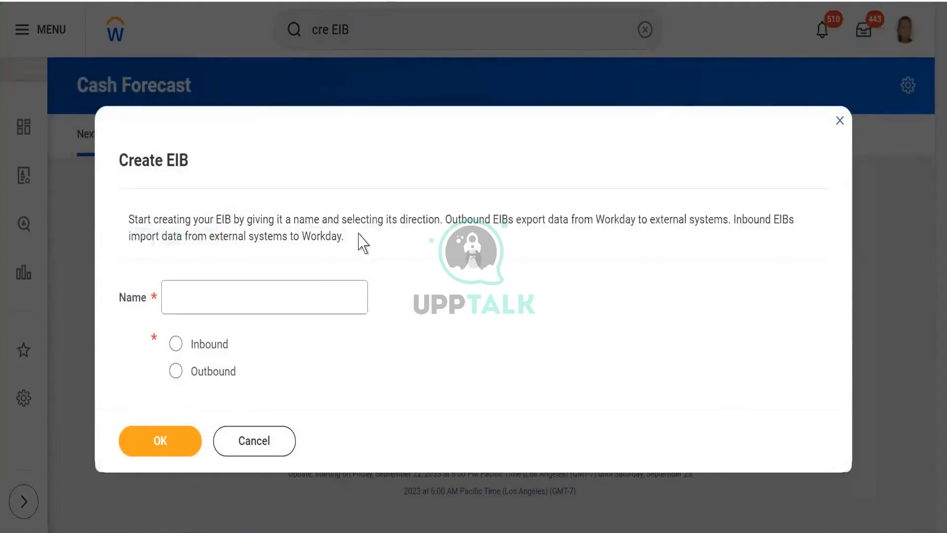
pyautogui.tripleClick(360, 243)
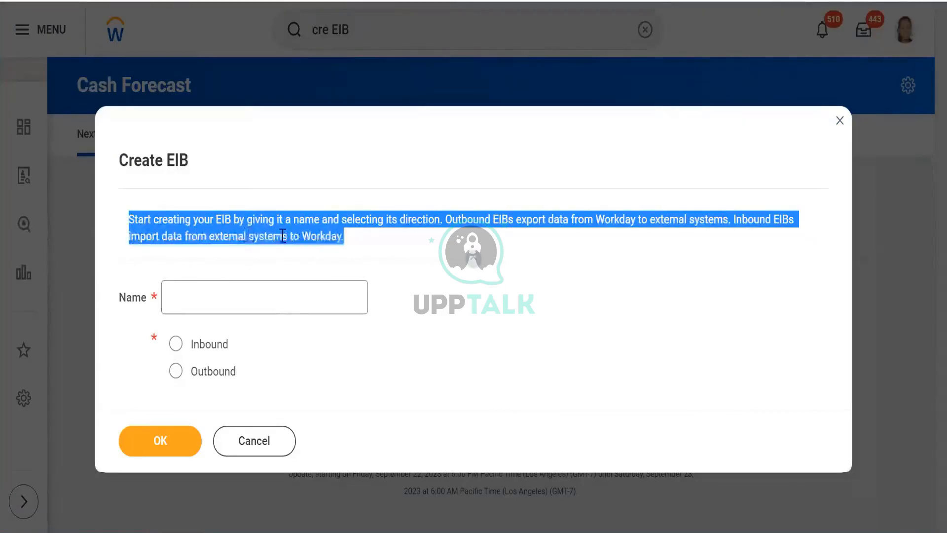
pyautogui.tripleClick(369, 237)
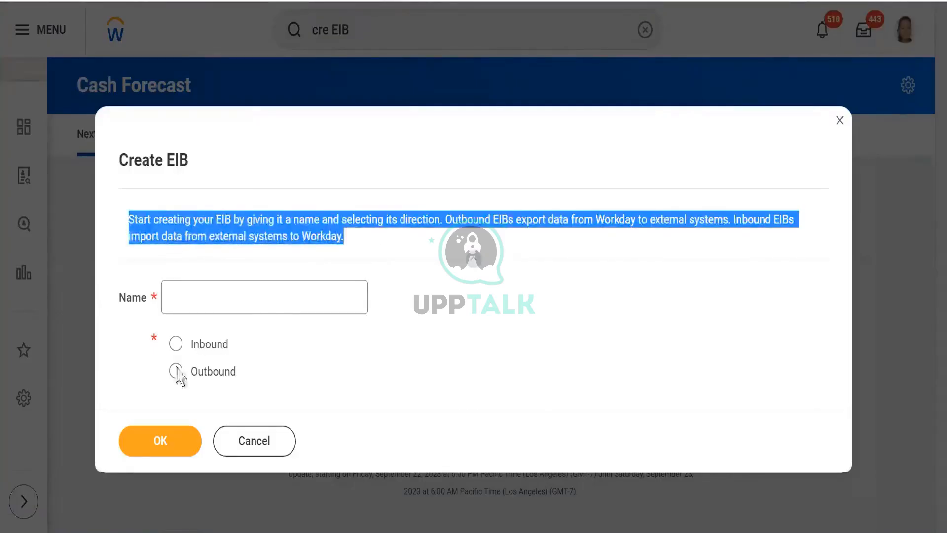
# Name the new EIB WDI1_EIB_OB, set its direction to Outbound and create it.
pyautogui.click(189, 299)
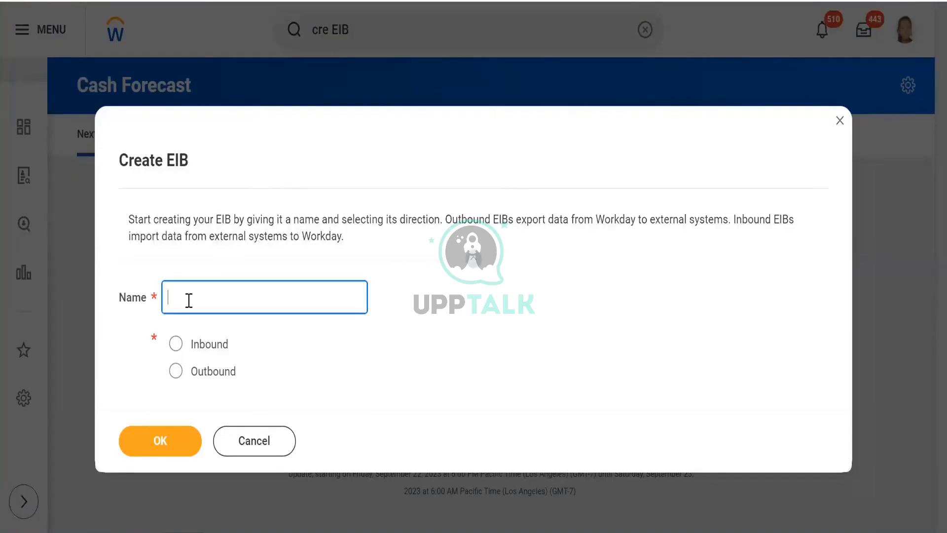
pyautogui.write('WDI_')
pyautogui.write('EIB_OB')
pyautogui.click(323, 333)
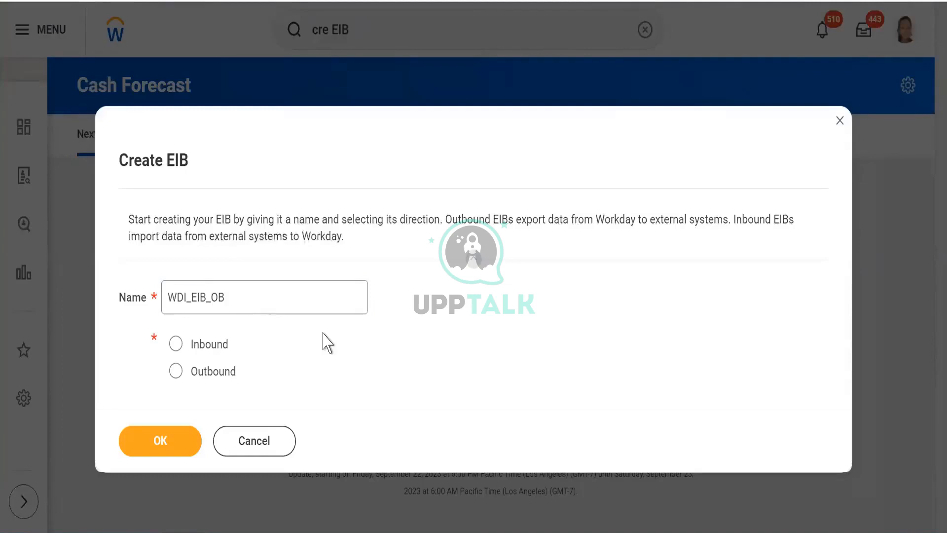
pyautogui.click(189, 299)
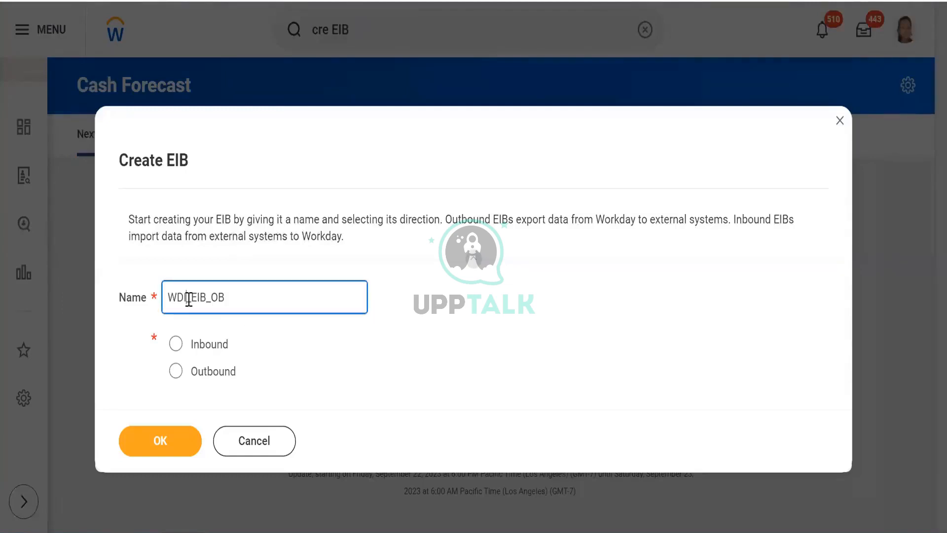
pyautogui.write('1')
pyautogui.click(341, 351)
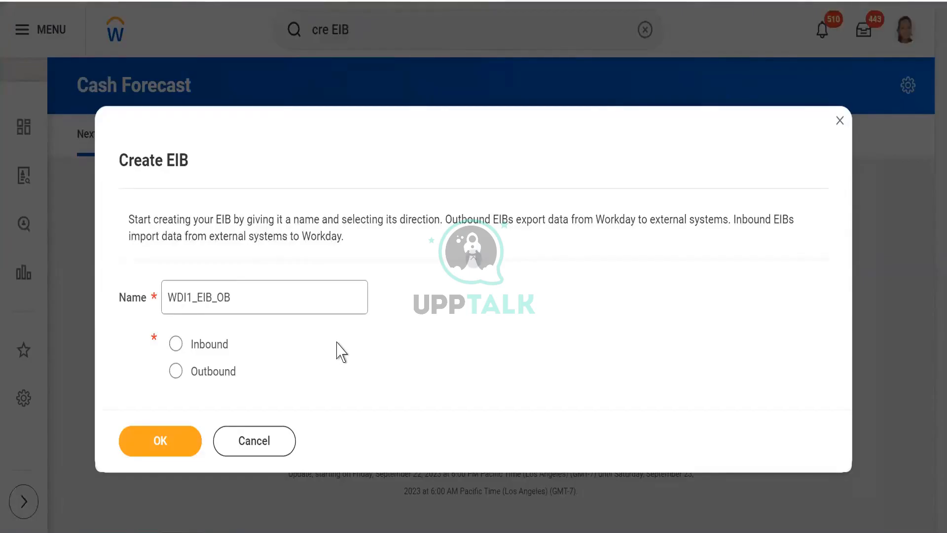
pyautogui.click(172, 373)
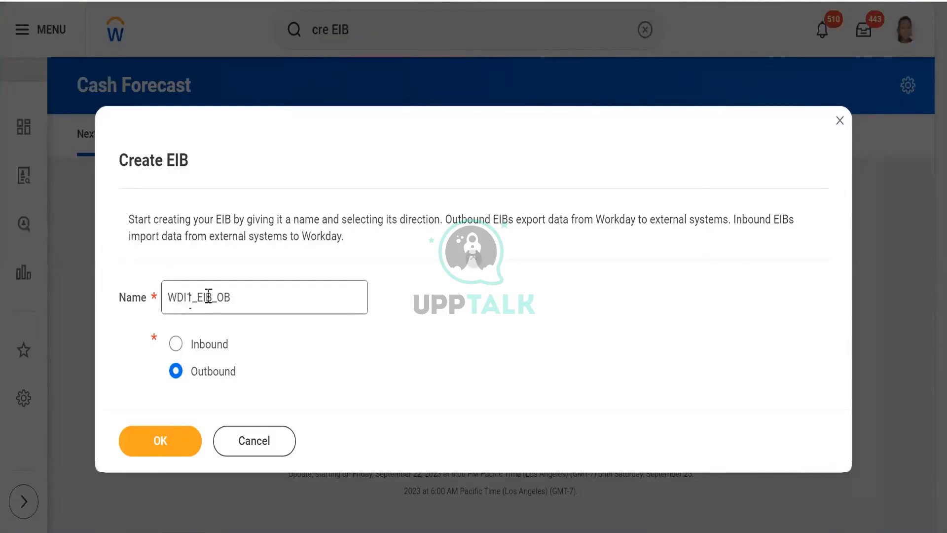
pyautogui.click(154, 437)
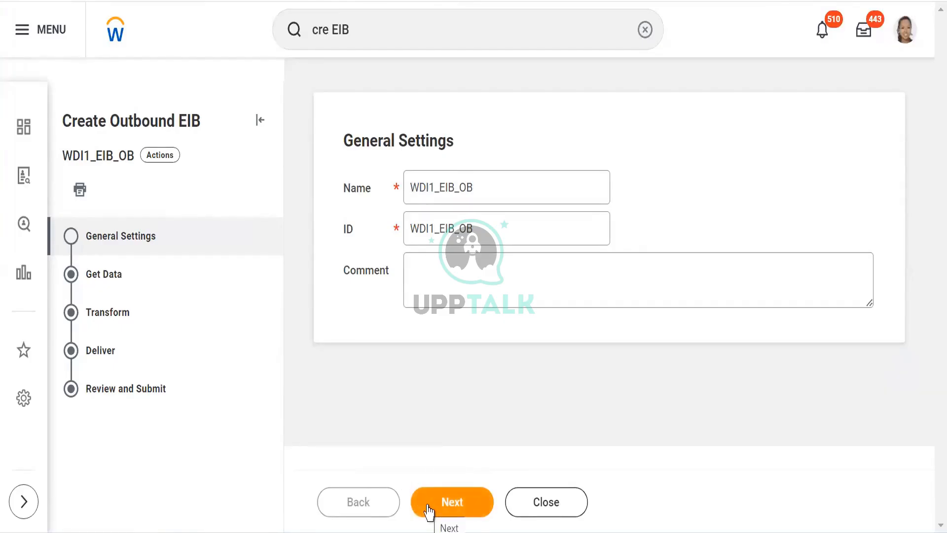
# Add the comment "This EIB helps us to transmit the data to a third party" in General Settings and continue to Get Data.
pyautogui.click(454, 301)
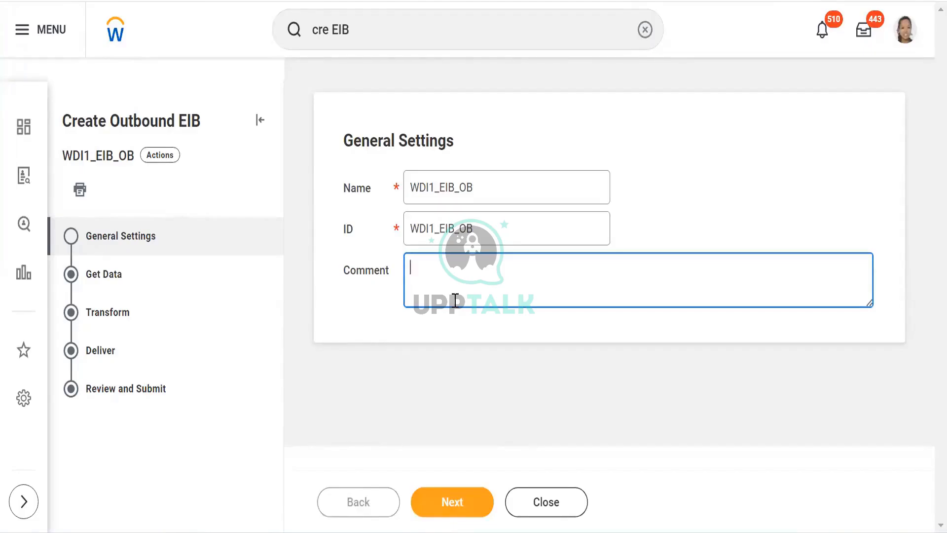
pyautogui.write('This EIB helps us to t')
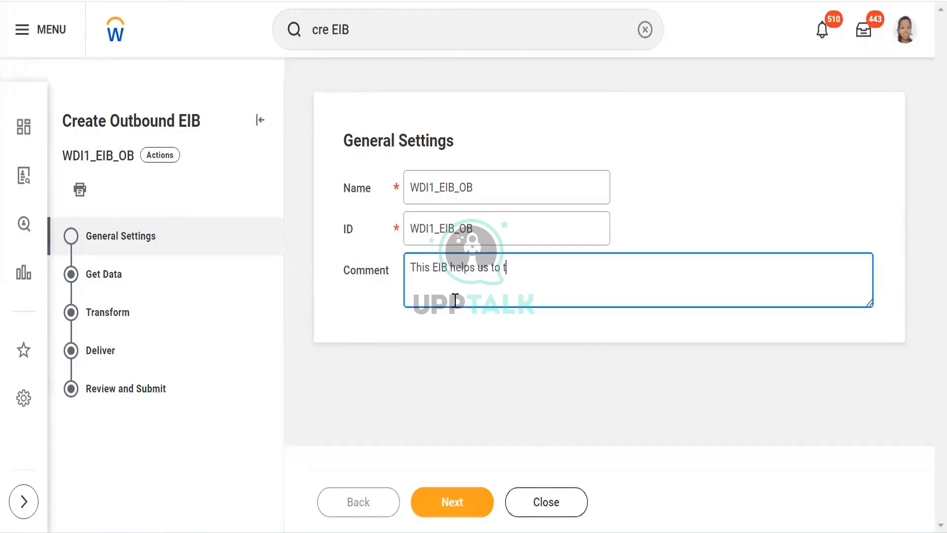
pyautogui.write('ransmit the data t')
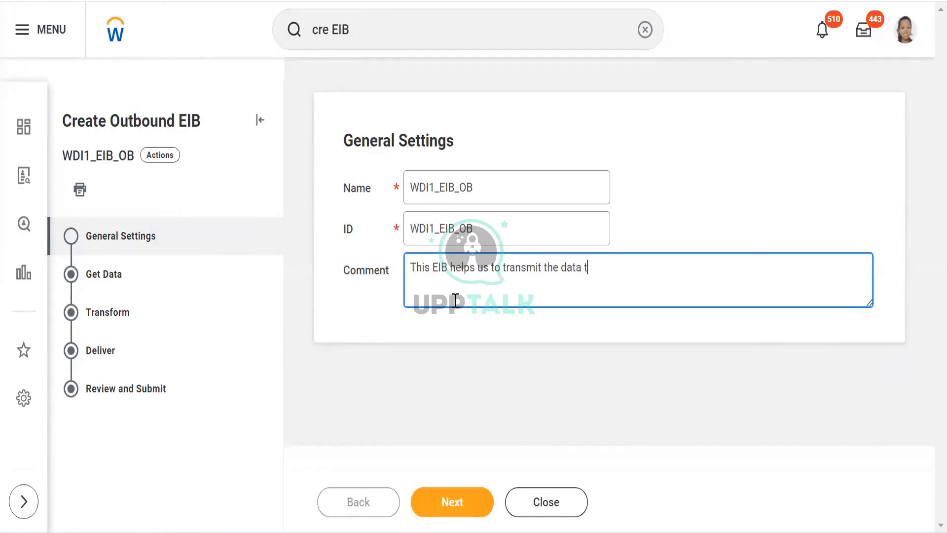
pyautogui.write('o a third party')
pyautogui.click(464, 367)
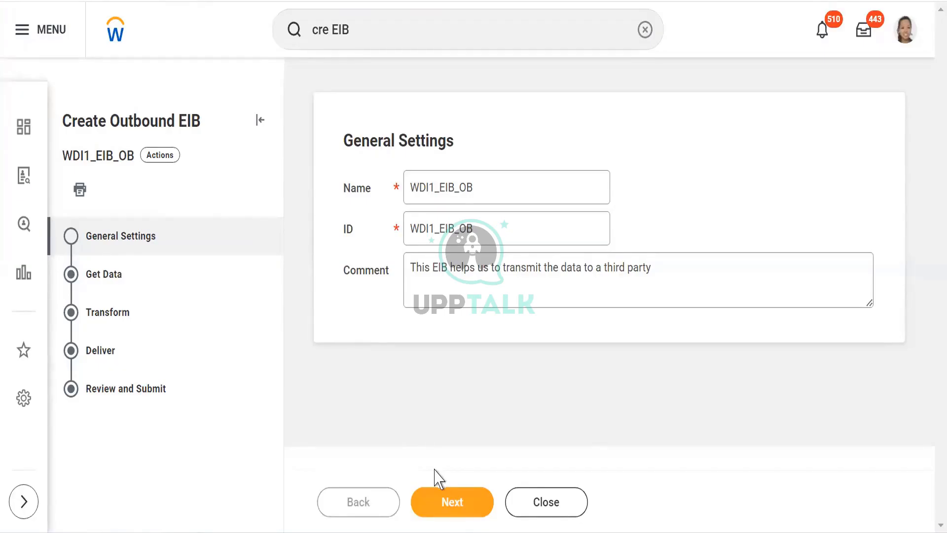
pyautogui.click(434, 504)
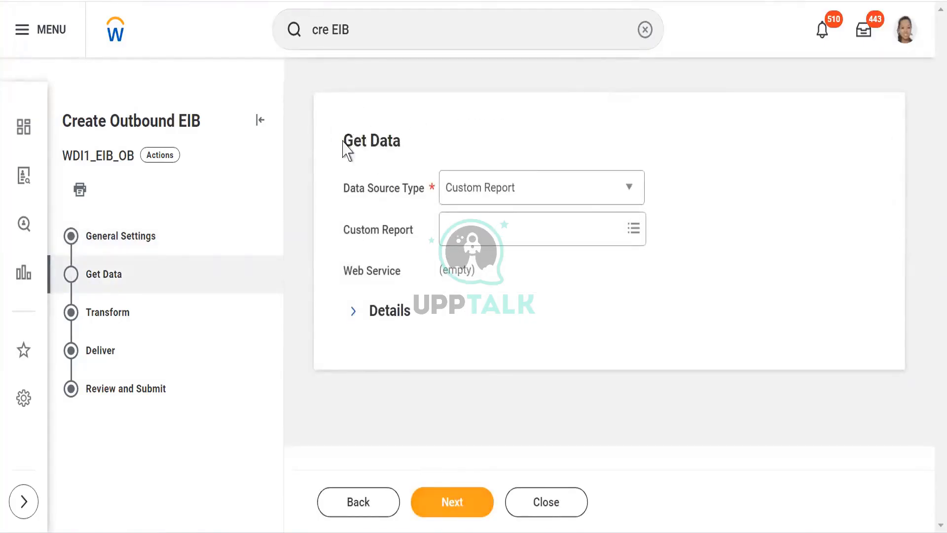
# Keep Custom Report as the data source type, select the custom report WDI1_ADV_WS and continue to Transform.
pyautogui.moveTo(343, 141); pyautogui.dragTo(408, 143)
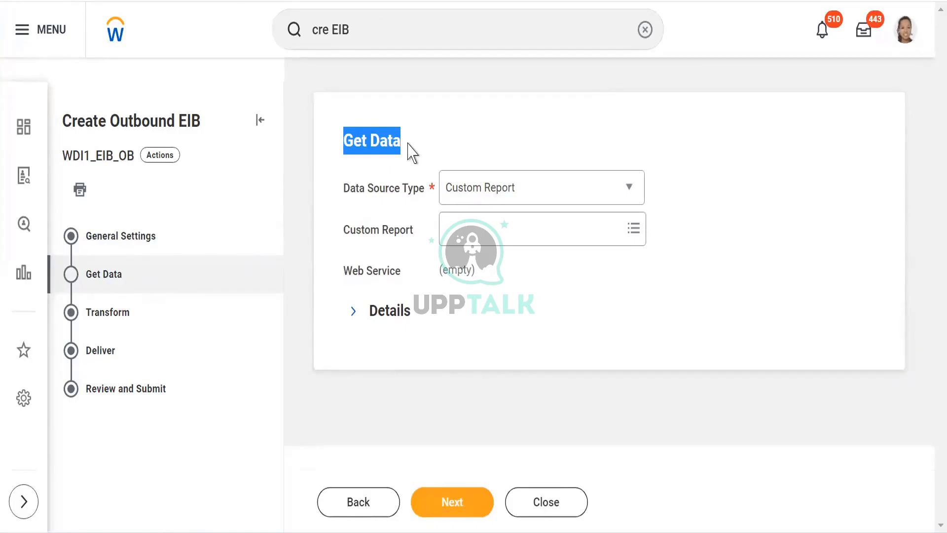
pyautogui.click(515, 186)
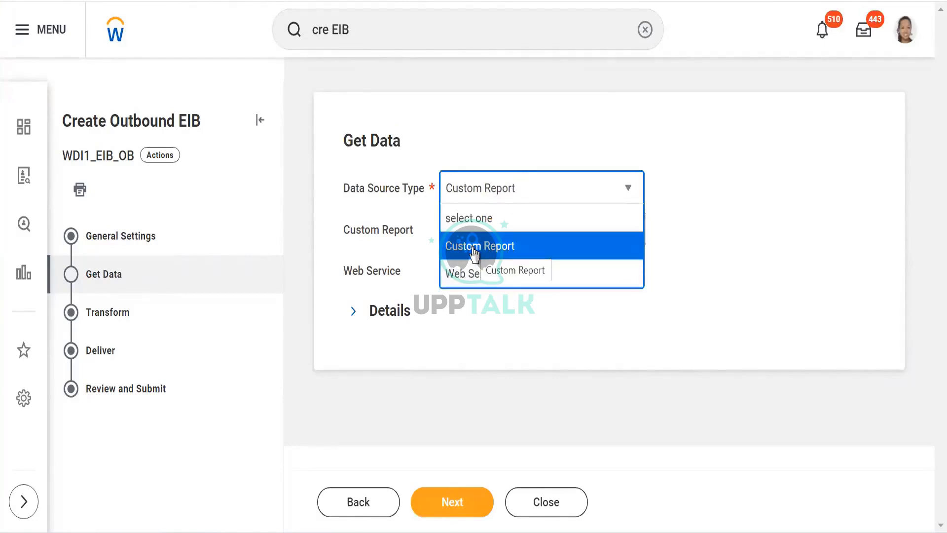
pyautogui.click(541, 234)
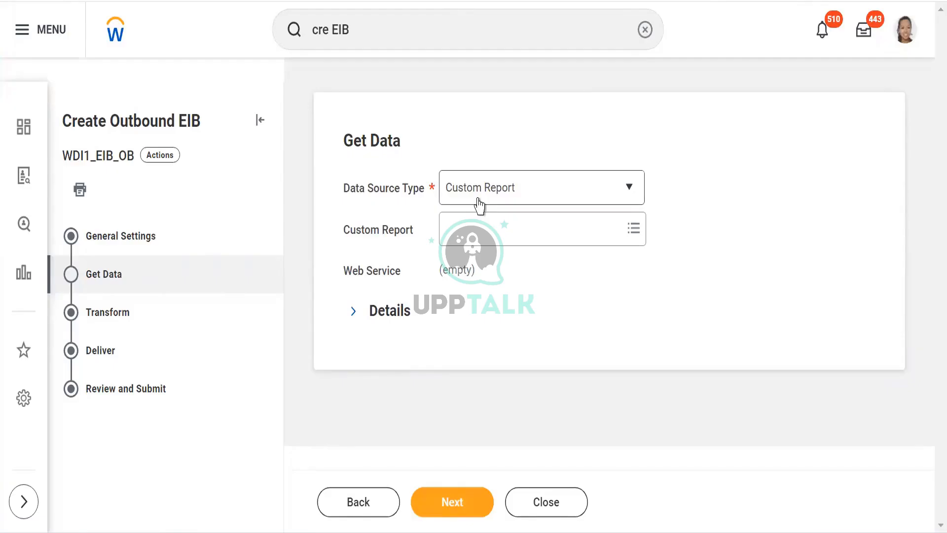
pyautogui.click(474, 231)
pyautogui.write('WD')
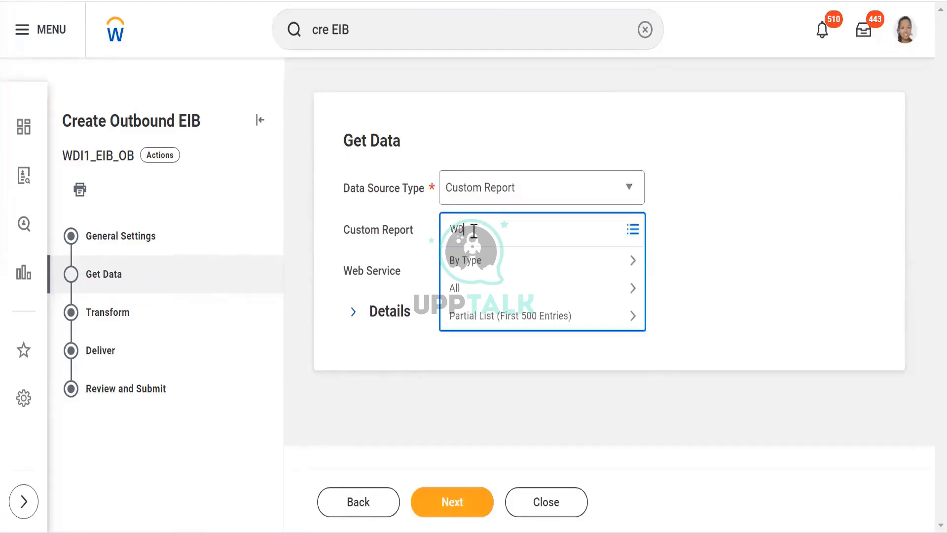
pyautogui.write('I1_ADV_WS')
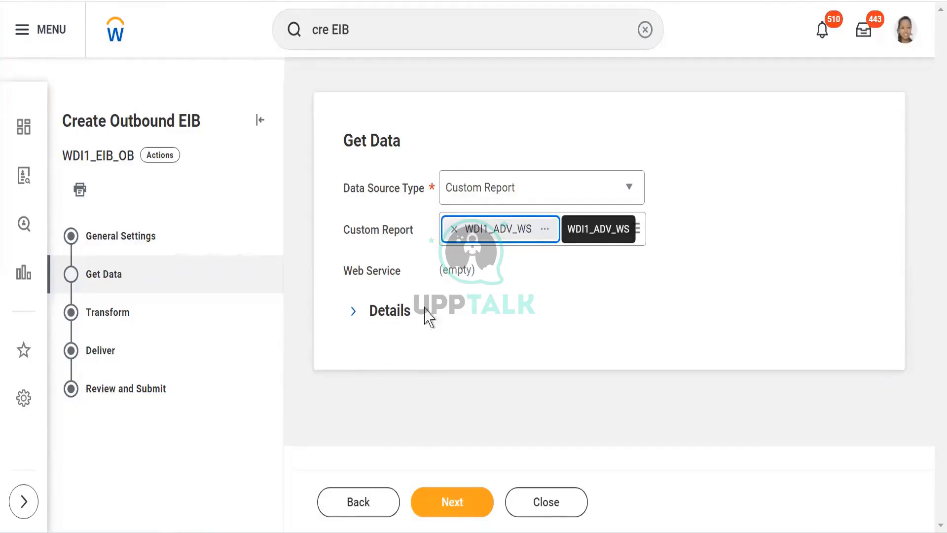
pyautogui.click(438, 84)
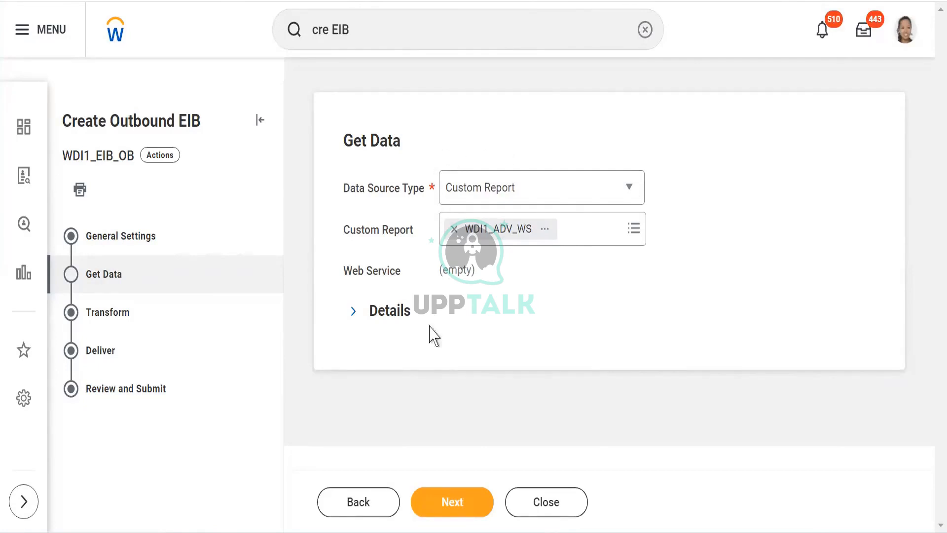
pyautogui.click(438, 503)
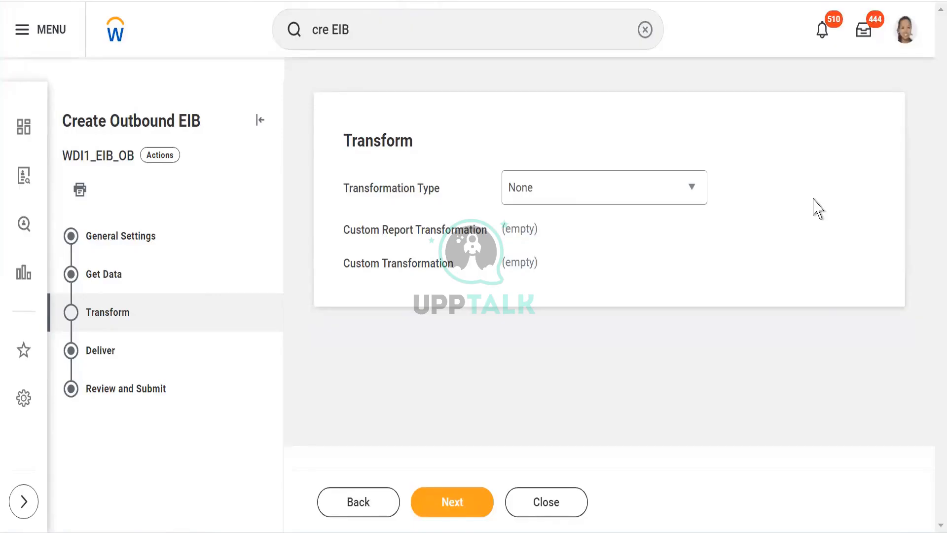
# Set the transformation type to New Custom Report Transformation and continue to Deliver.
pyautogui.click(643, 195)
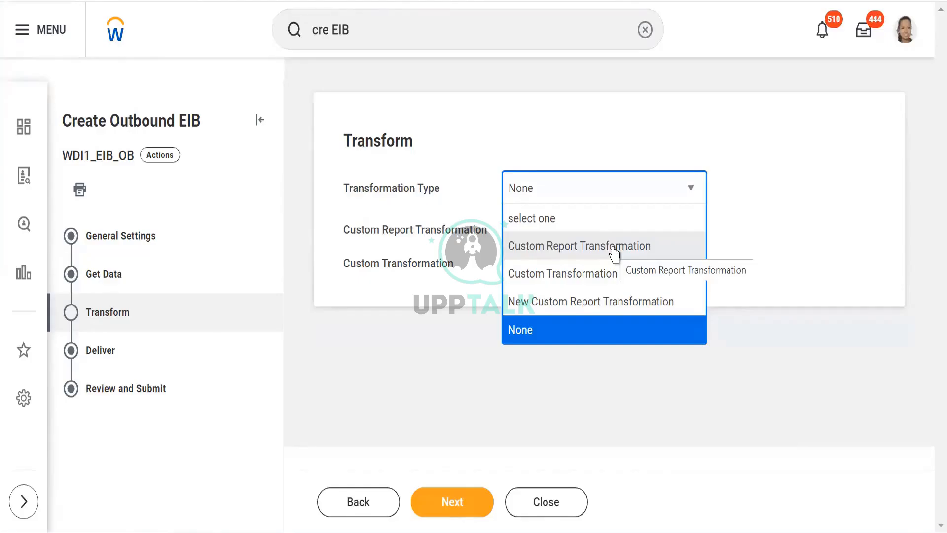
pyautogui.click(535, 302)
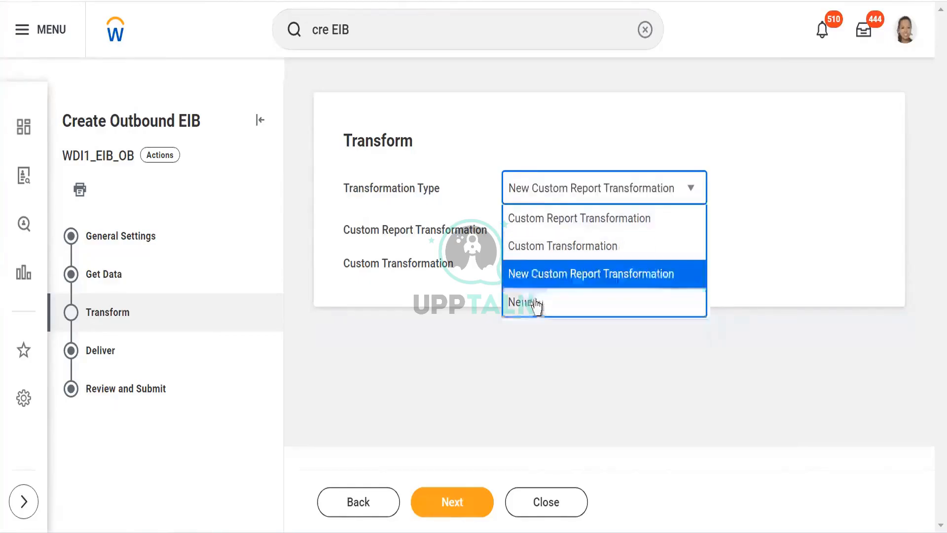
pyautogui.click(708, 253)
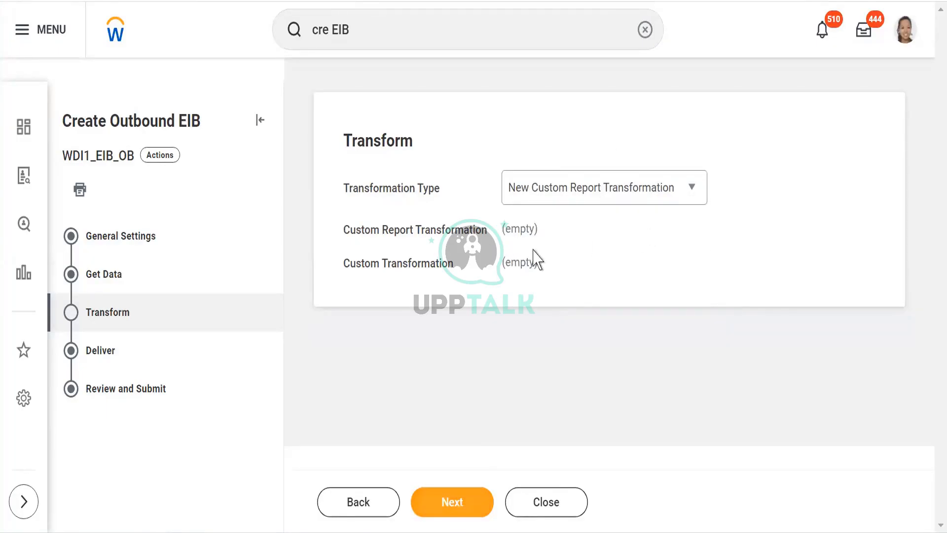
pyautogui.tripleClick(513, 227)
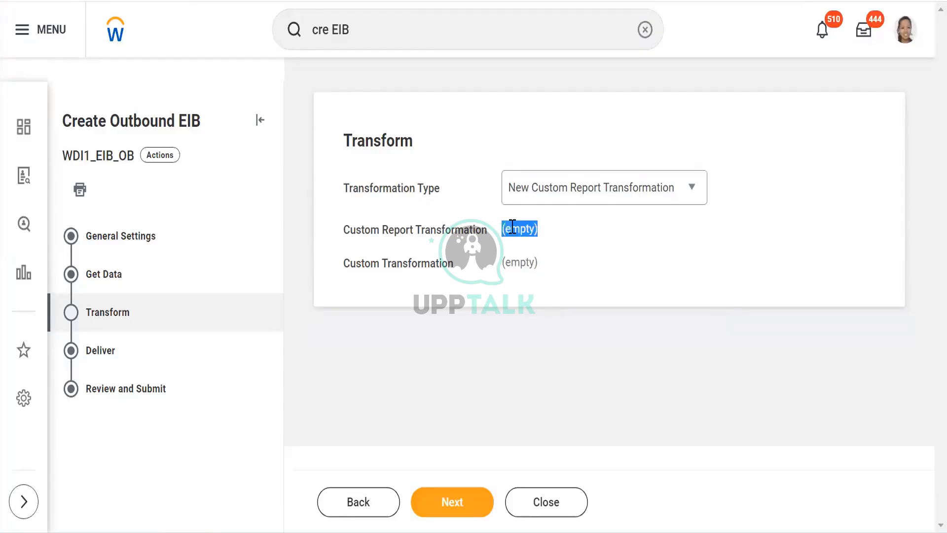
pyautogui.click(437, 511)
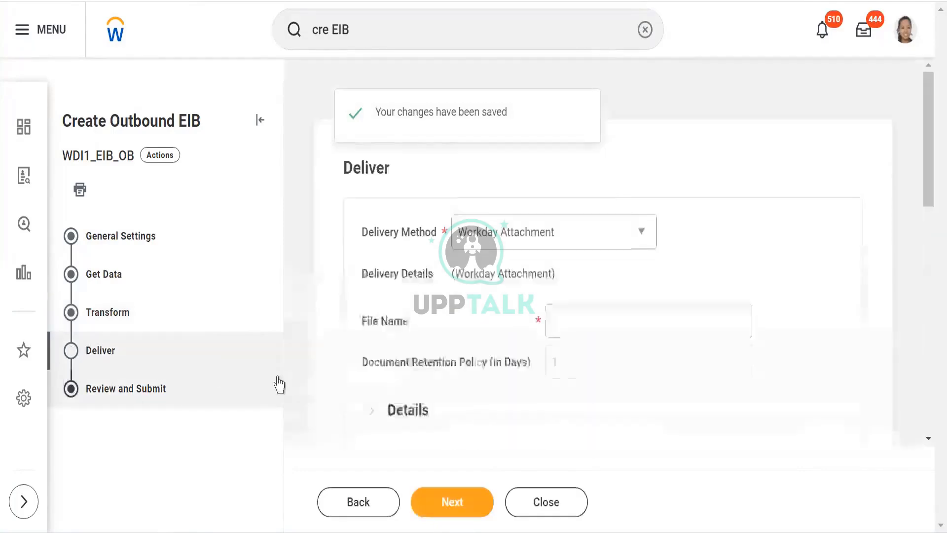
# Return to the Transform stage and change the transformation type to Custom Transformation.
pyautogui.click(370, 502)
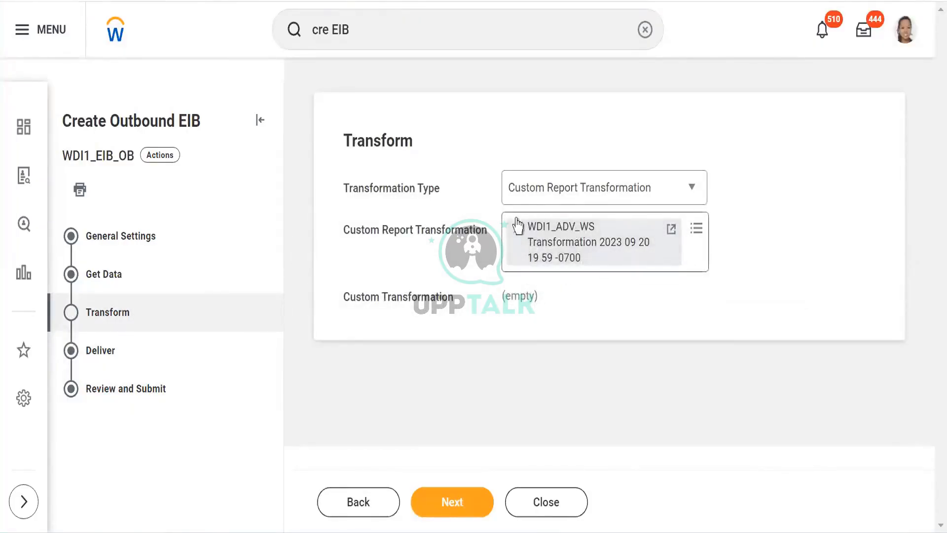
pyautogui.click(692, 189)
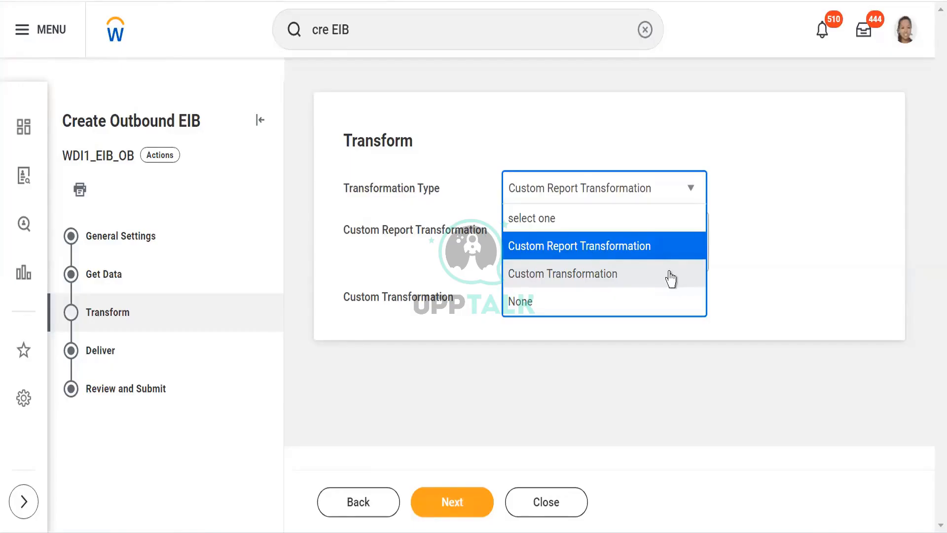
pyautogui.click(522, 245)
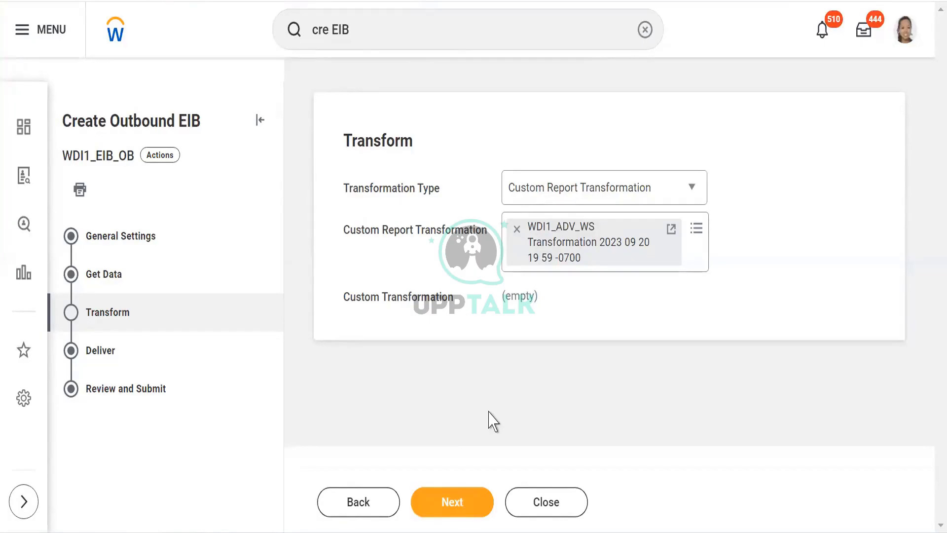
pyautogui.click(669, 192)
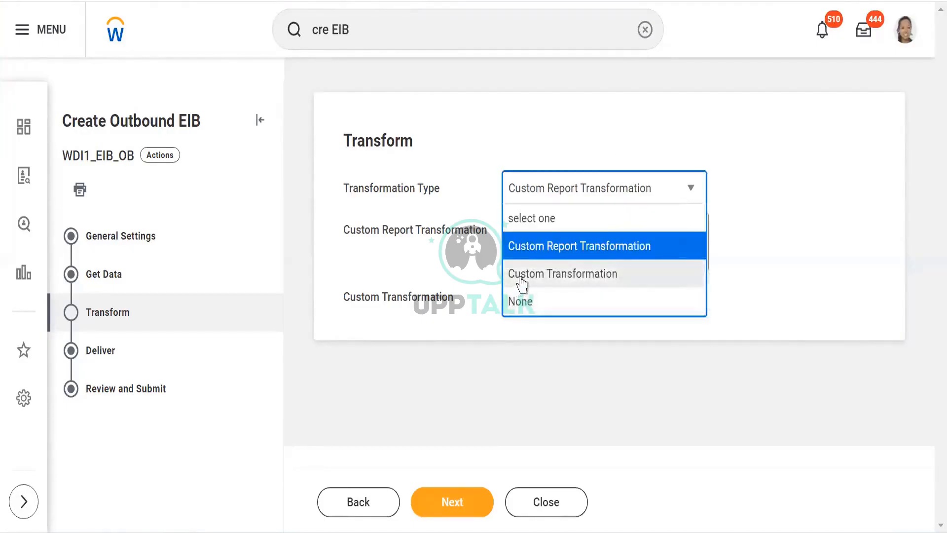
pyautogui.click(520, 276)
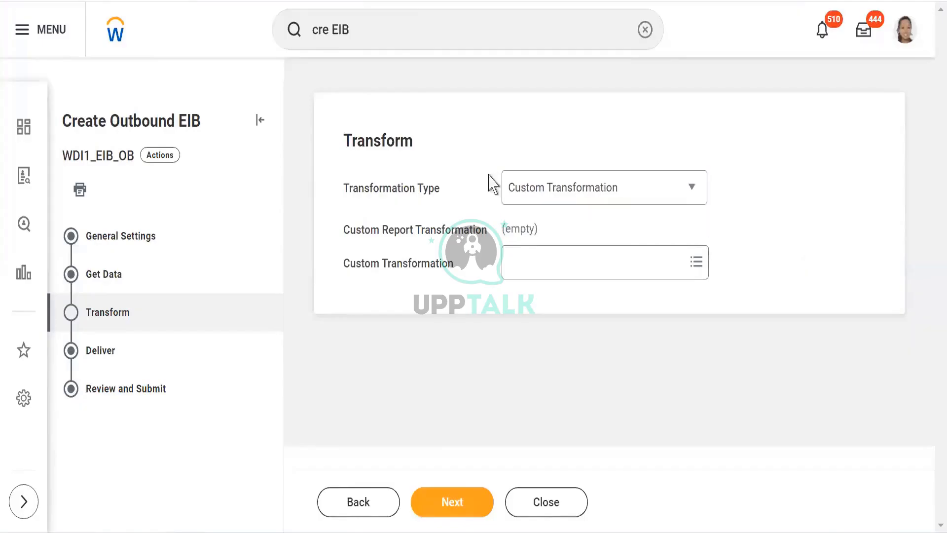
# Look through the available custom transformations for the EIB without selecting one.
pyautogui.click(536, 261)
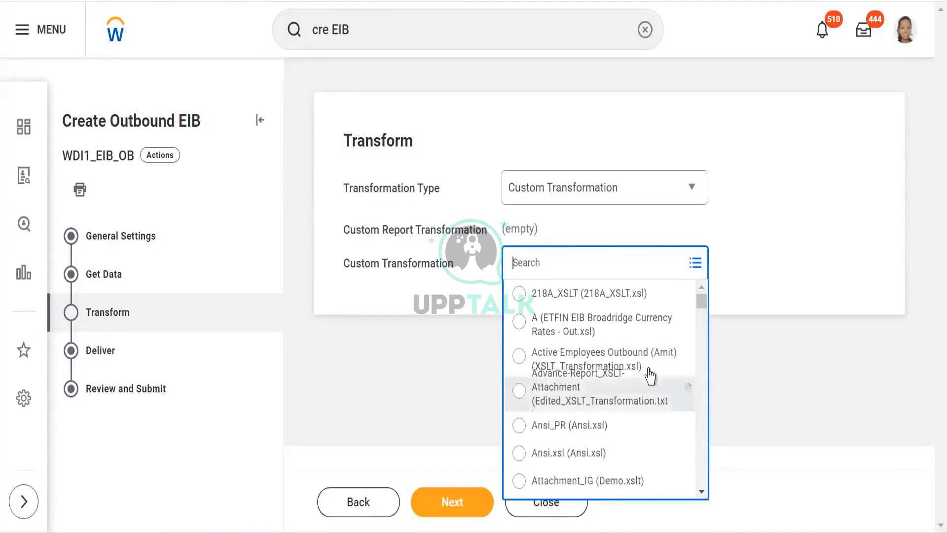
pyautogui.click(704, 324)
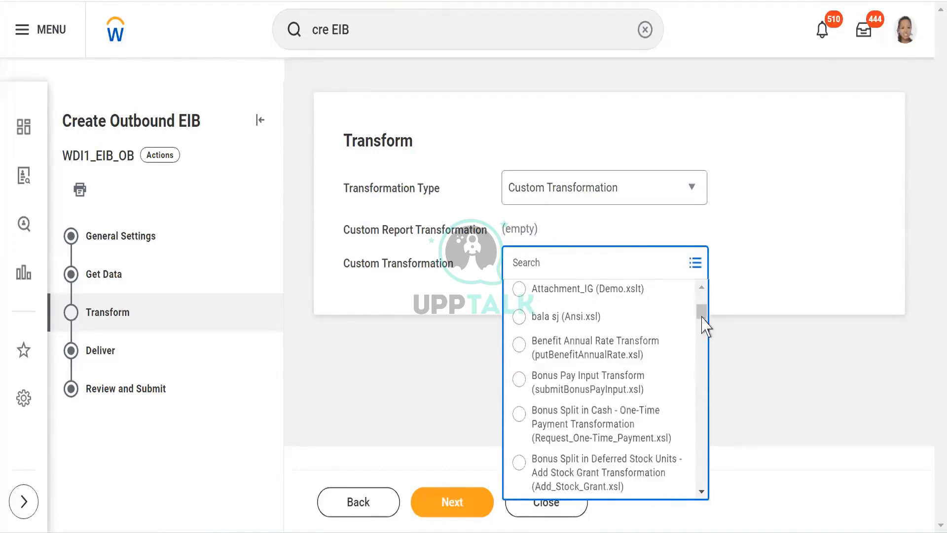
pyautogui.moveTo(703, 314); pyautogui.dragTo(707, 395)
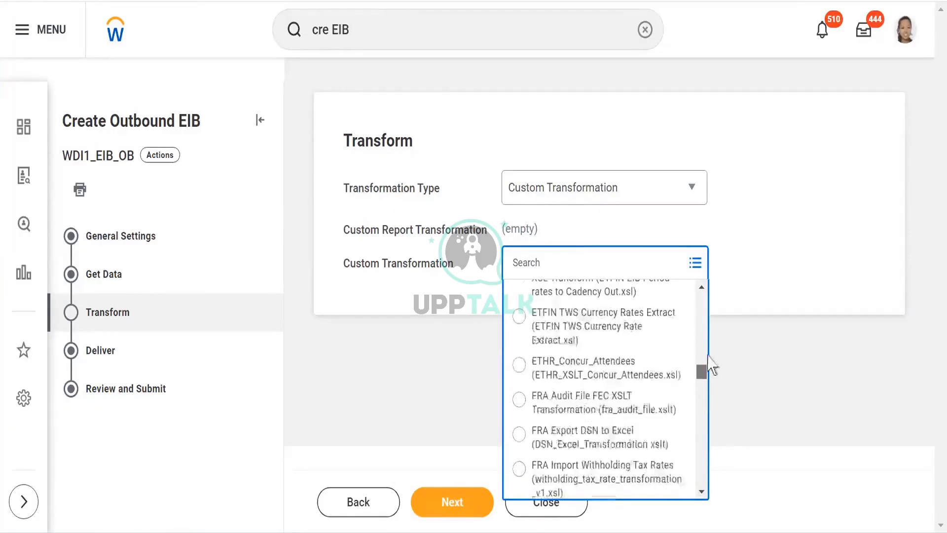
pyautogui.scroll(-3, 710, 365)
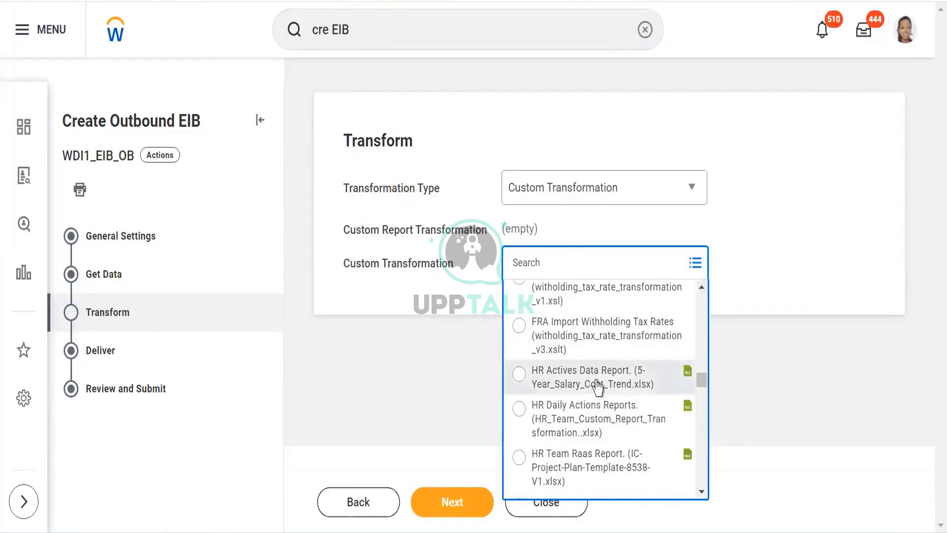
pyautogui.scroll(-5, 704, 378)
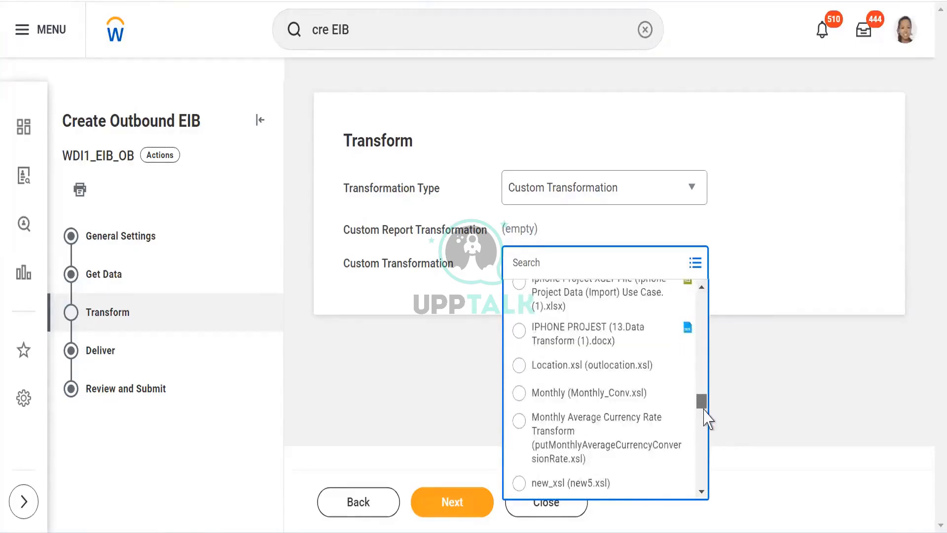
pyautogui.scroll(10, 704, 409)
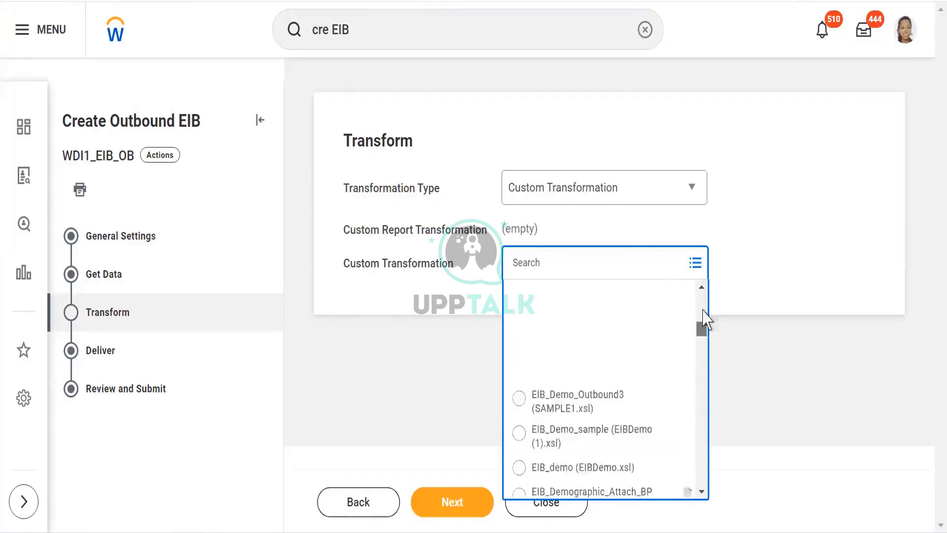
pyautogui.moveTo(703, 310); pyautogui.dragTo(702, 274)
pyautogui.click(765, 263)
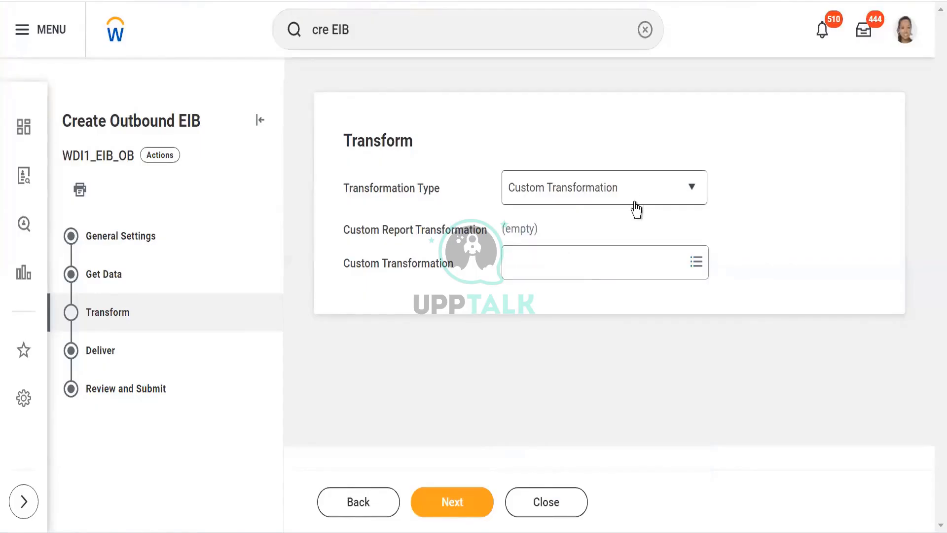
pyautogui.click(595, 205)
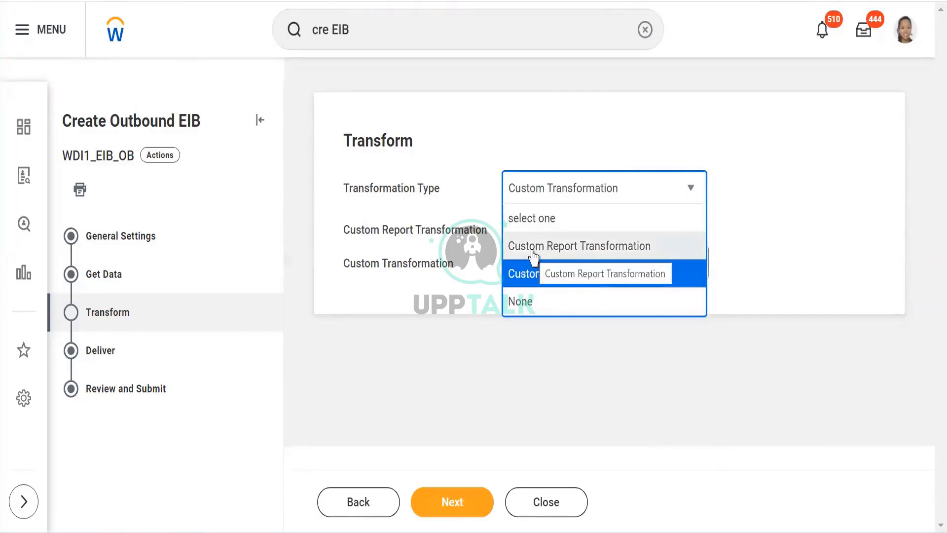
pyautogui.click(533, 251)
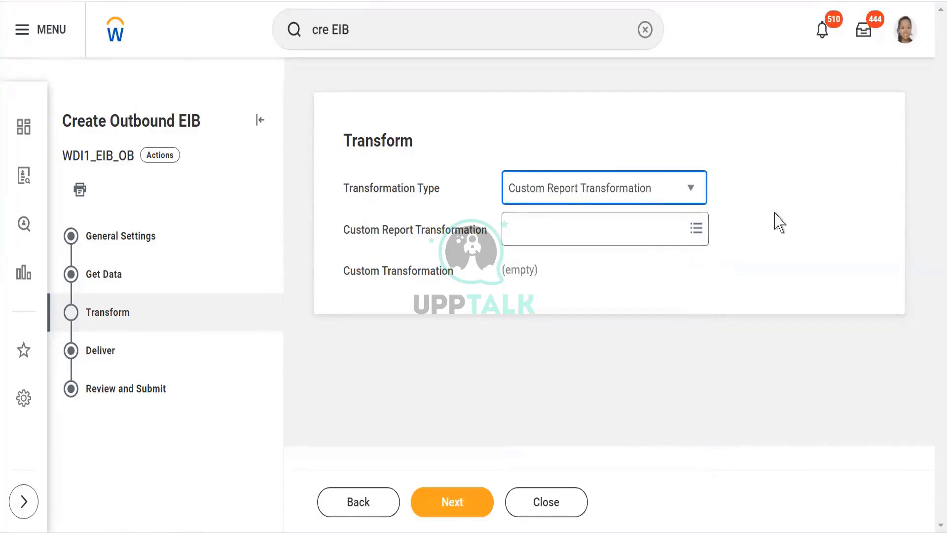
pyautogui.click(561, 230)
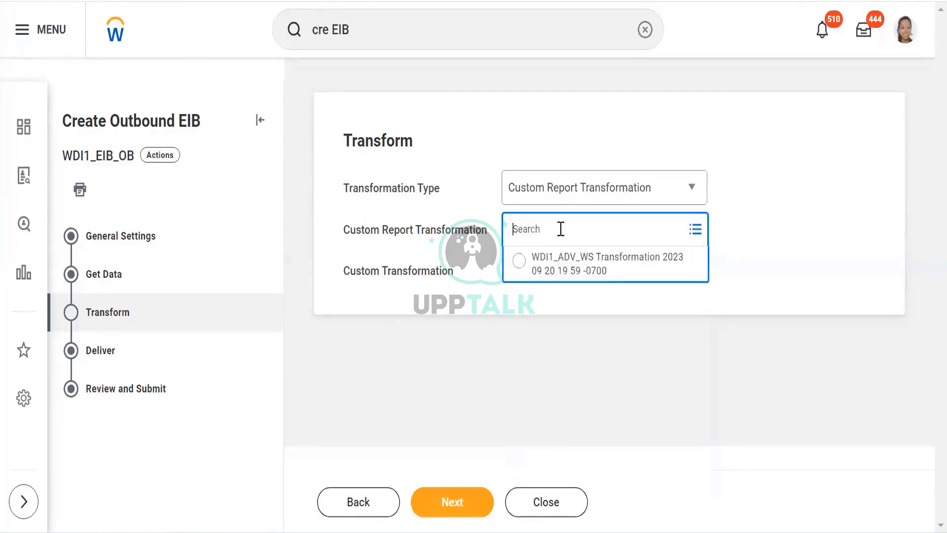
pyautogui.click(519, 263)
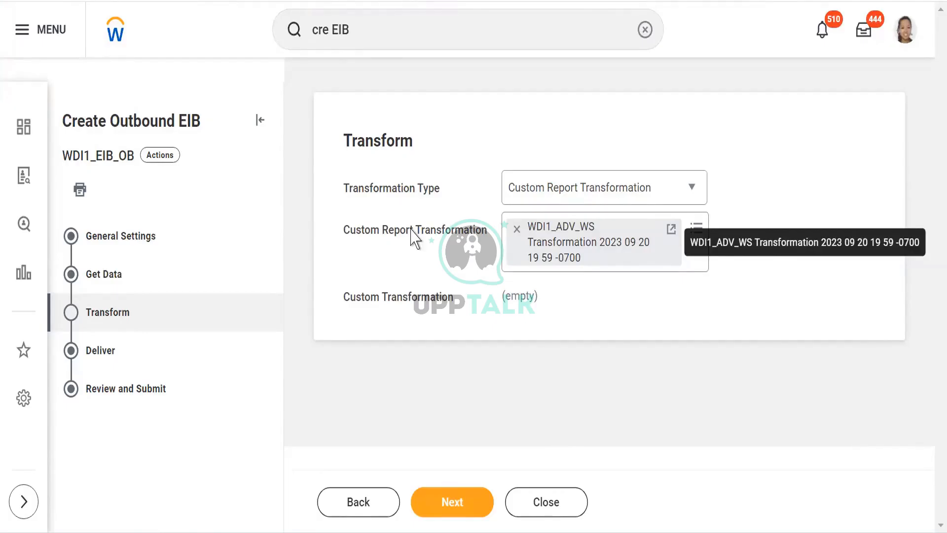
pyautogui.click(438, 506)
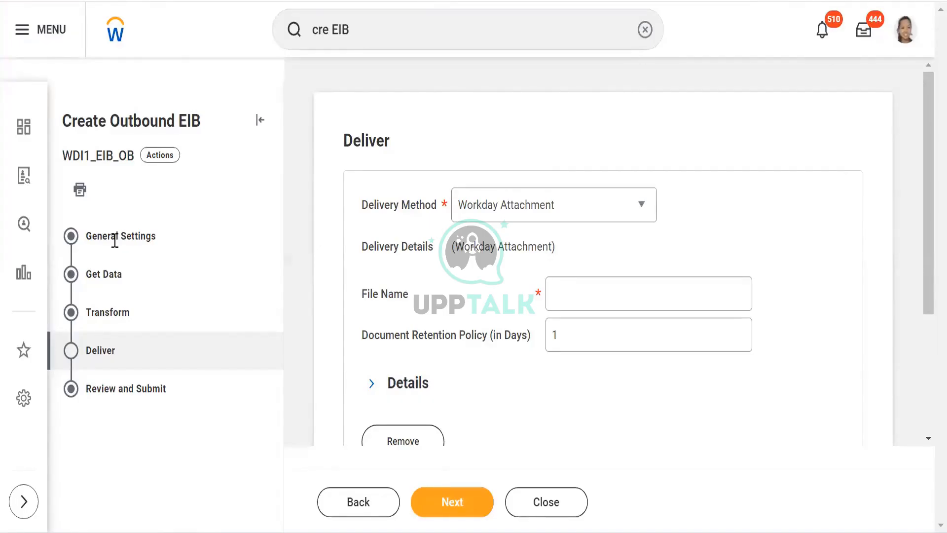
# Set the delivery method to Amazon Simple Storage Service and examine its bucket, region and access key settings.
pyautogui.click(577, 210)
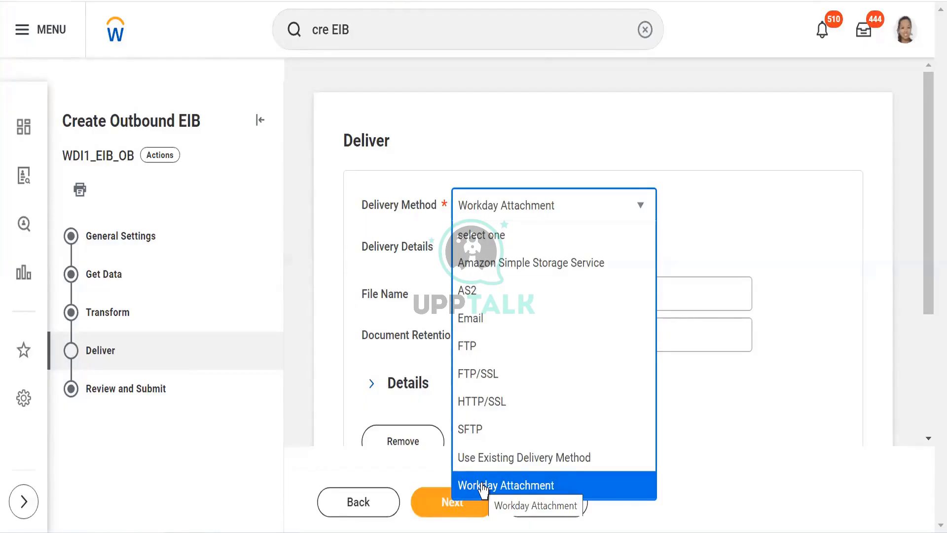
pyautogui.click(473, 265)
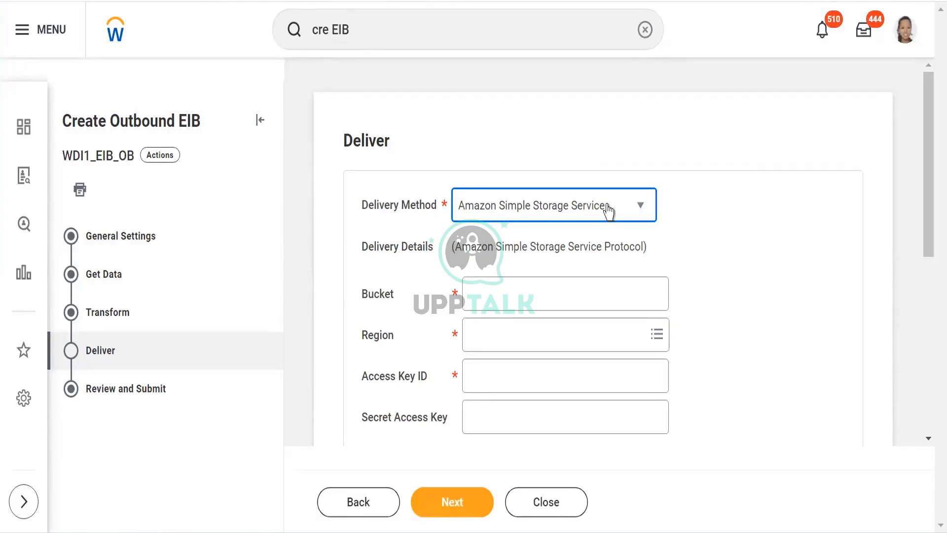
pyautogui.click(474, 292)
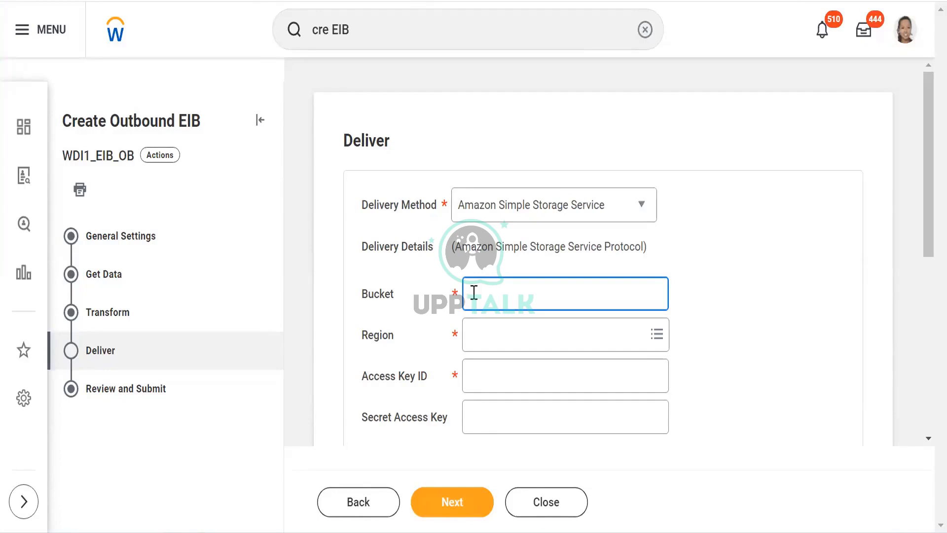
pyautogui.click(483, 334)
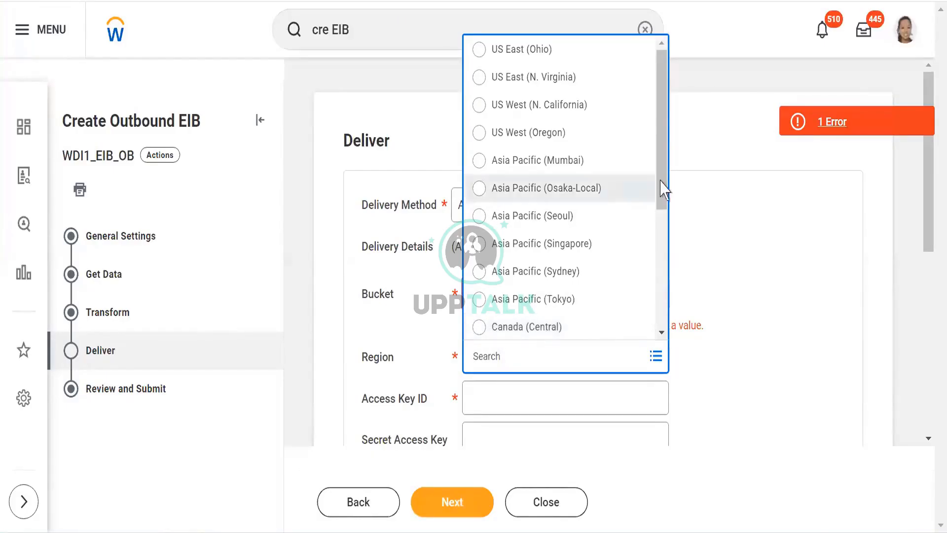
pyautogui.moveTo(666, 186); pyautogui.dragTo(662, 312)
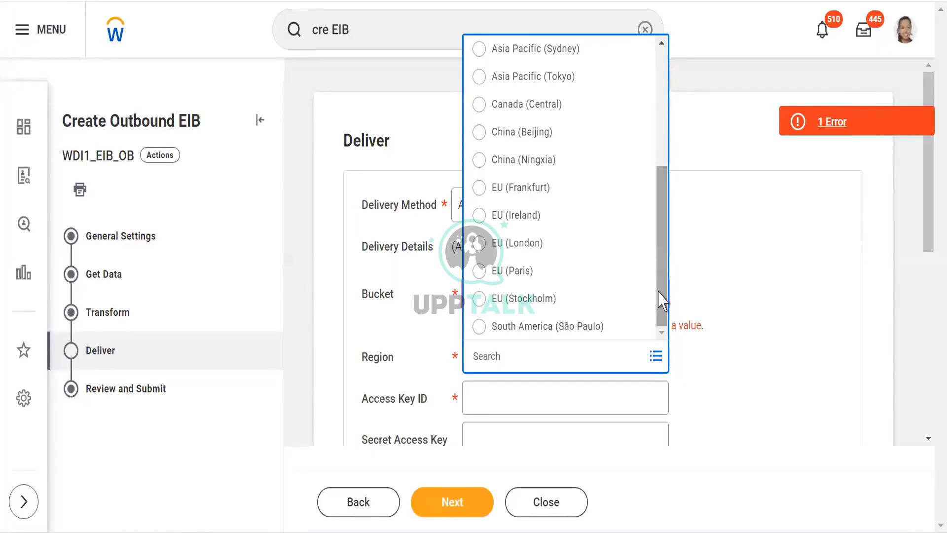
pyautogui.click(747, 306)
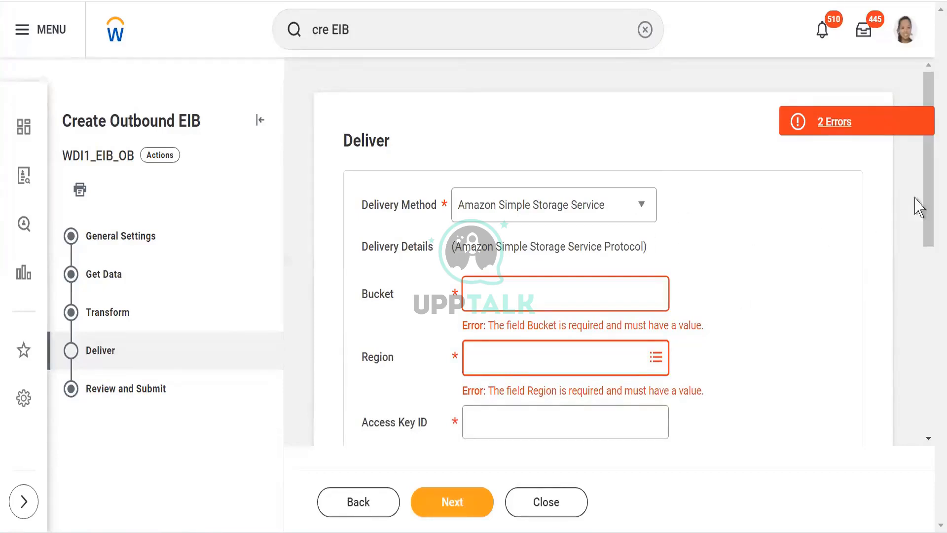
pyautogui.scroll(-1, 928, 232)
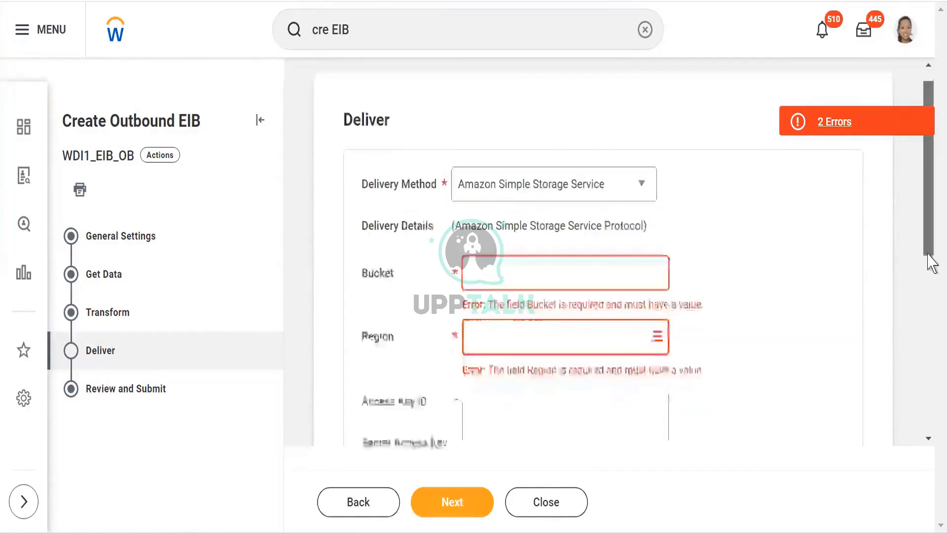
pyautogui.scroll(-3, 930, 264)
pyautogui.scroll(2, 929, 290)
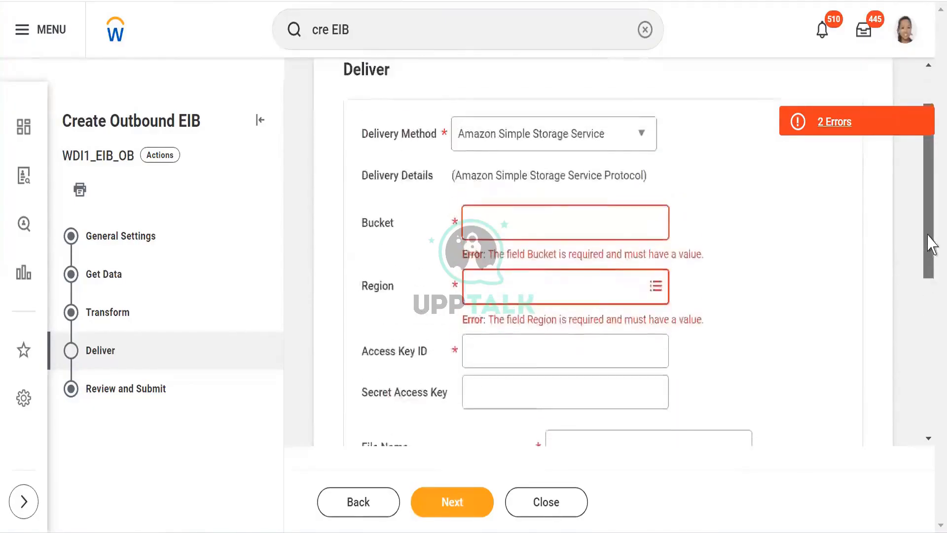
pyautogui.scroll(1, 931, 237)
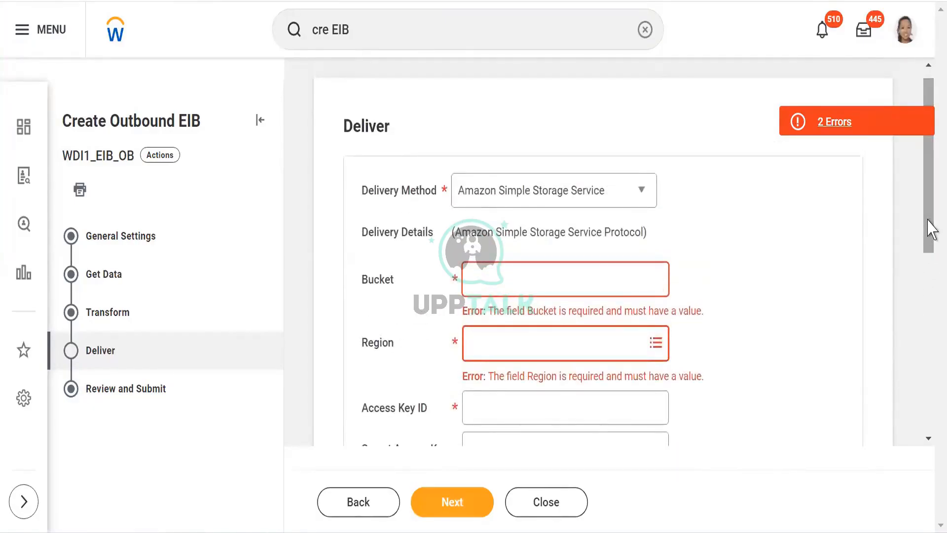
# Change the delivery method to AS2 and examine its endpoint, ID, encryption and signature key settings.
pyautogui.click(605, 200)
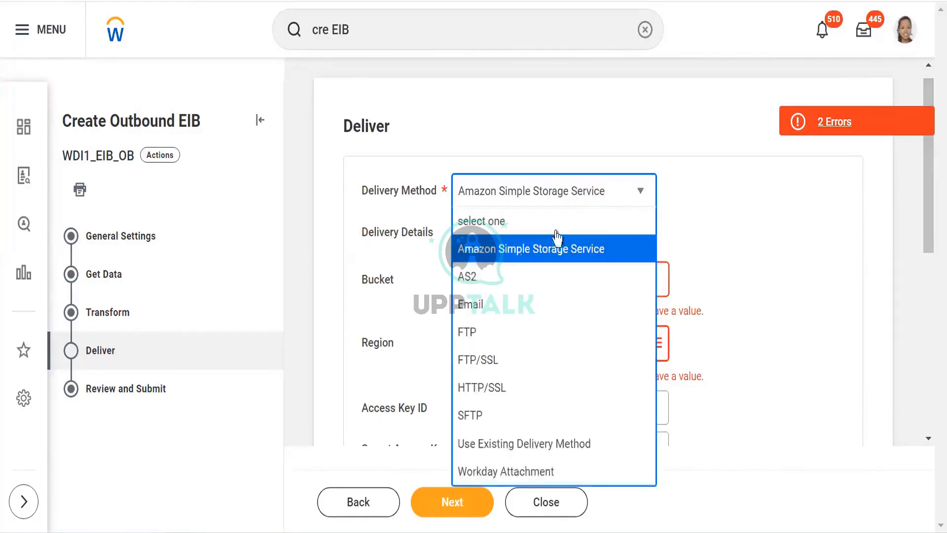
pyautogui.click(469, 280)
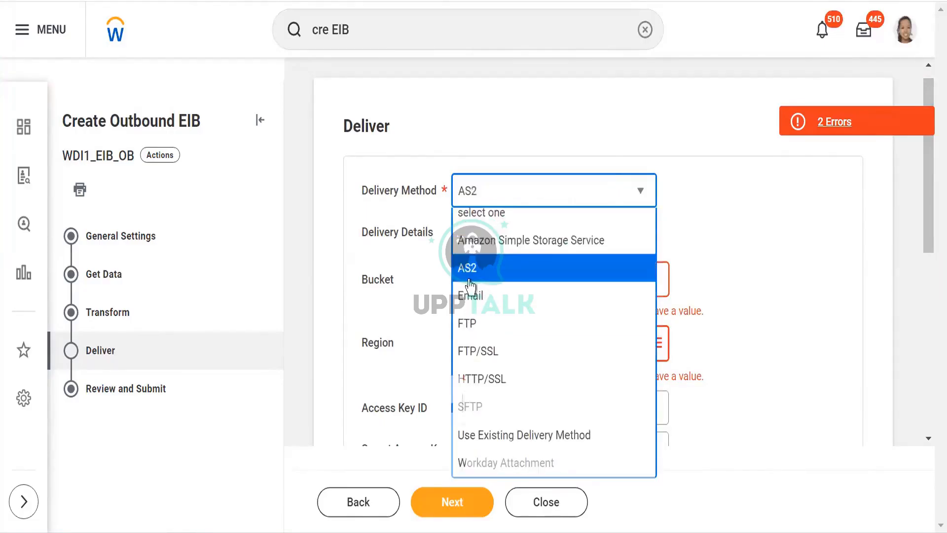
pyautogui.click(784, 235)
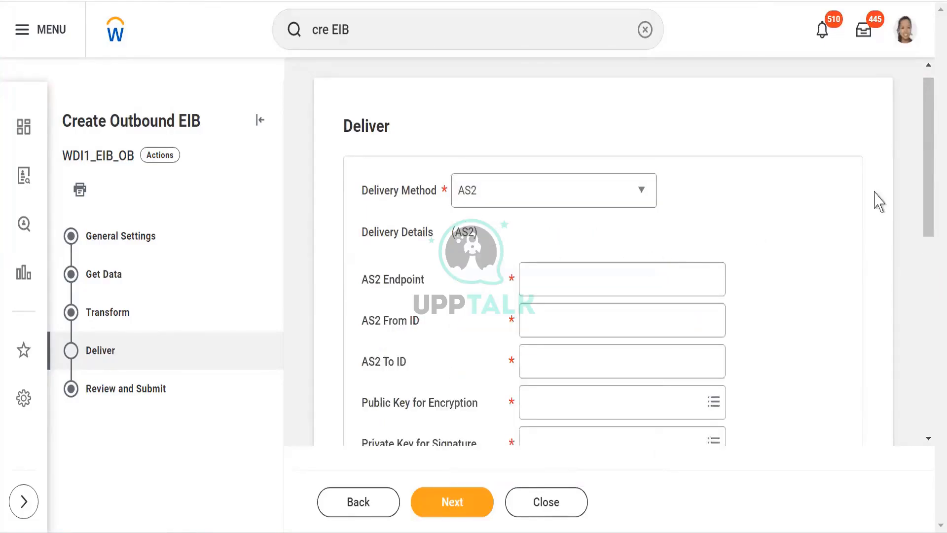
pyautogui.scroll(-3, 930, 132)
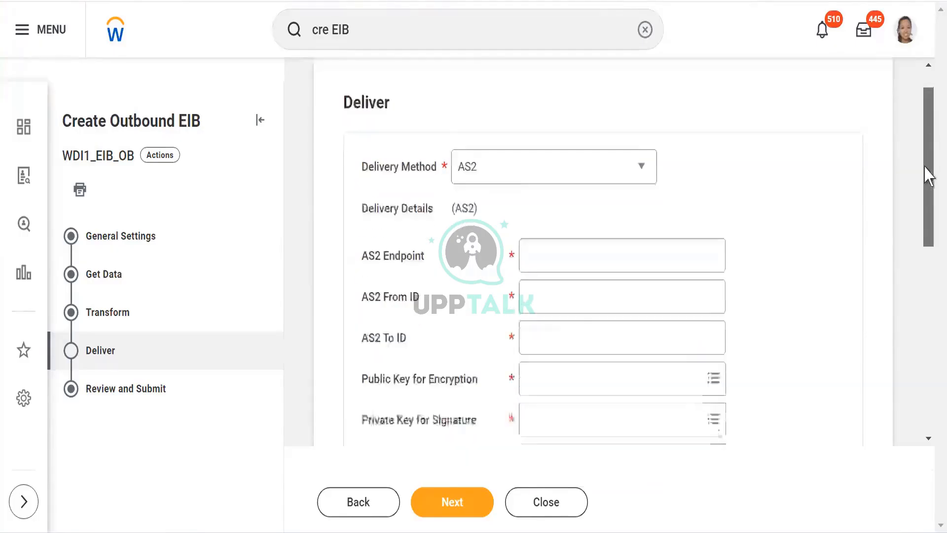
pyautogui.scroll(3, 931, 148)
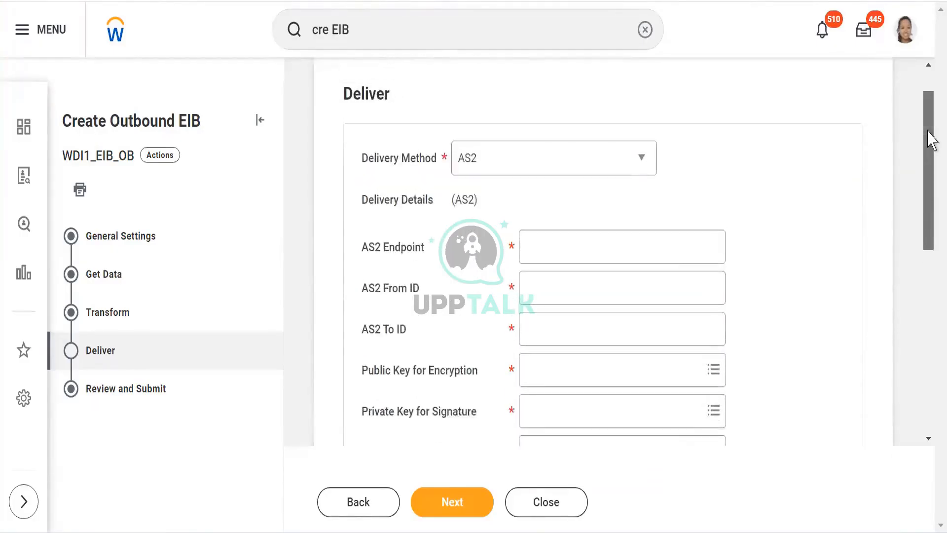
pyautogui.scroll(-3, 931, 148)
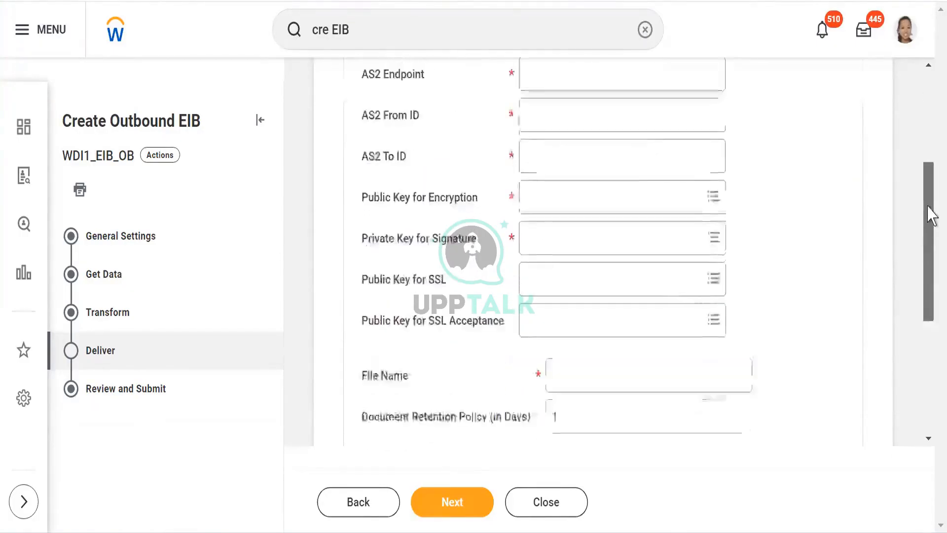
pyautogui.scroll(2, 931, 158)
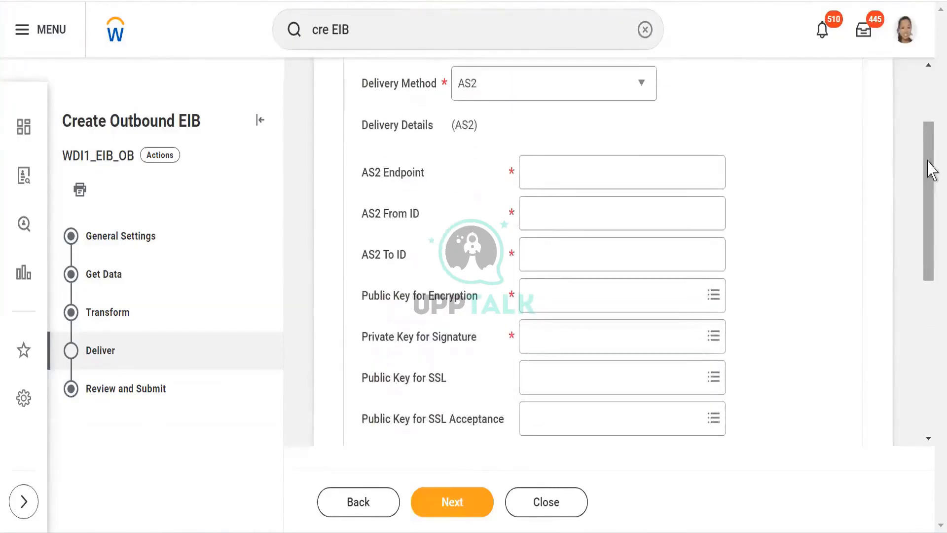
pyautogui.click(557, 176)
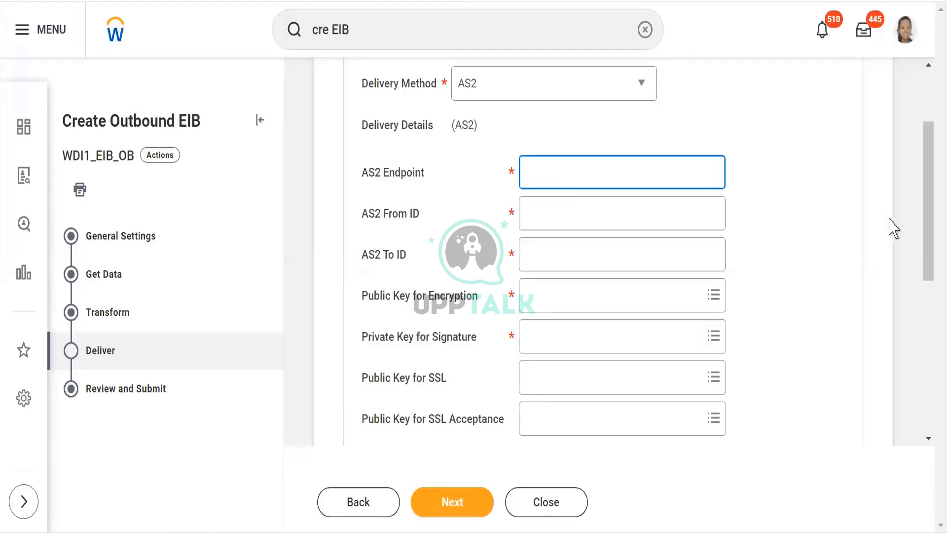
pyautogui.moveTo(929, 212); pyautogui.dragTo(924, 271)
pyautogui.scroll(5, 913, 172)
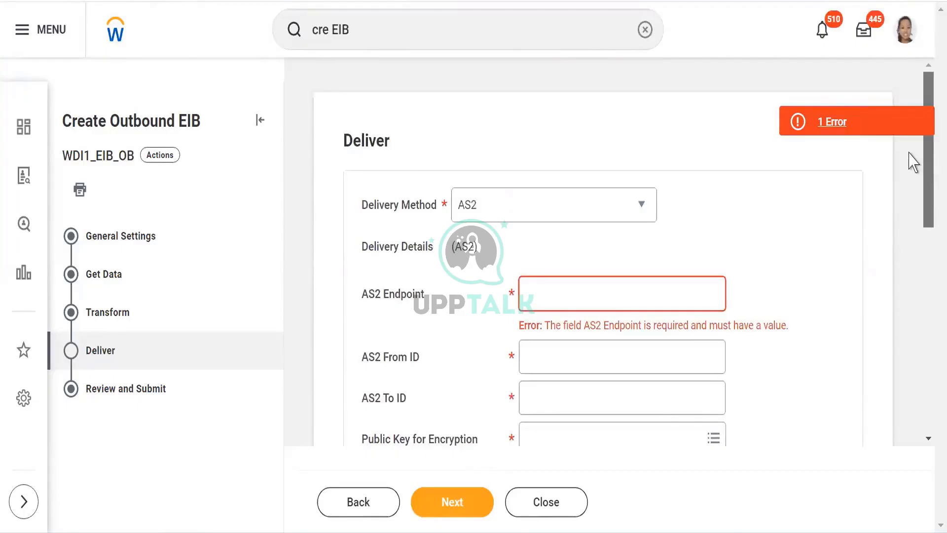
pyautogui.scroll(-3, 913, 177)
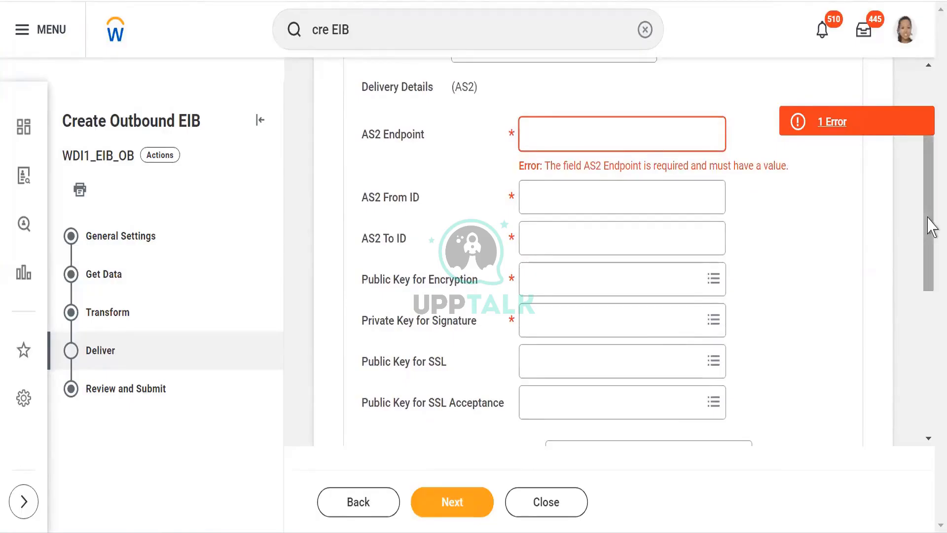
pyautogui.rightClick(928, 173)
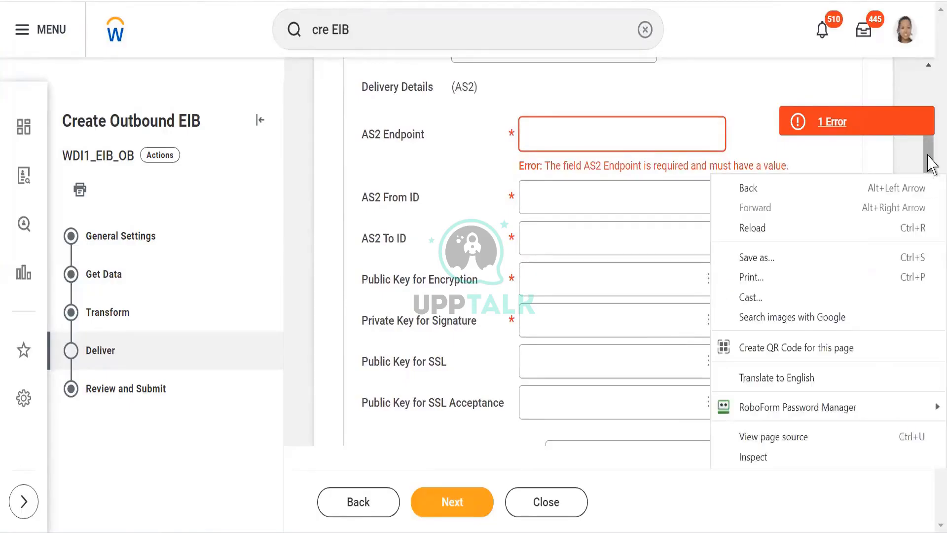
pyautogui.click(927, 158)
pyautogui.scroll(2, 930, 134)
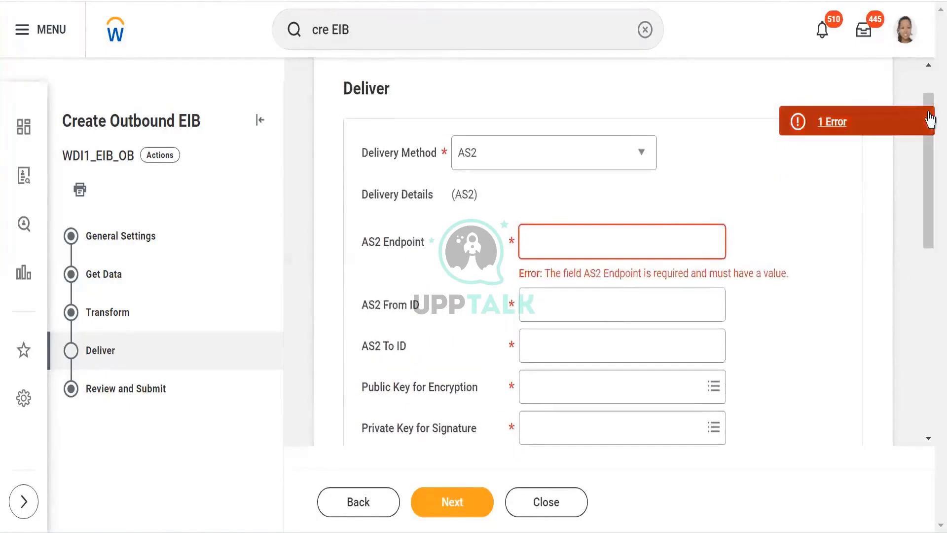
# Change the delivery method of the outbound EIB to Email.
pyautogui.click(631, 159)
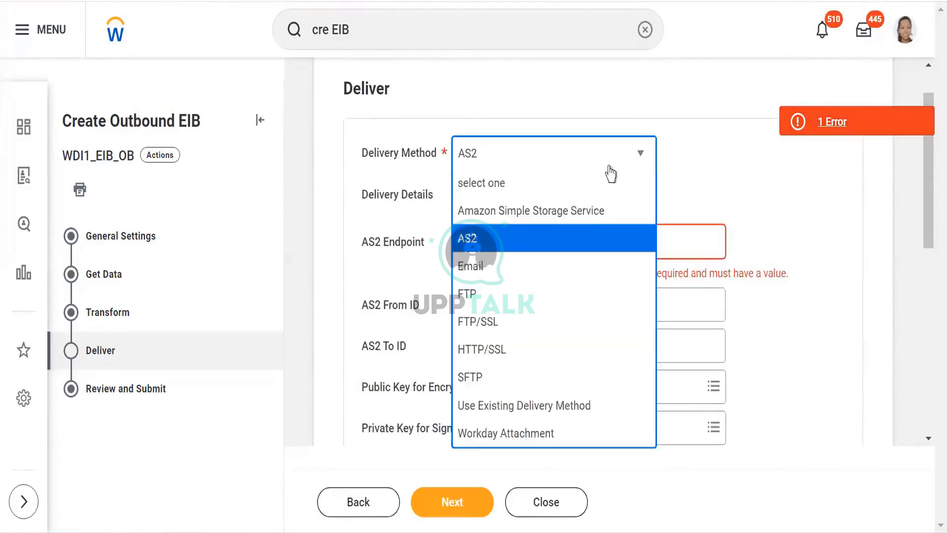
pyautogui.click(466, 267)
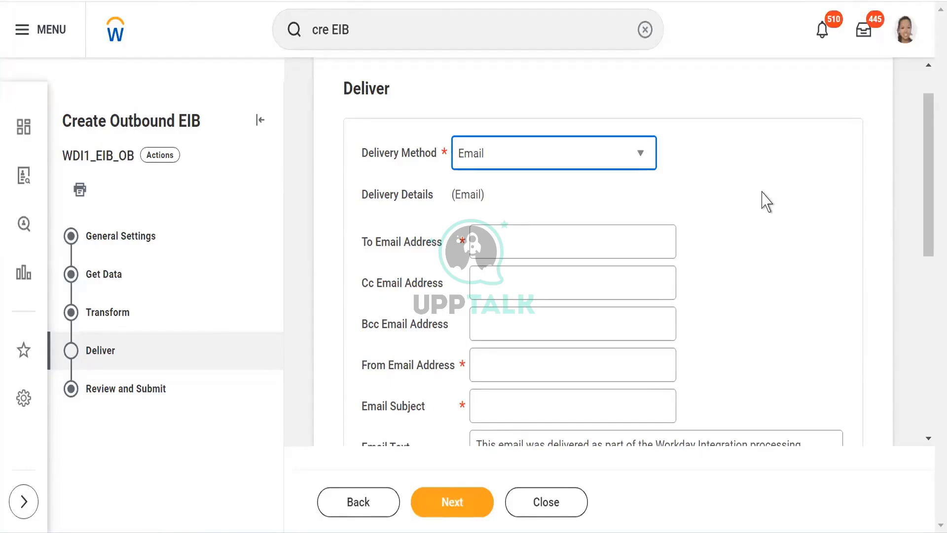
# Examine the Email delivery settings, including the recipient and sender addresses, subject, email text and file name.
pyautogui.click(513, 373)
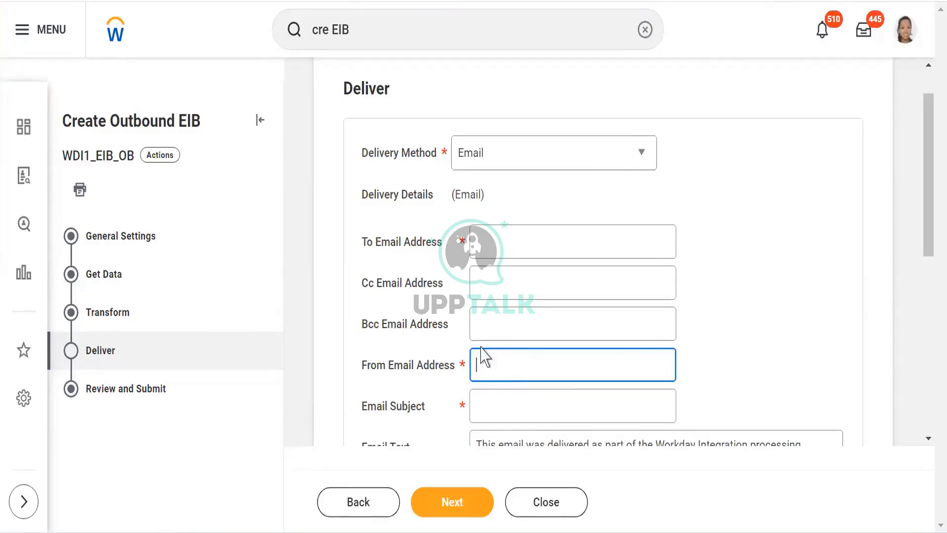
pyautogui.click(722, 348)
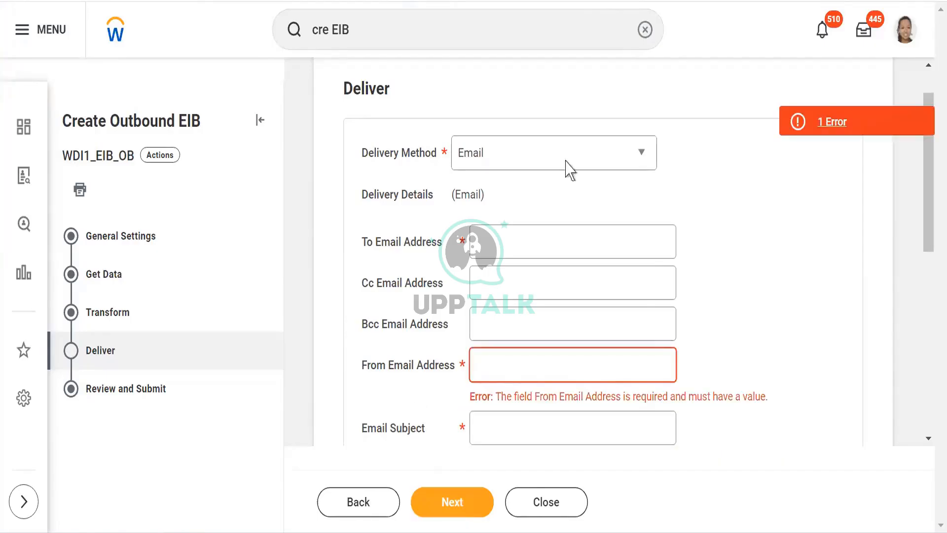
pyautogui.click(491, 249)
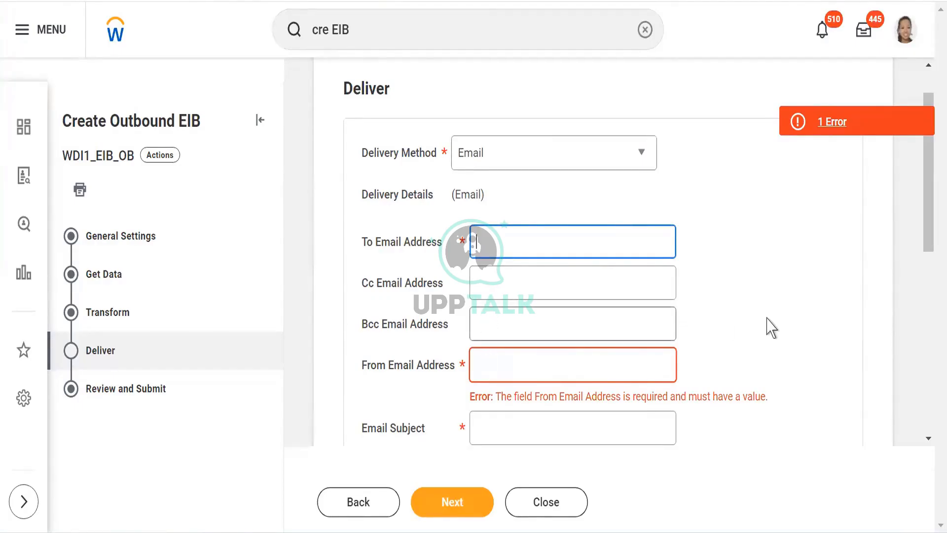
pyautogui.click(831, 306)
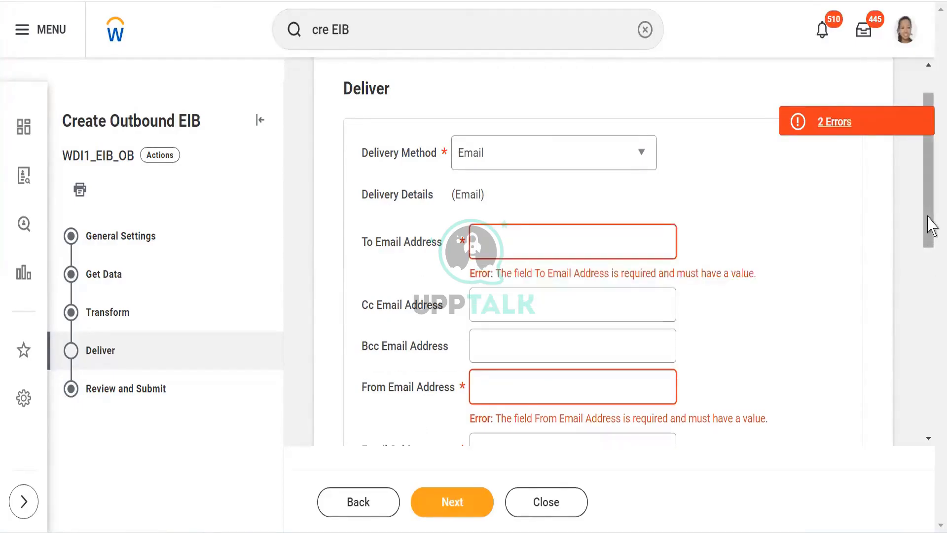
pyautogui.moveTo(928, 222); pyautogui.dragTo(930, 291)
pyautogui.scroll(-2, 927, 291)
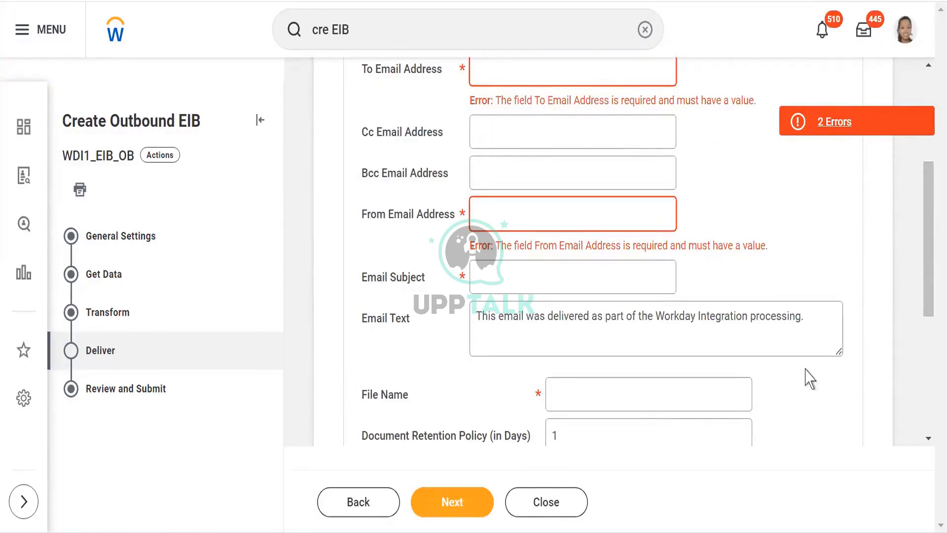
pyautogui.moveTo(930, 256); pyautogui.dragTo(928, 144)
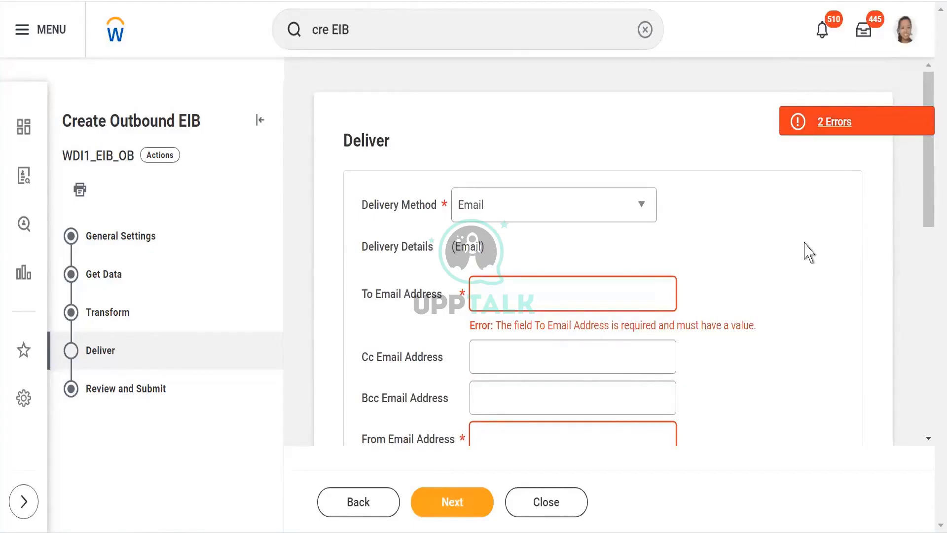
# Change the delivery method to FTP and try 66.44.22. as the FTP address.
pyautogui.click(644, 216)
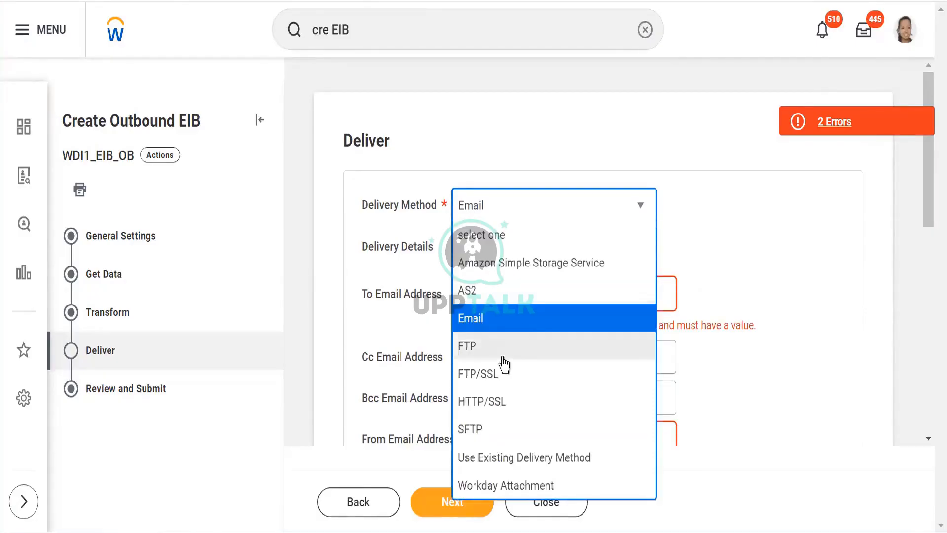
pyautogui.click(478, 351)
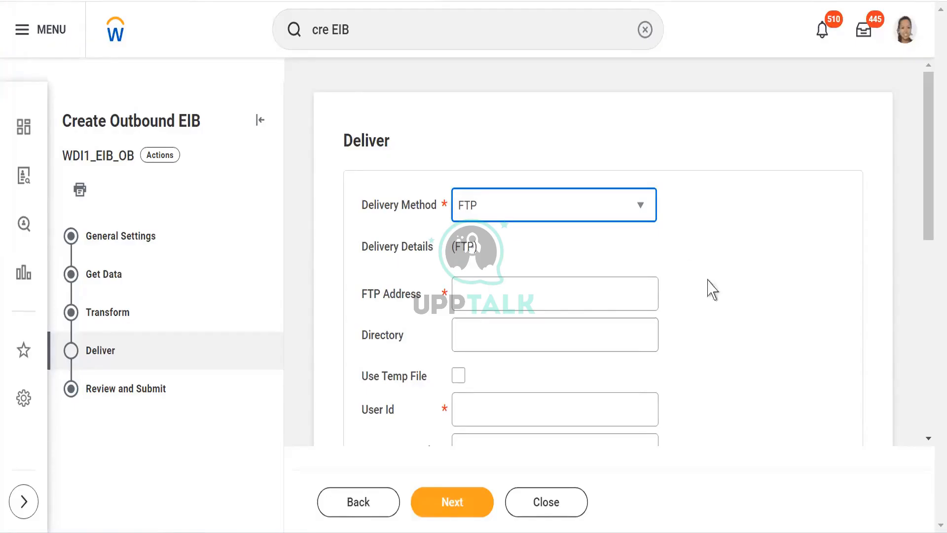
pyautogui.click(725, 273)
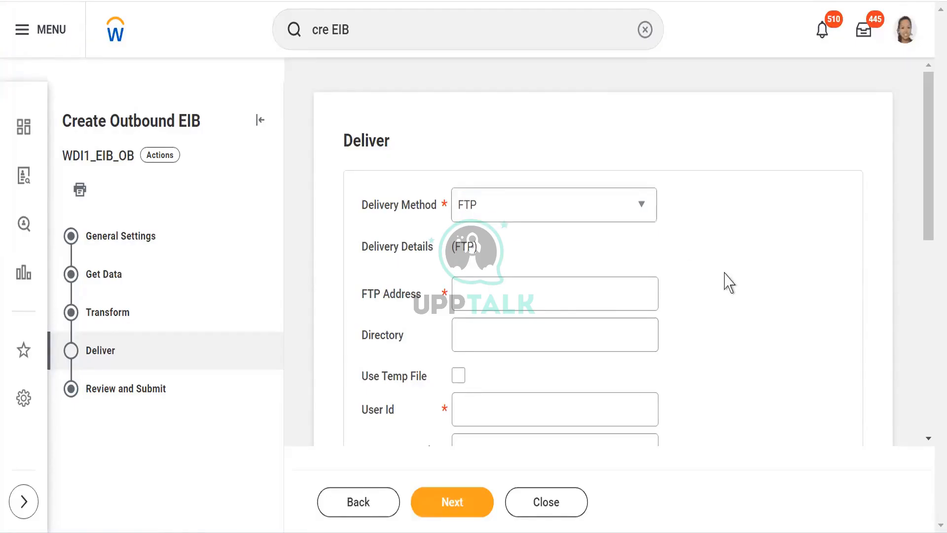
pyautogui.scroll(-2, 725, 273)
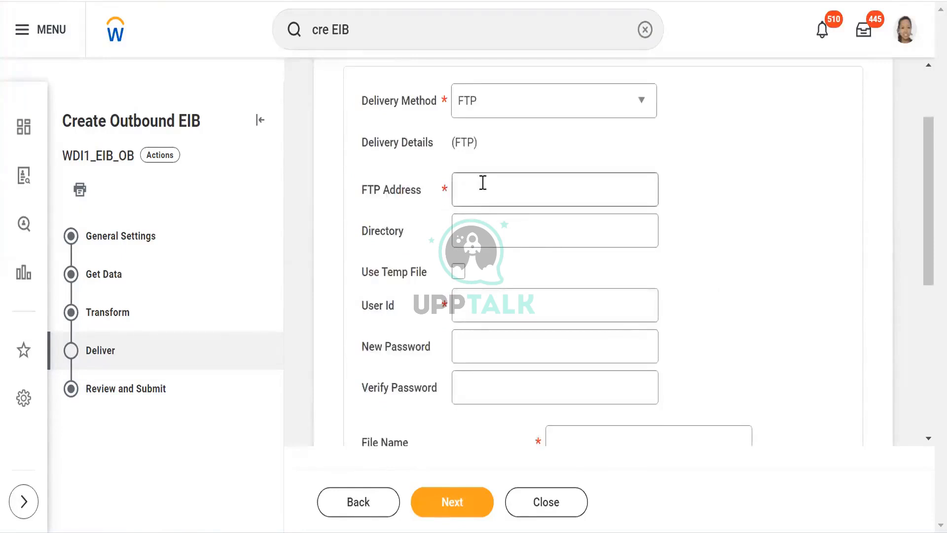
pyautogui.click(483, 183)
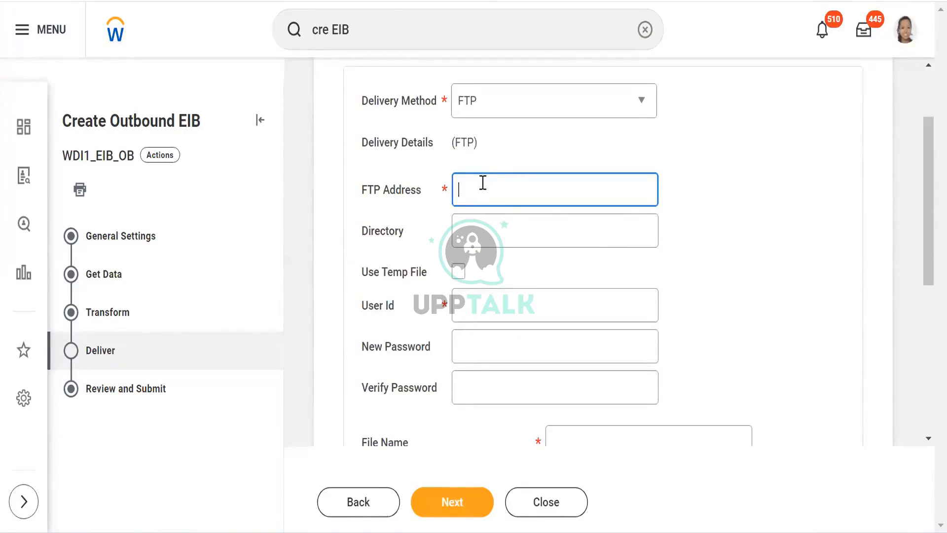
pyautogui.write('66.44.22.')
pyautogui.click(707, 210)
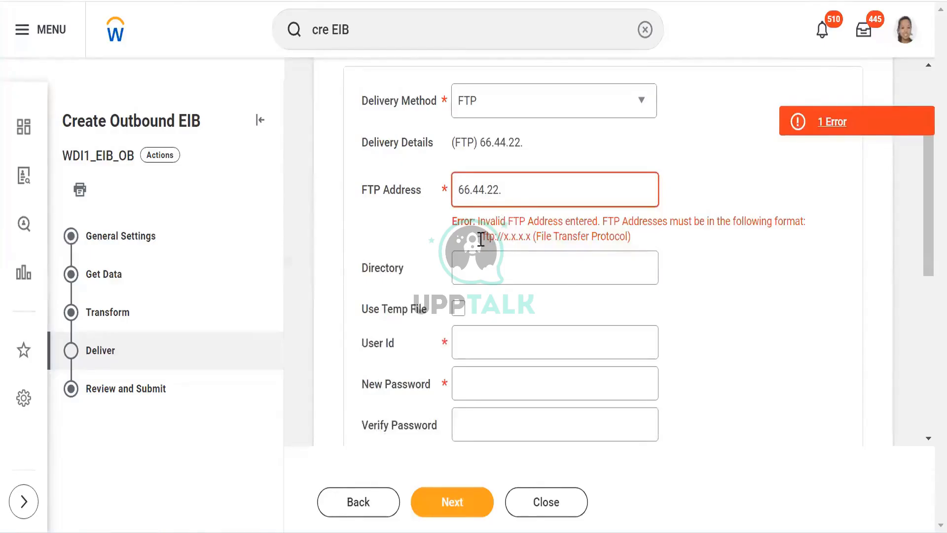
# Read the required format for the FTP address.
pyautogui.moveTo(481, 240); pyautogui.dragTo(488, 242)
pyautogui.click(484, 236)
pyautogui.moveTo(484, 236); pyautogui.dragTo(530, 236)
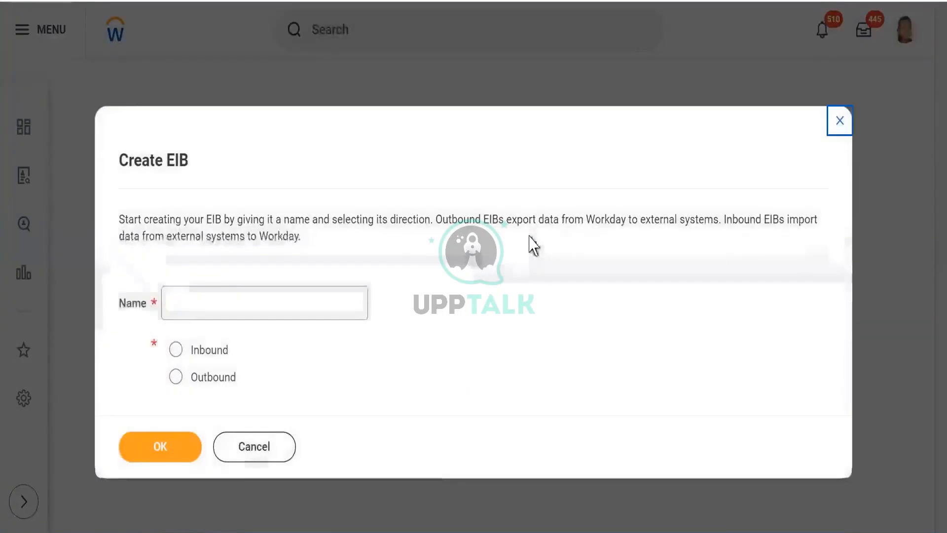
# Cancel the Create EIB dialog and search for WDI1_EIB_OB.
pyautogui.click(254, 447)
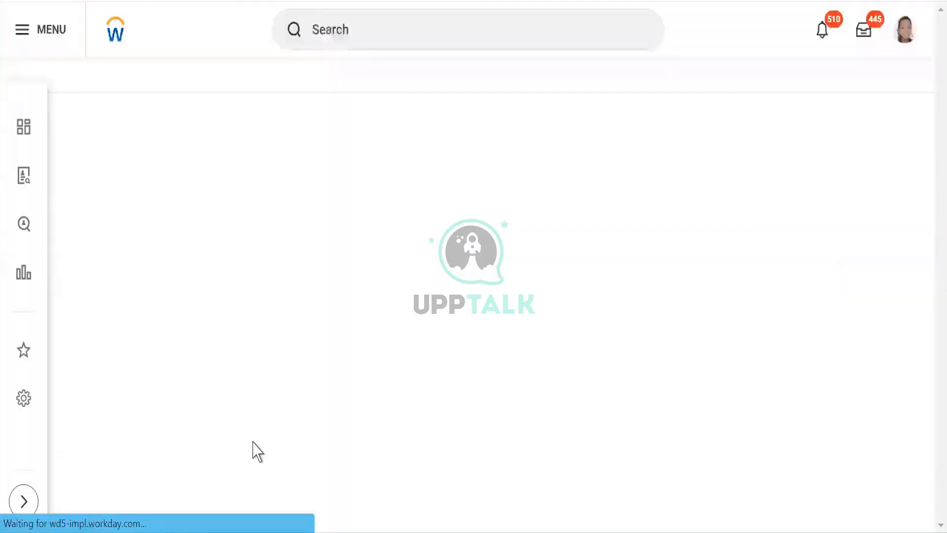
pyautogui.click(338, 28)
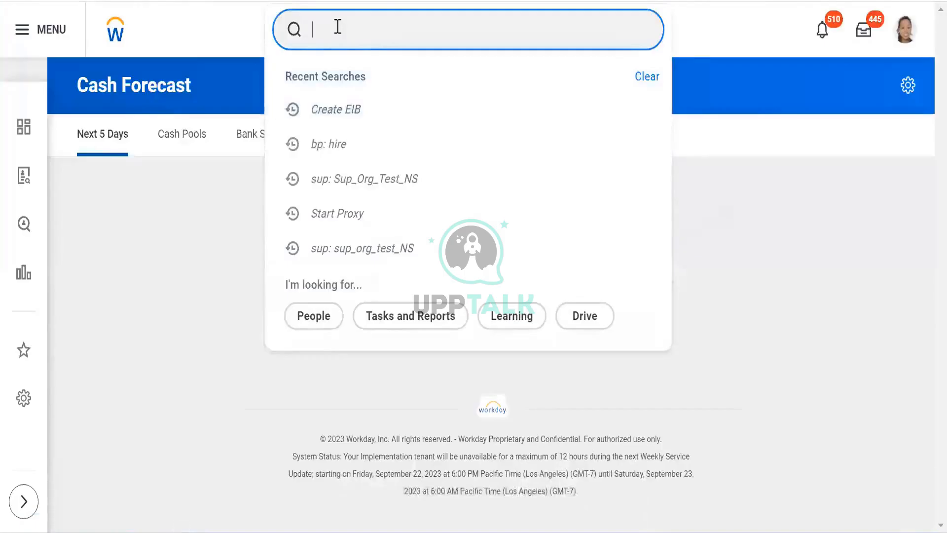
pyautogui.write('WDE')
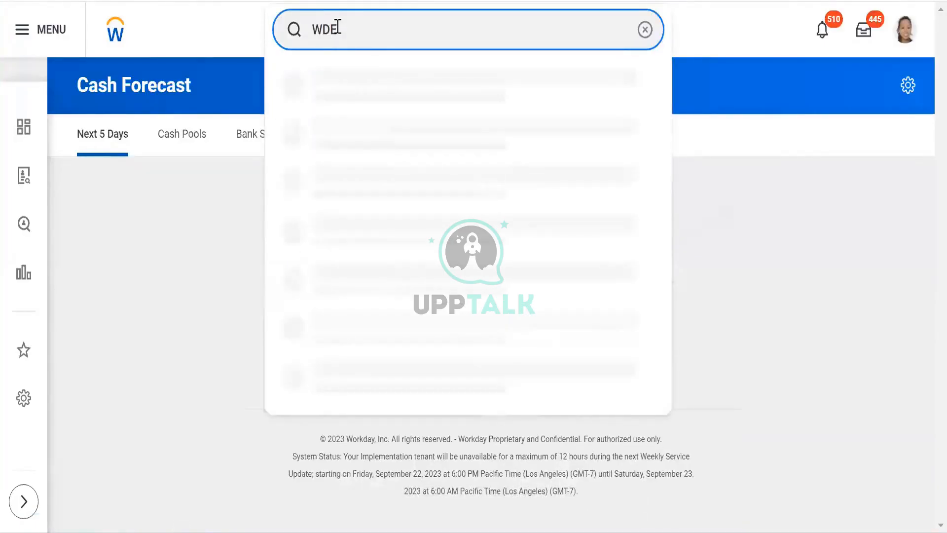
pyautogui.write('1_EIB_OB')
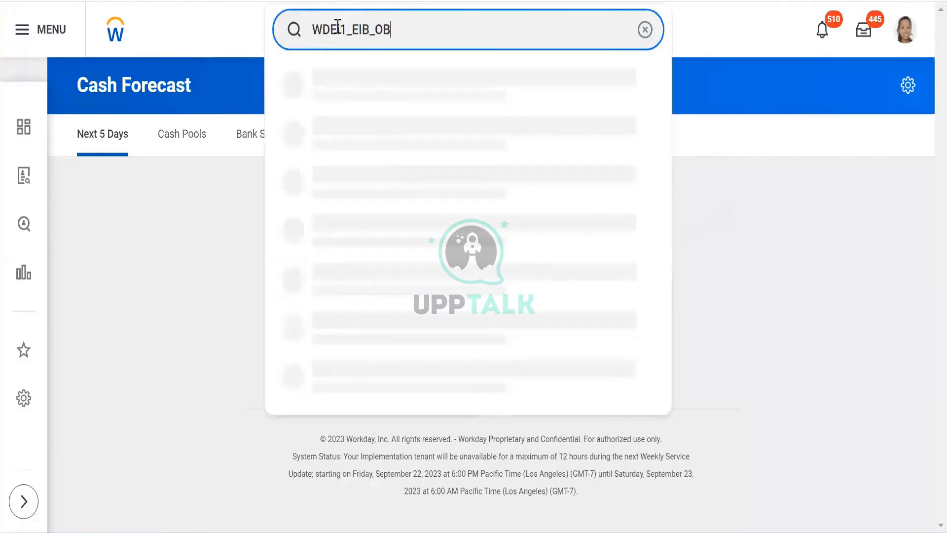
pyautogui.press('Return')
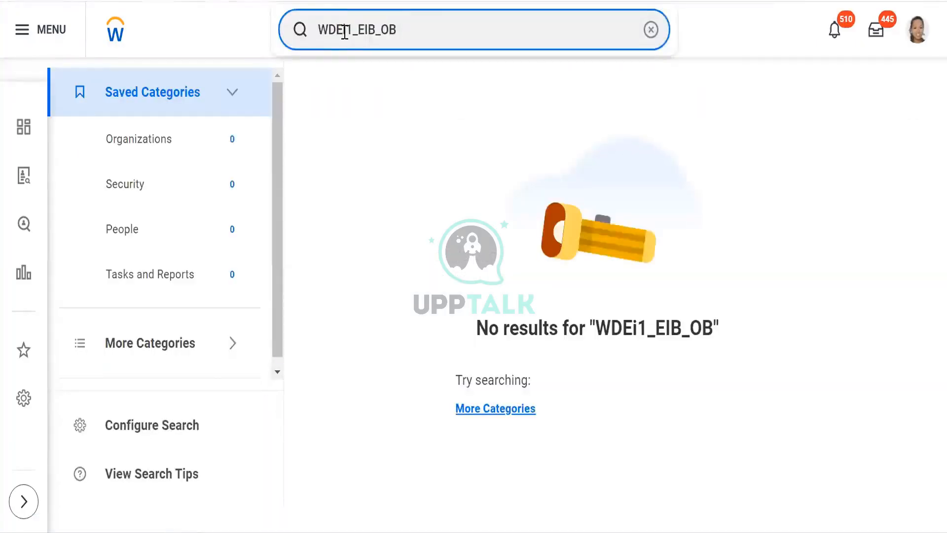
pyautogui.click(344, 31)
pyautogui.press('BackSpace')
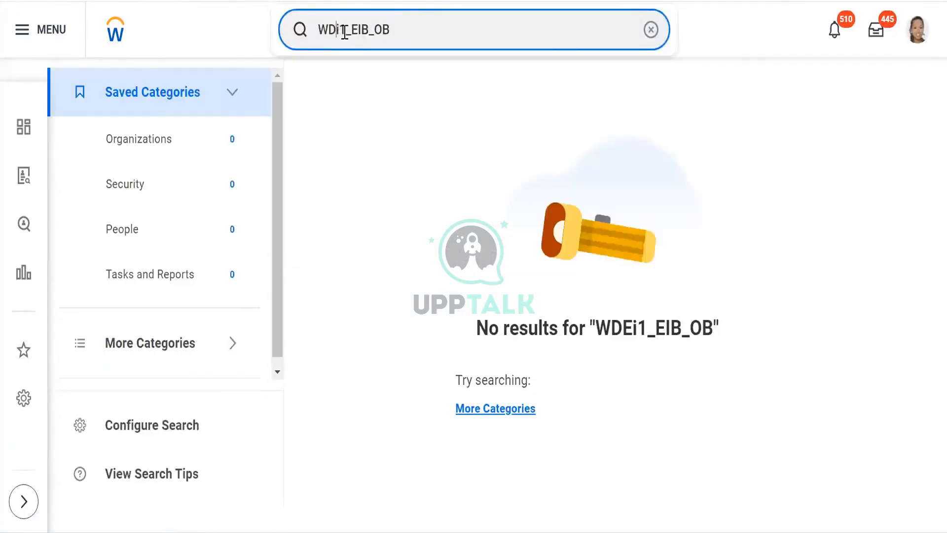
pyautogui.press('Delete')
pyautogui.write('I')
pyautogui.press('Return')
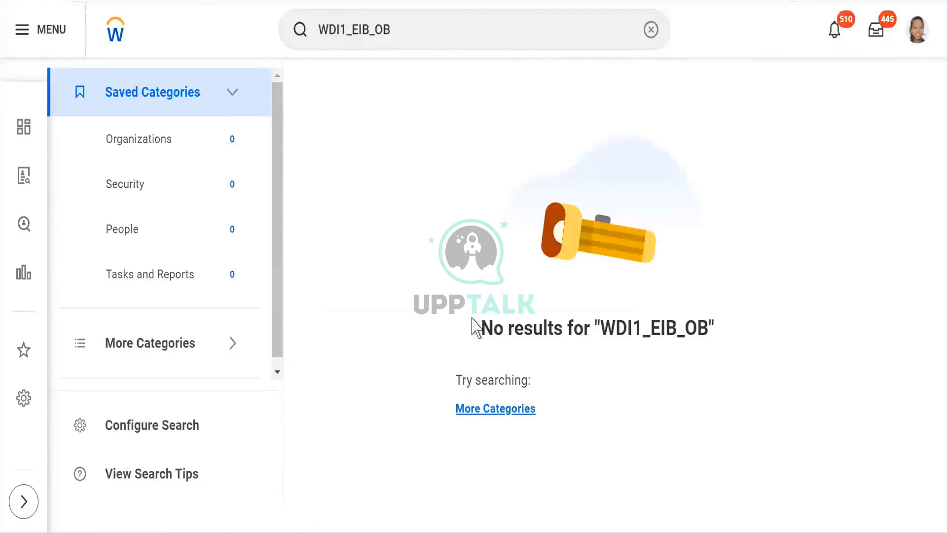
# Extend the search to more categories, open the WDI1_EIB_OB integration system and start editing its enterprise interface.
pyautogui.click(503, 407)
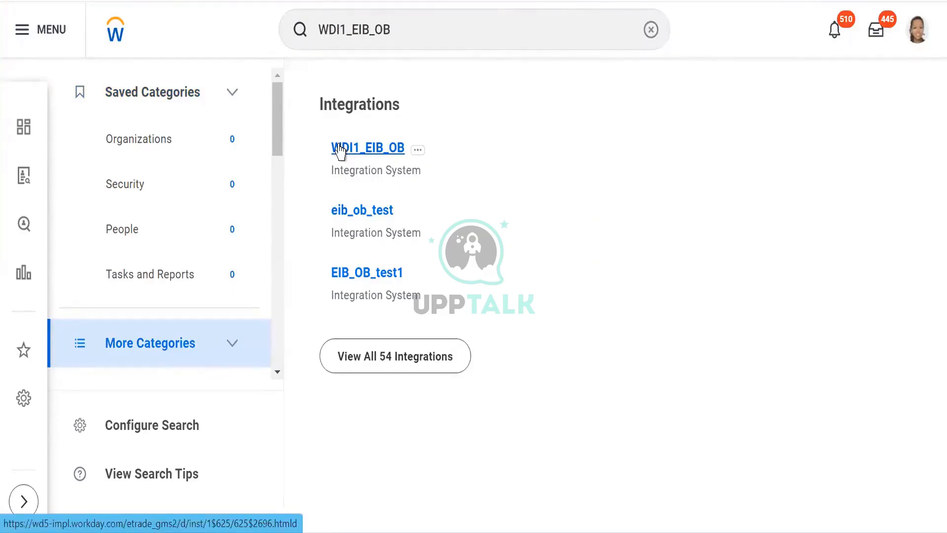
pyautogui.click(340, 150)
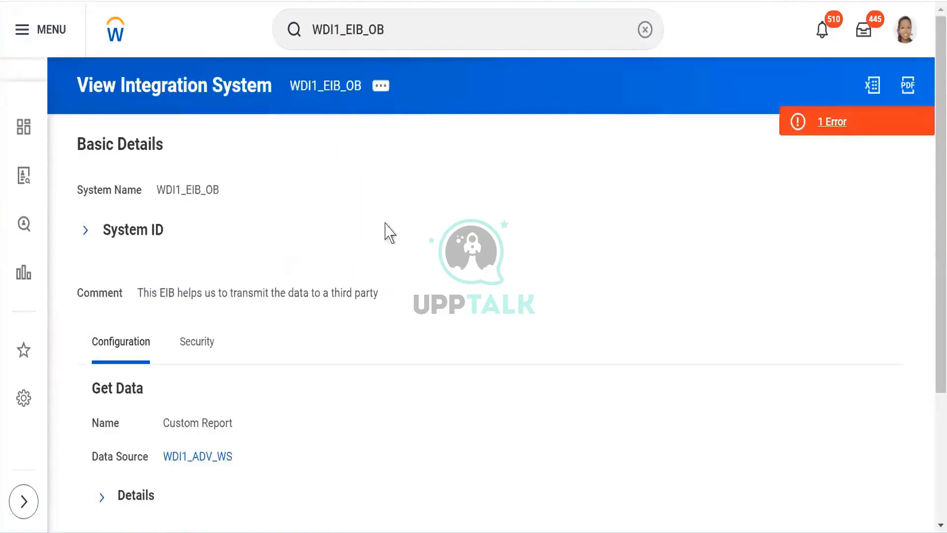
pyautogui.click(381, 88)
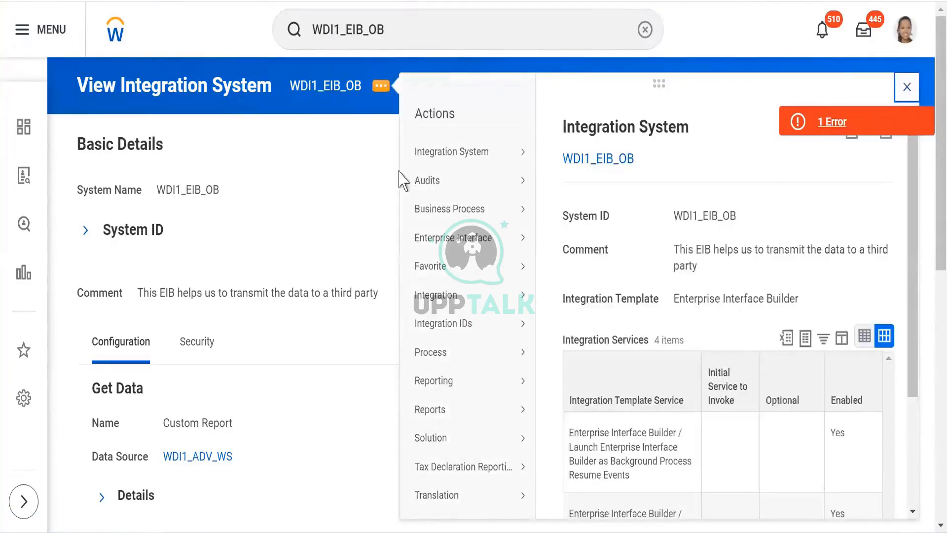
pyautogui.moveTo(475, 239)
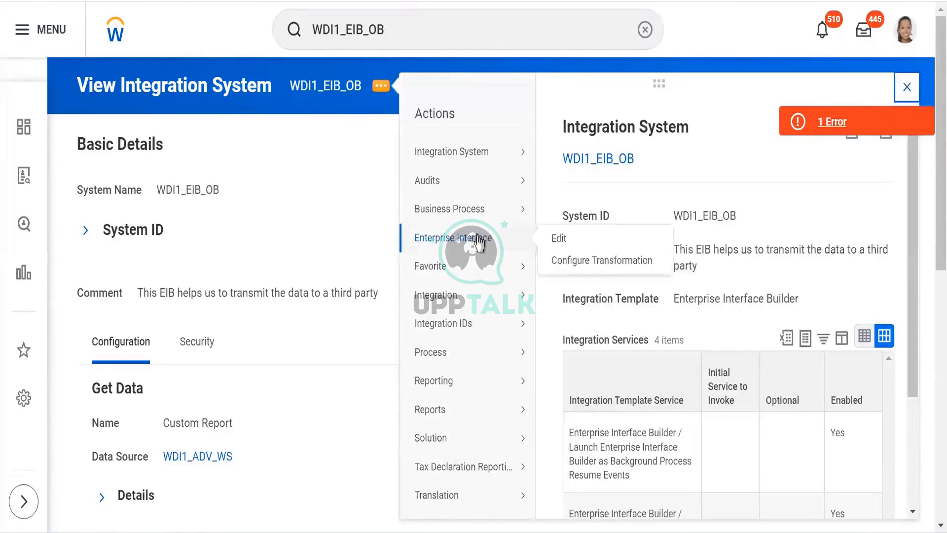
pyautogui.click(559, 239)
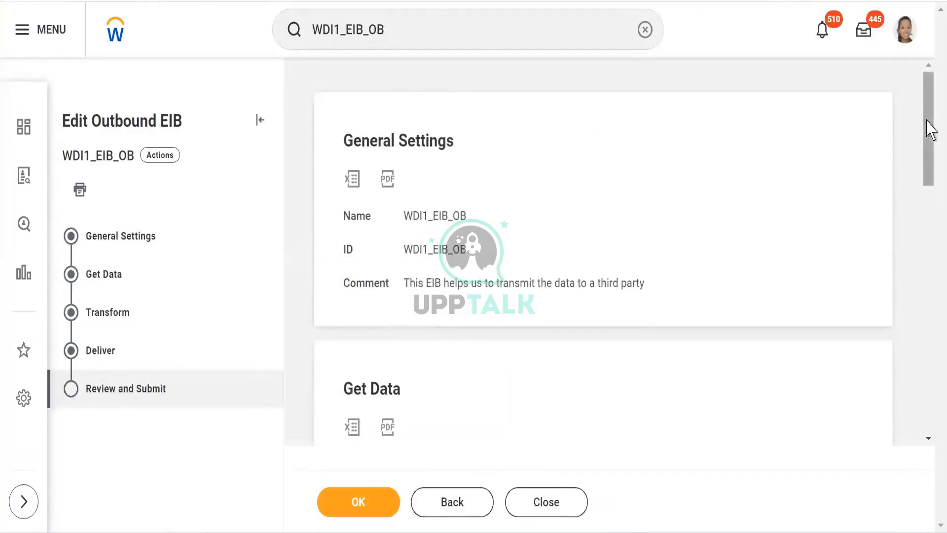
# Examine the saved delivery method and delivery details in the review of the outbound EIB.
pyautogui.scroll(-15, 924, 296)
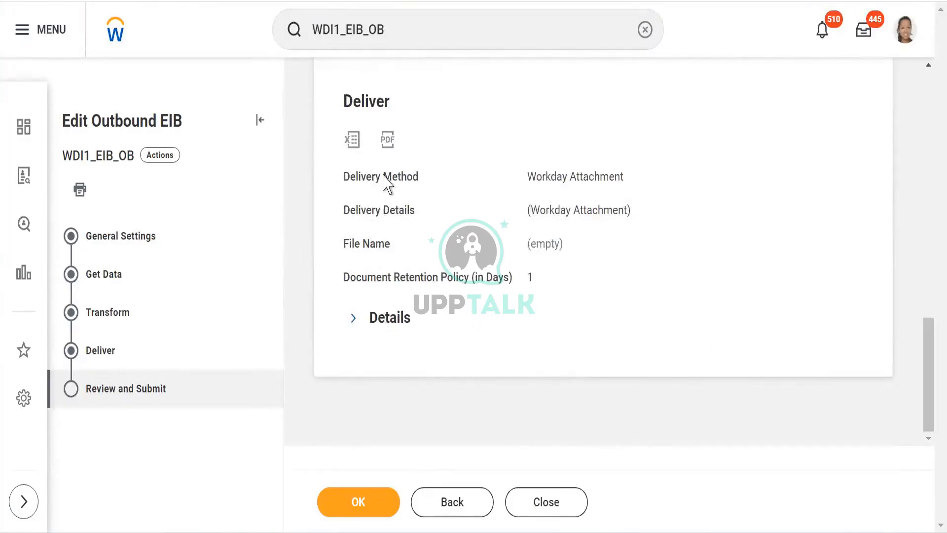
pyautogui.tripleClick(648, 185)
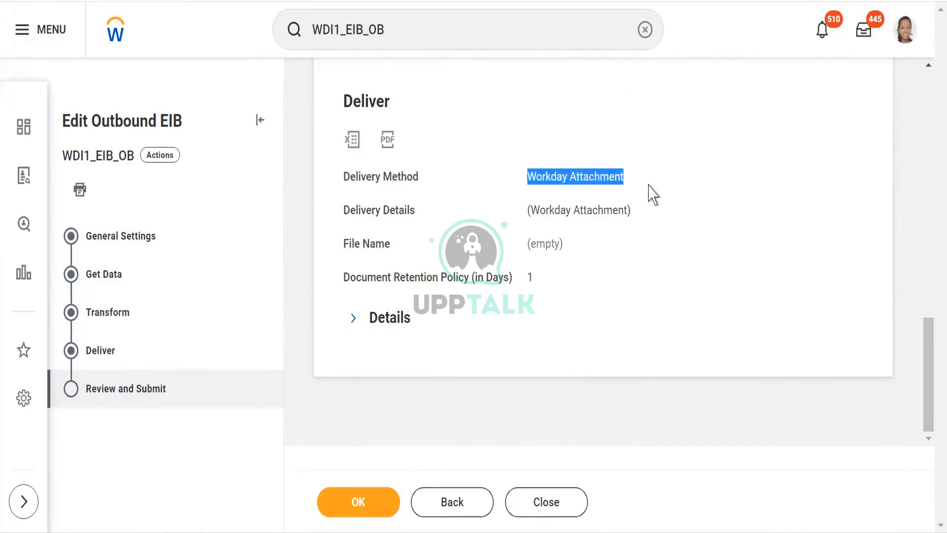
pyautogui.tripleClick(611, 213)
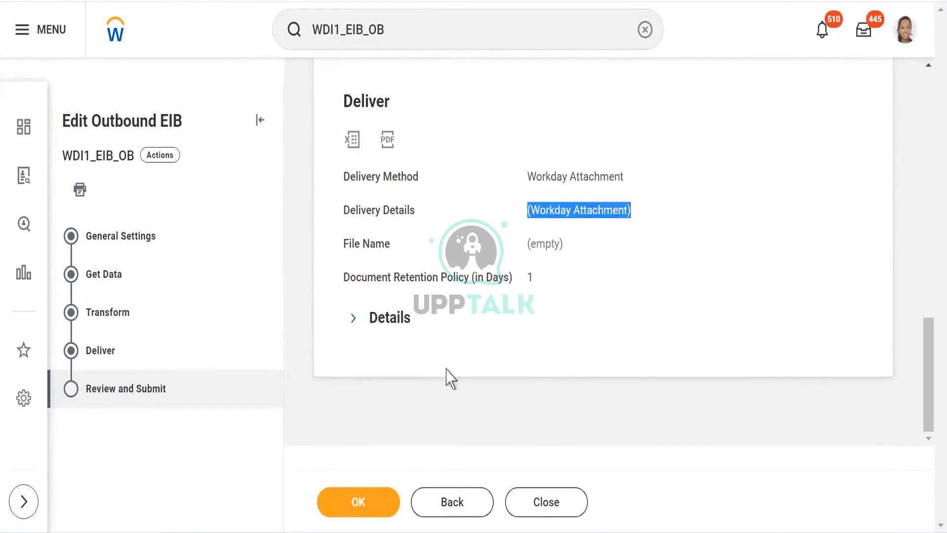
# Go back to the Deliver stage of the outbound EIB and set the delivery method to FTP.
pyautogui.click(95, 348)
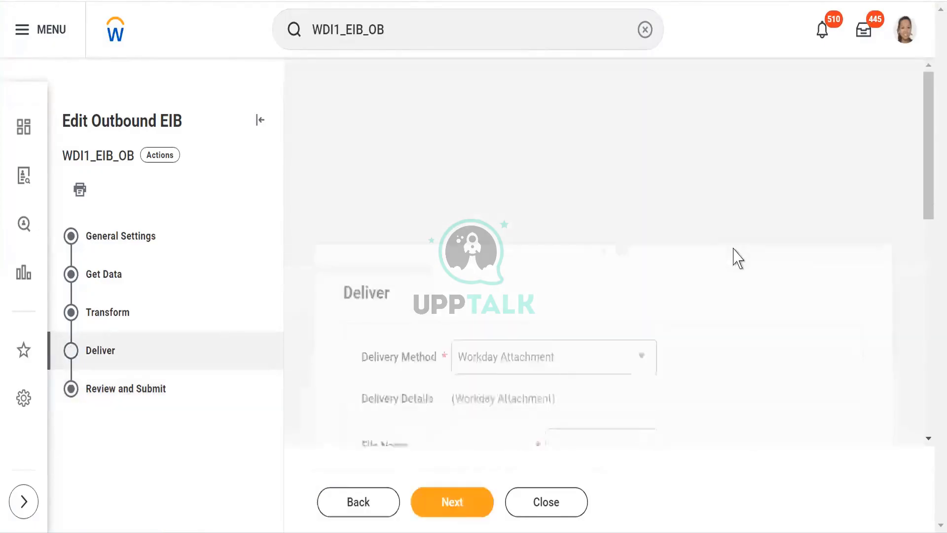
pyautogui.scroll(-2, 930, 194)
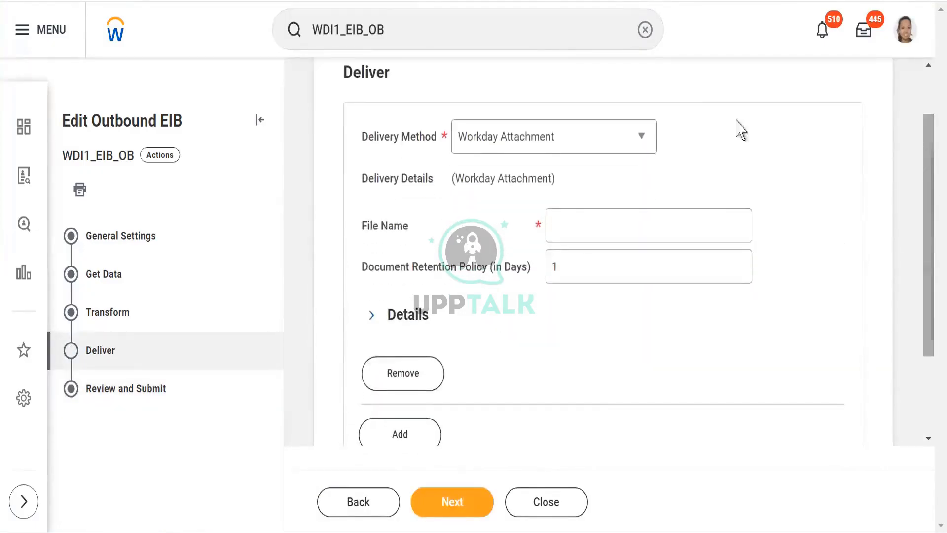
pyautogui.click(626, 147)
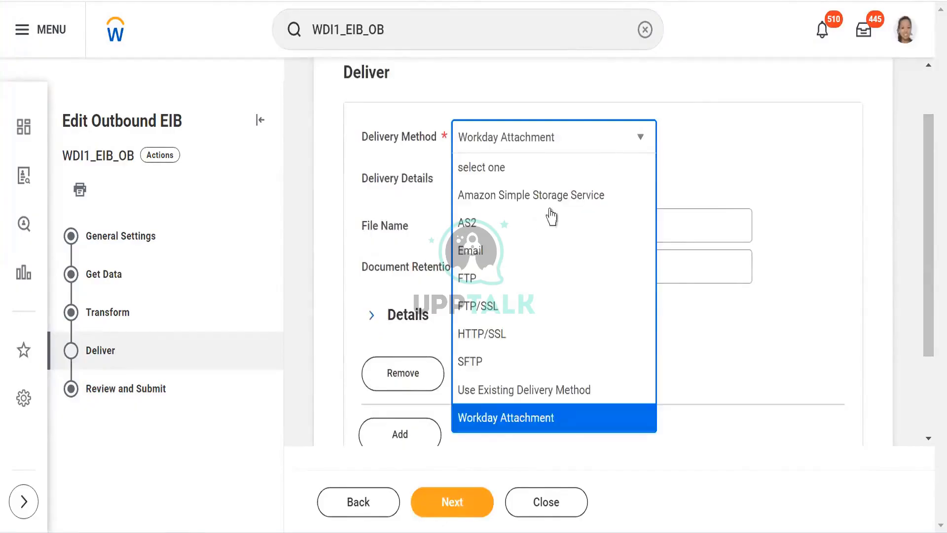
pyautogui.click(465, 278)
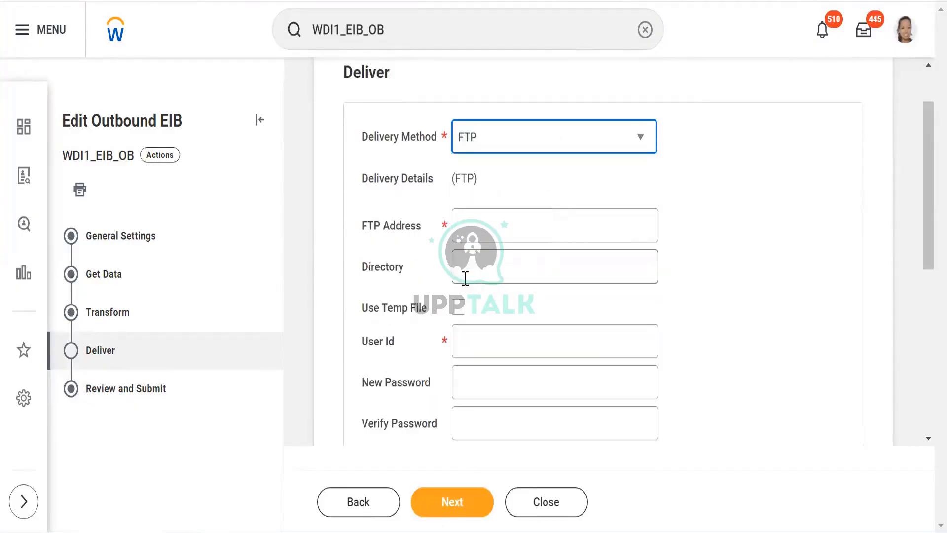
# Examine the FTP delivery settings, including the address, directory, user ID, password and file name fields.
pyautogui.click(465, 225)
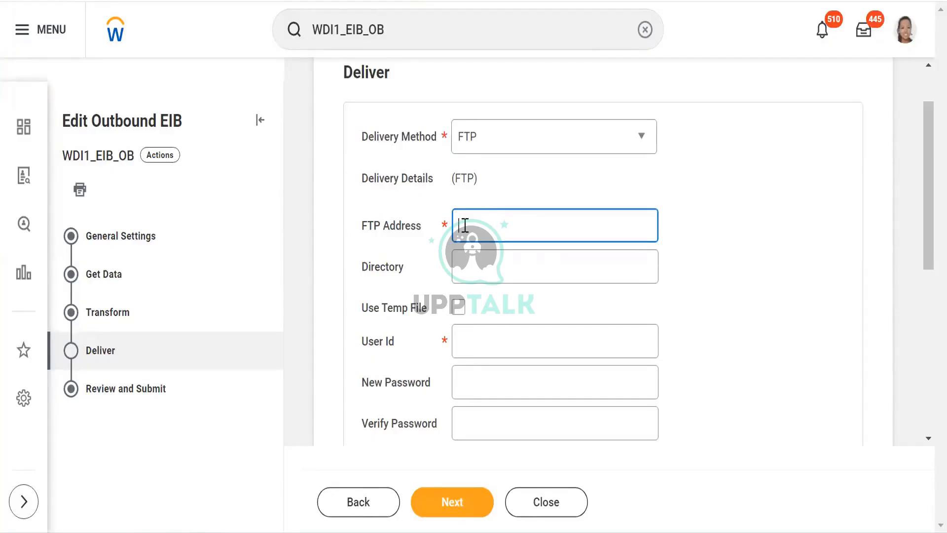
pyautogui.click(477, 274)
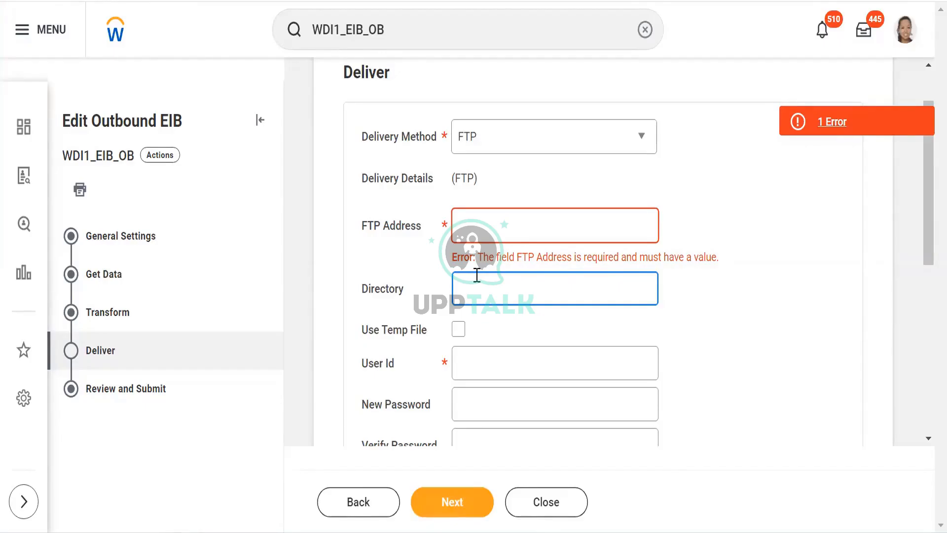
pyautogui.click(770, 305)
pyautogui.scroll(-3, 769, 304)
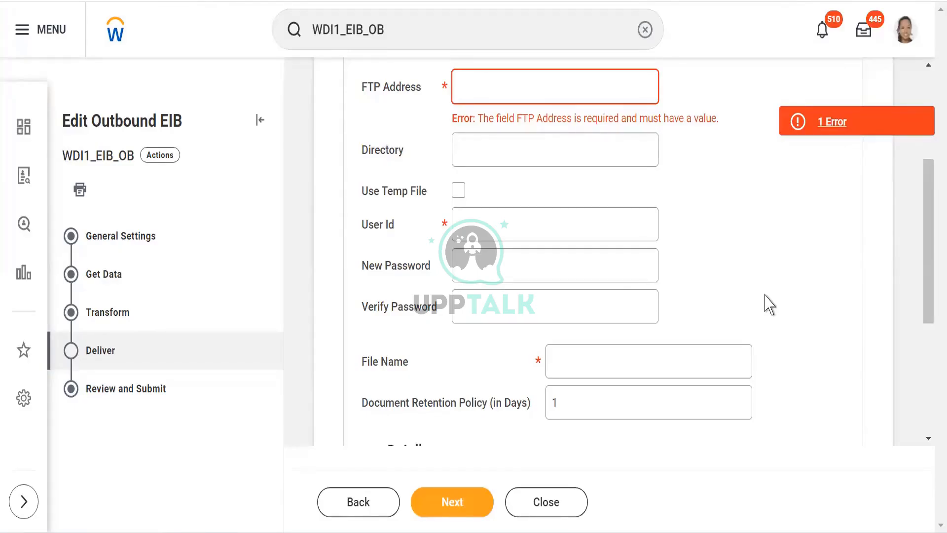
# Review the available delivery methods and set the outbound EIB's delivery method to FTP/SSL.
pyautogui.scroll(4, 769, 304)
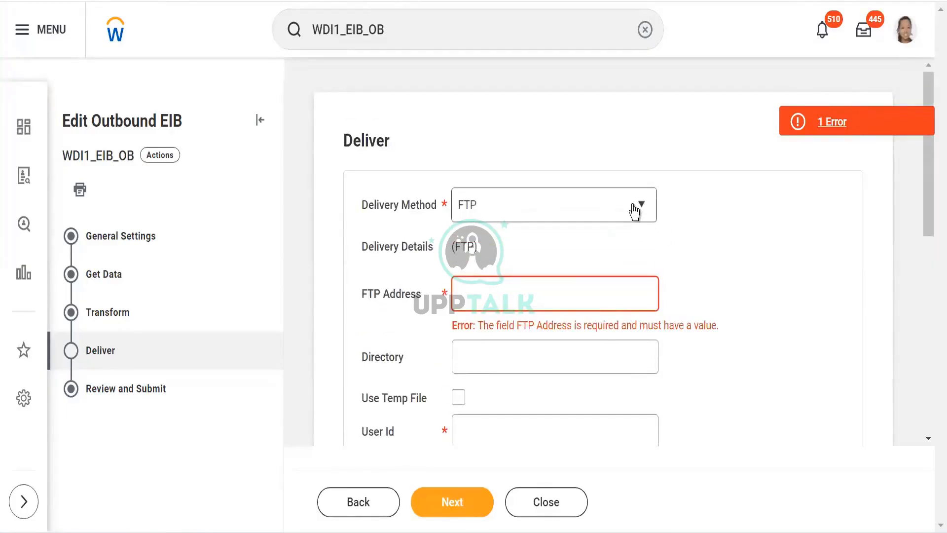
pyautogui.click(634, 211)
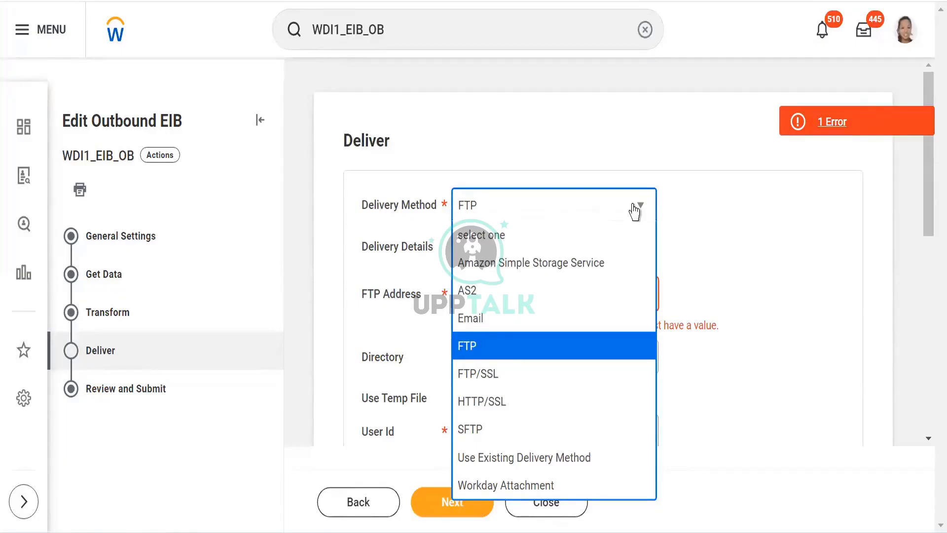
pyautogui.click(814, 247)
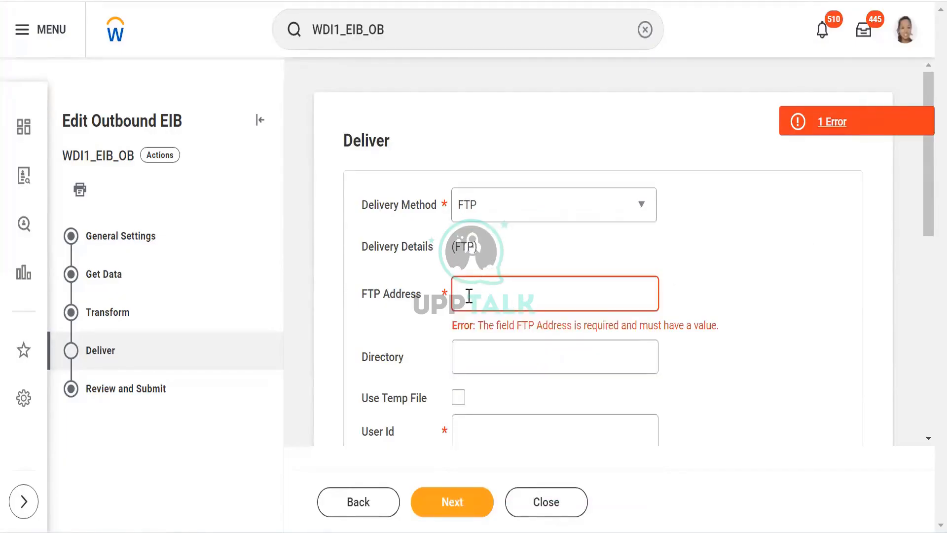
pyautogui.click(468, 298)
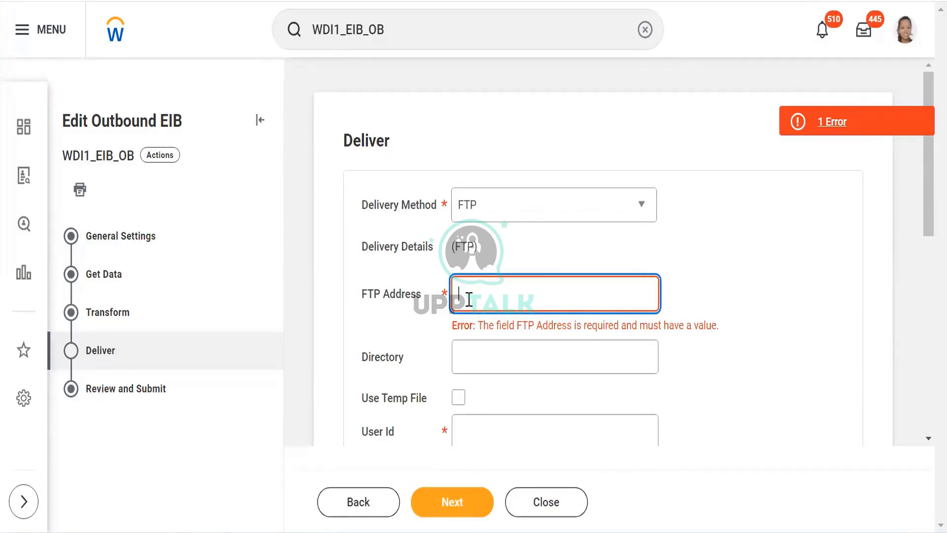
pyautogui.click(643, 206)
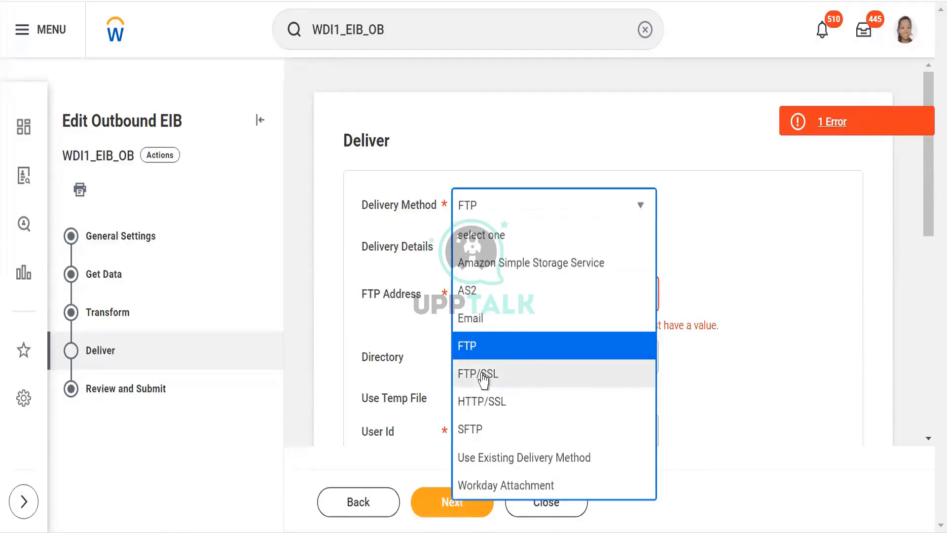
pyautogui.click(483, 379)
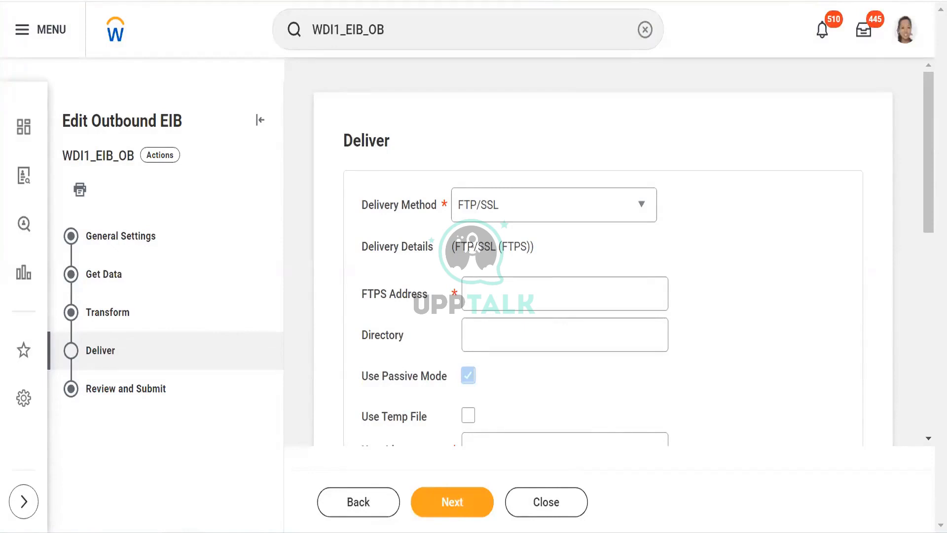
# Open the security certificate of the current Workday site and examine its Issued To and Issued By details.
pyautogui.click(96, 2)
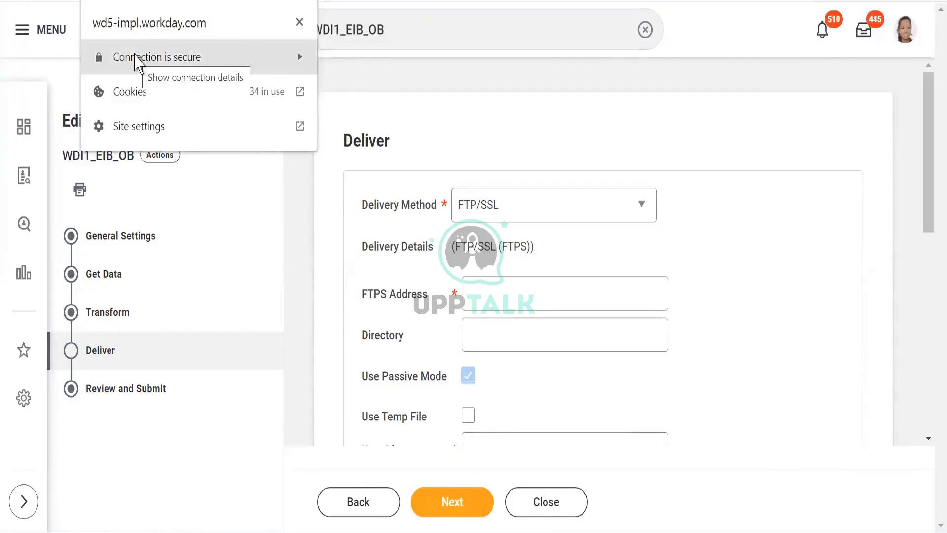
pyautogui.click(137, 59)
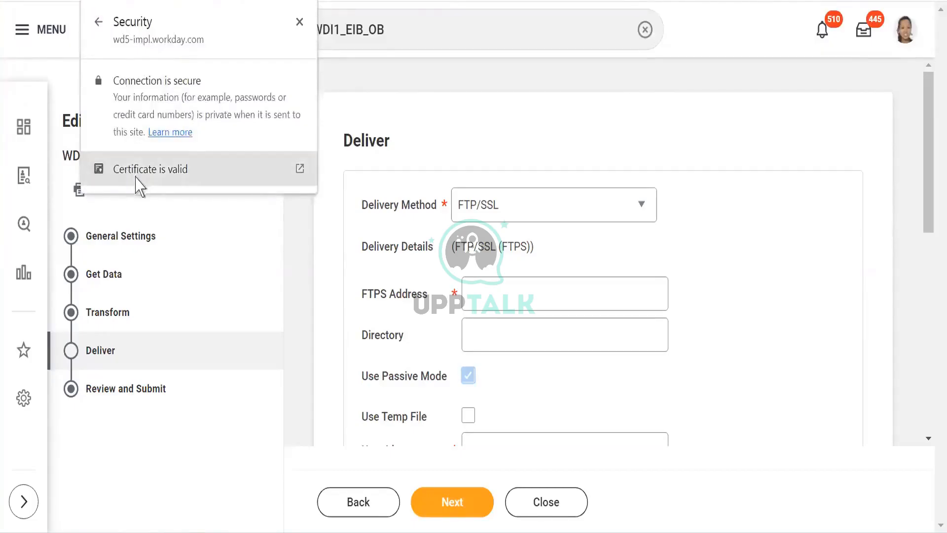
pyautogui.click(131, 178)
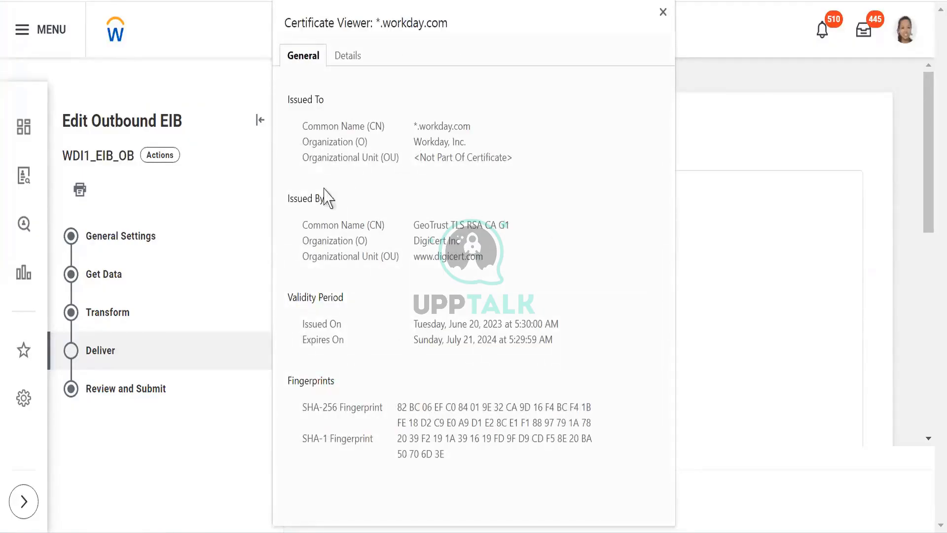
pyautogui.doubleClick(423, 127)
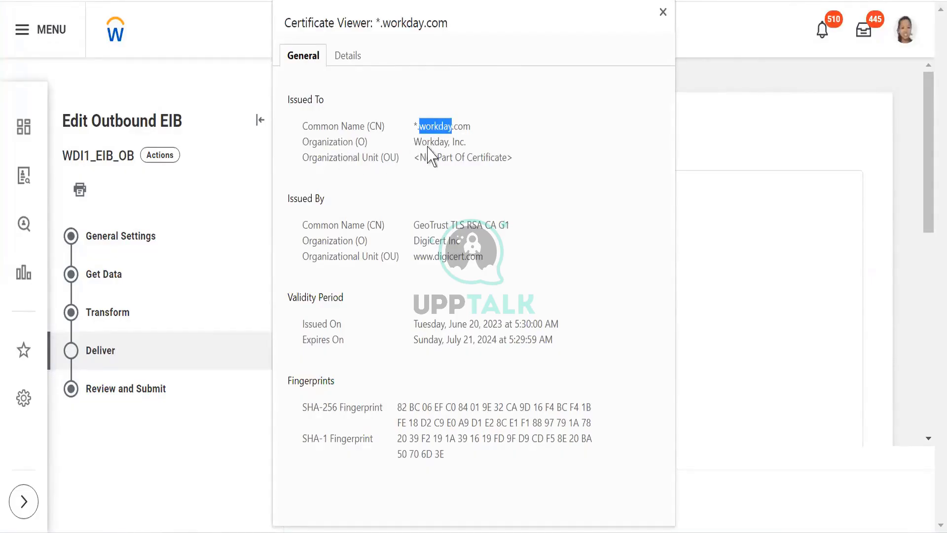
pyautogui.tripleClick(428, 142)
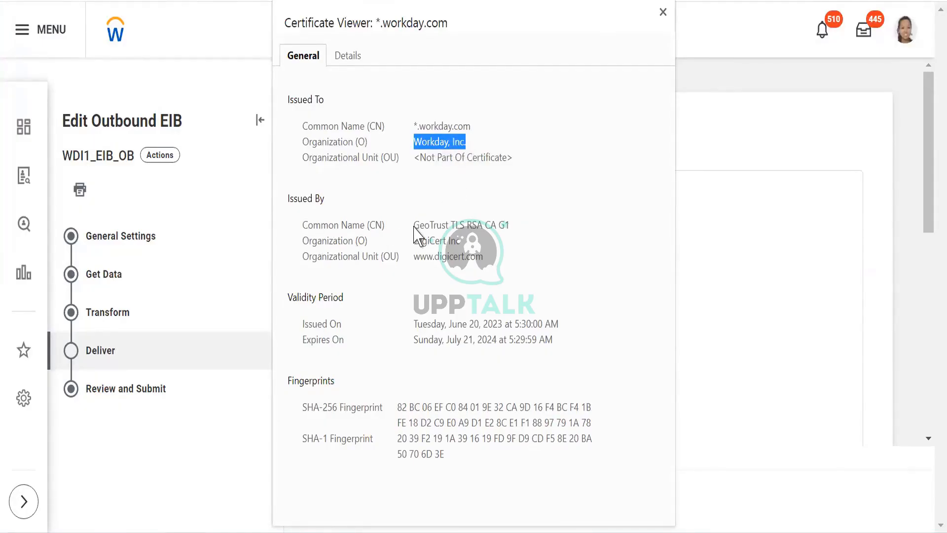
pyautogui.moveTo(415, 228); pyautogui.dragTo(513, 227)
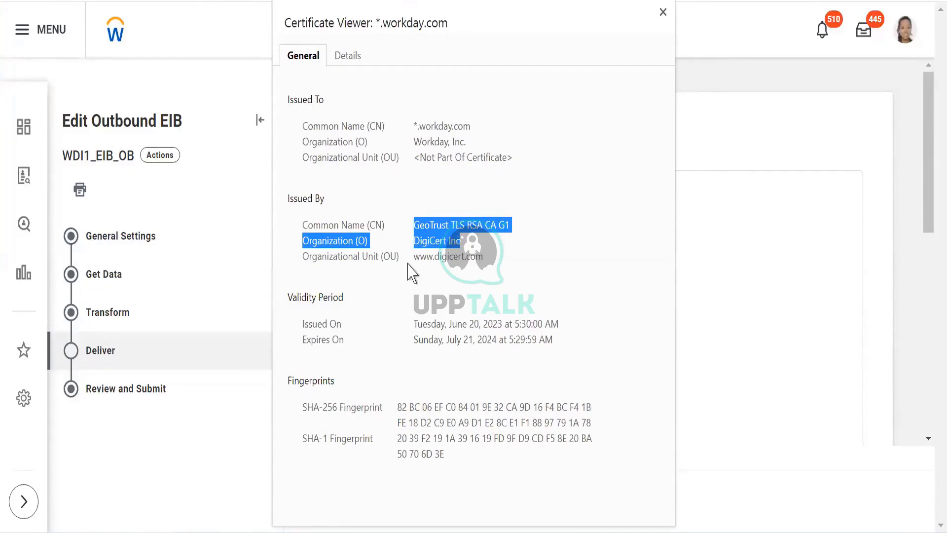
pyautogui.tripleClick(378, 262)
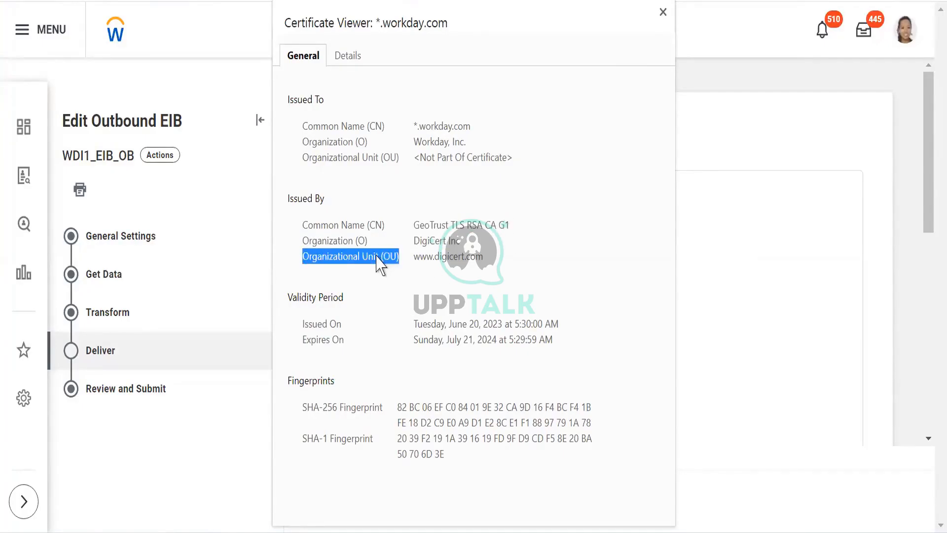
pyautogui.click(300, 224)
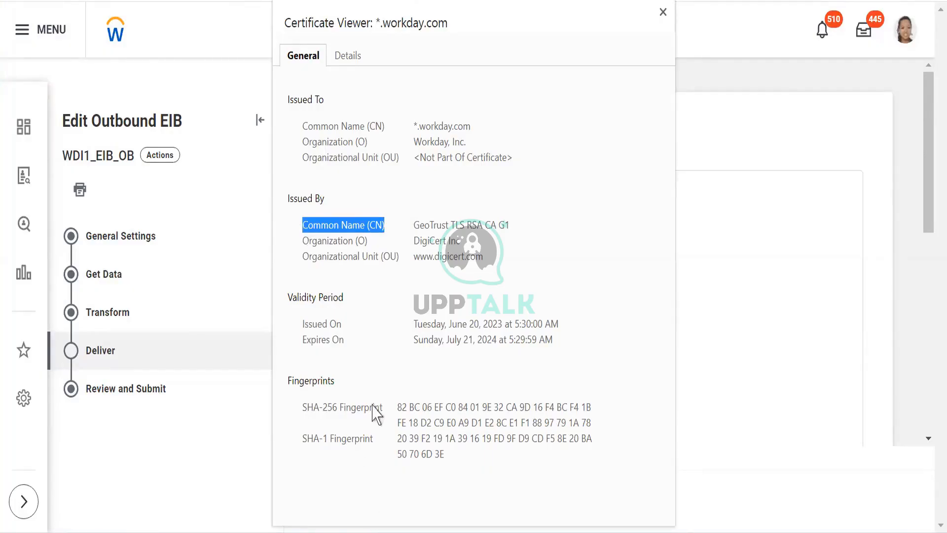
# Examine the certificate's fingerprints and validity period, and close the certificate viewer.
pyautogui.tripleClick(312, 438)
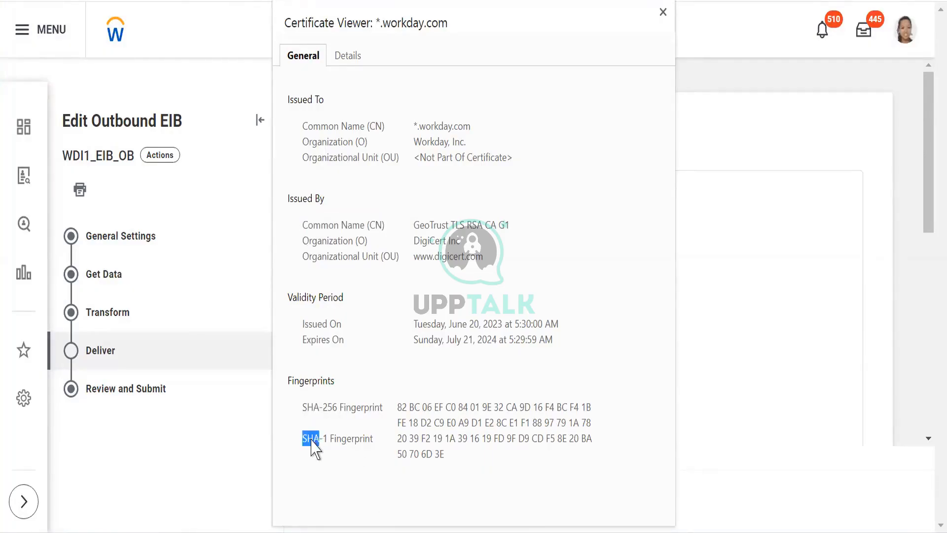
pyautogui.doubleClick(312, 408)
pyautogui.tripleClick(311, 408)
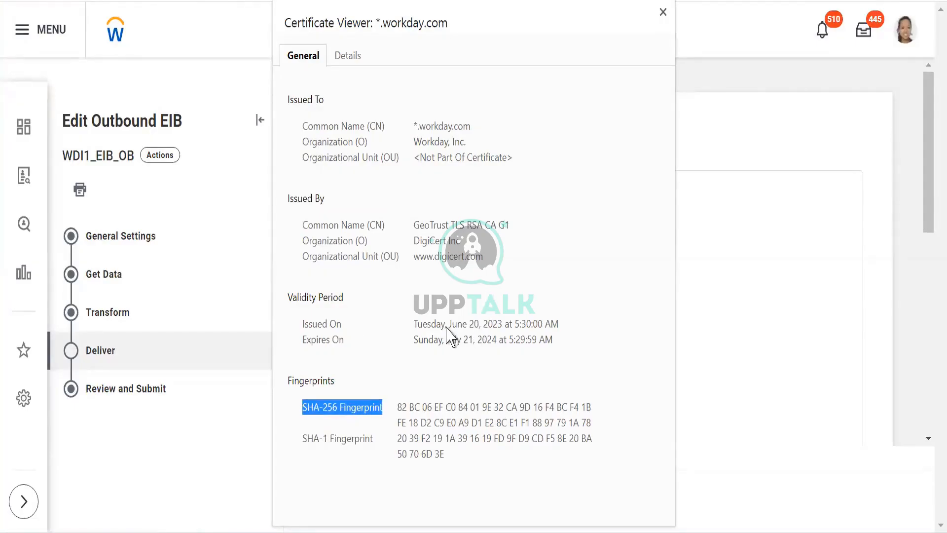
pyautogui.moveTo(446, 326); pyautogui.dragTo(508, 333)
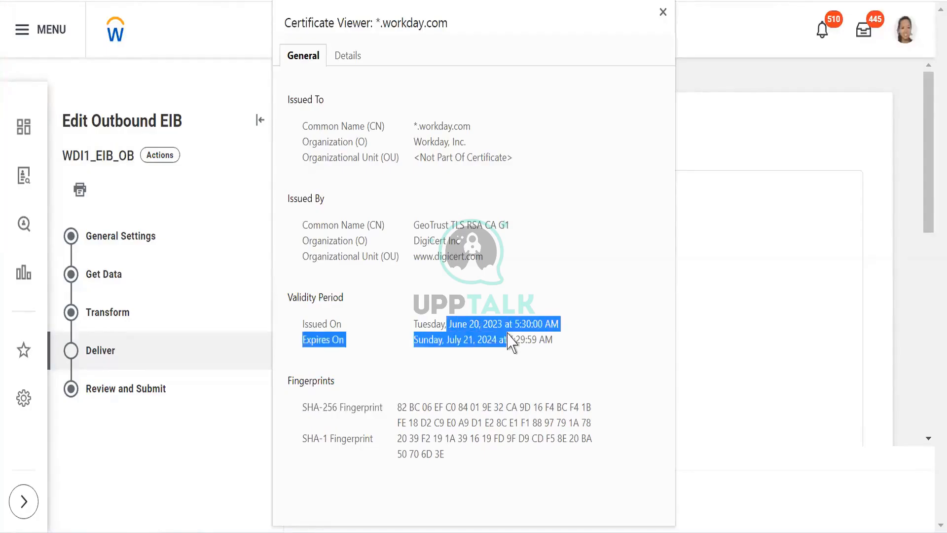
pyautogui.click(446, 345)
pyautogui.moveTo(454, 341); pyautogui.dragTo(495, 343)
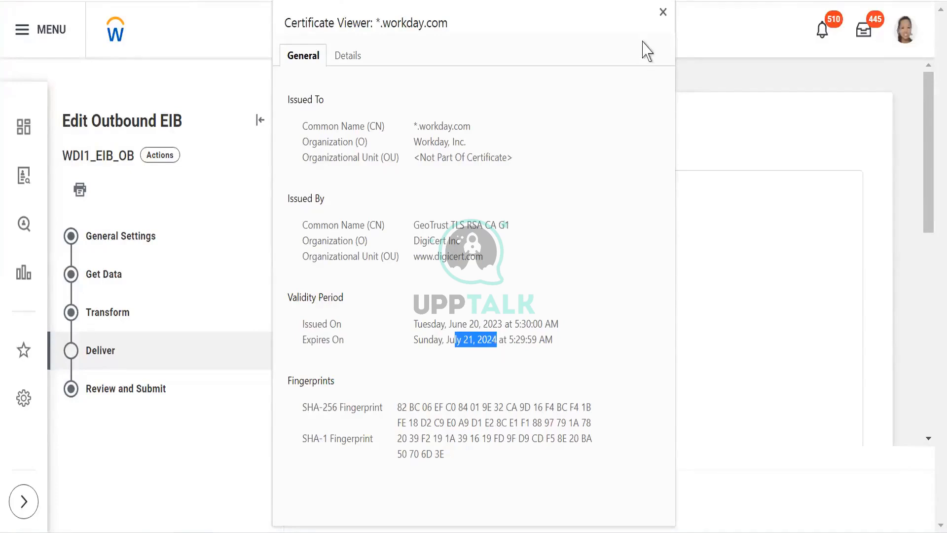
pyautogui.click(663, 13)
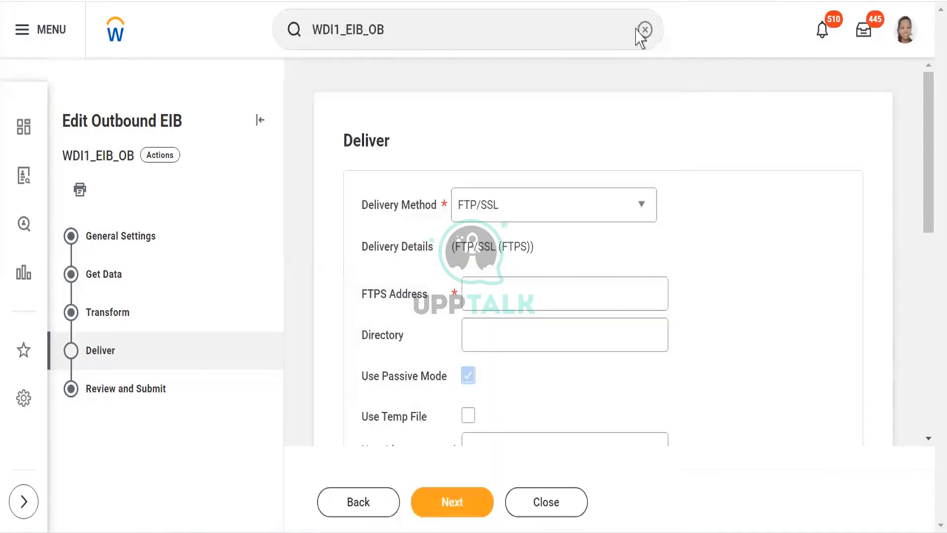
# Enter ftpsi:// as the FTPS address of the FTP/SSL delivery.
pyautogui.click(485, 301)
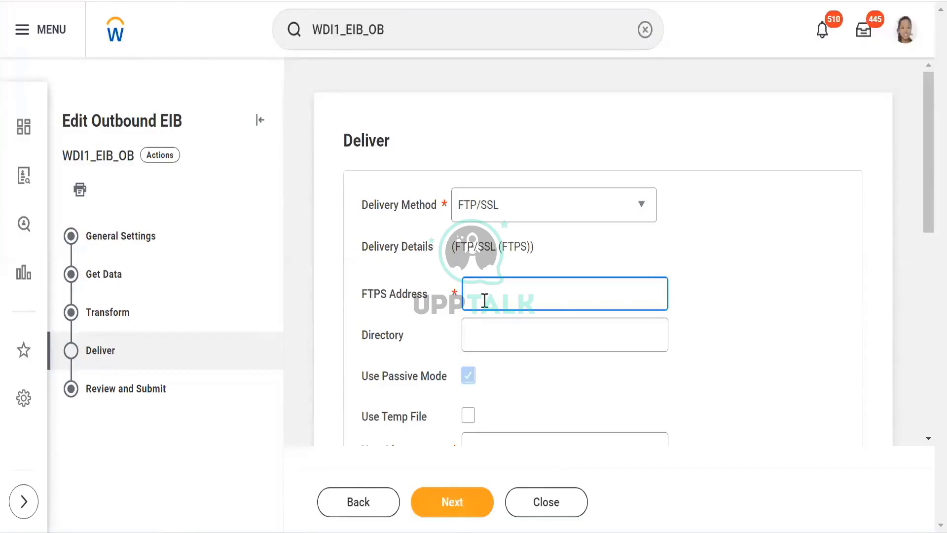
pyautogui.write('ftpsi://')
pyautogui.click(442, 370)
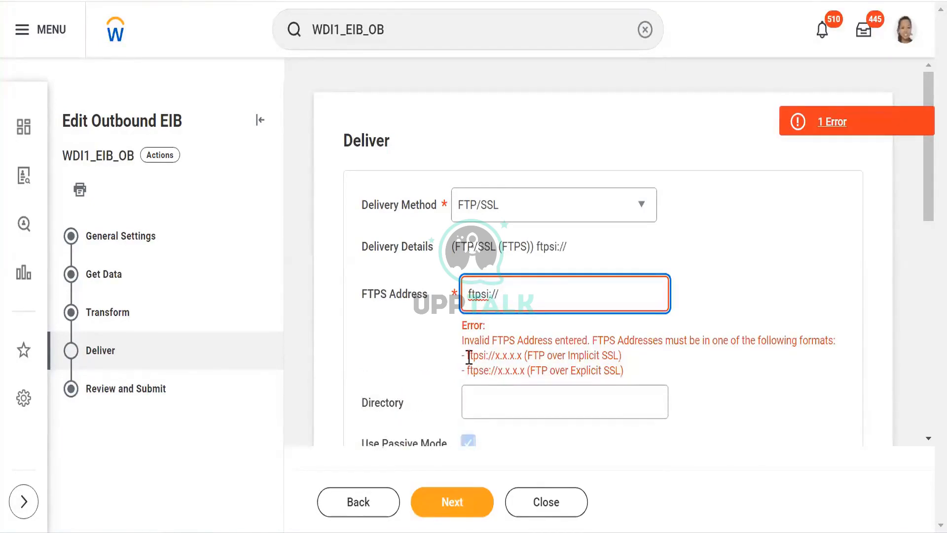
# Examine the required implicit and explicit FTPS address formats and the remaining FTP/SSL delivery fields.
pyautogui.moveTo(466, 355); pyautogui.dragTo(491, 371)
pyautogui.click(478, 371)
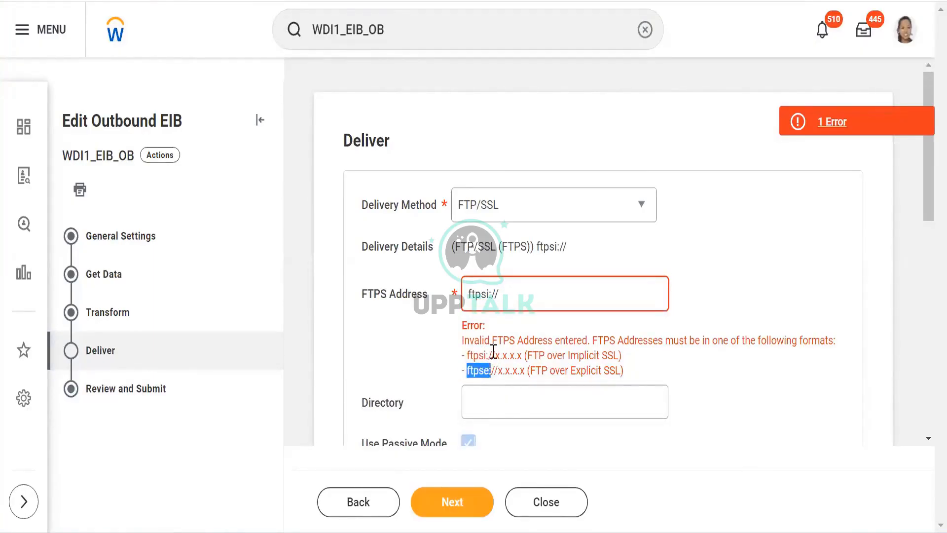
pyautogui.moveTo(495, 356); pyautogui.dragTo(526, 373)
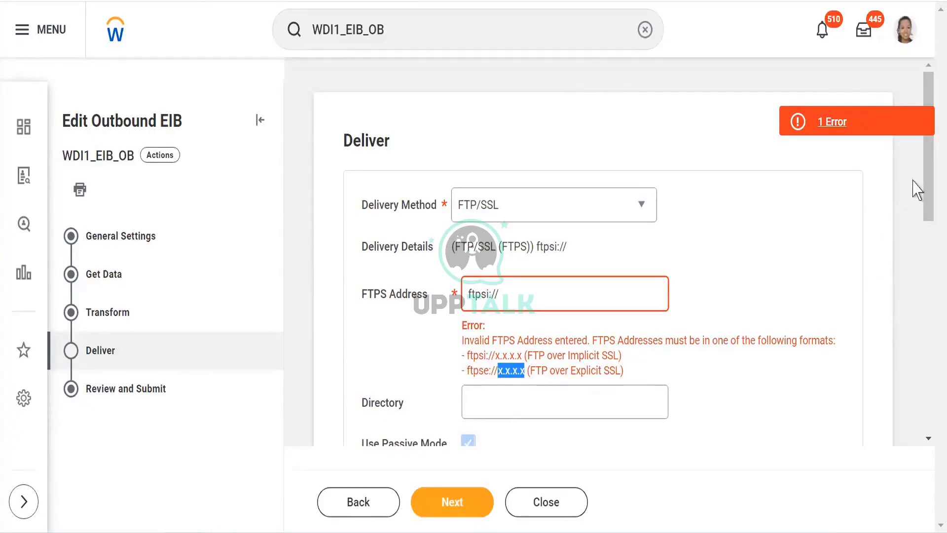
pyautogui.moveTo(931, 190); pyautogui.dragTo(924, 292)
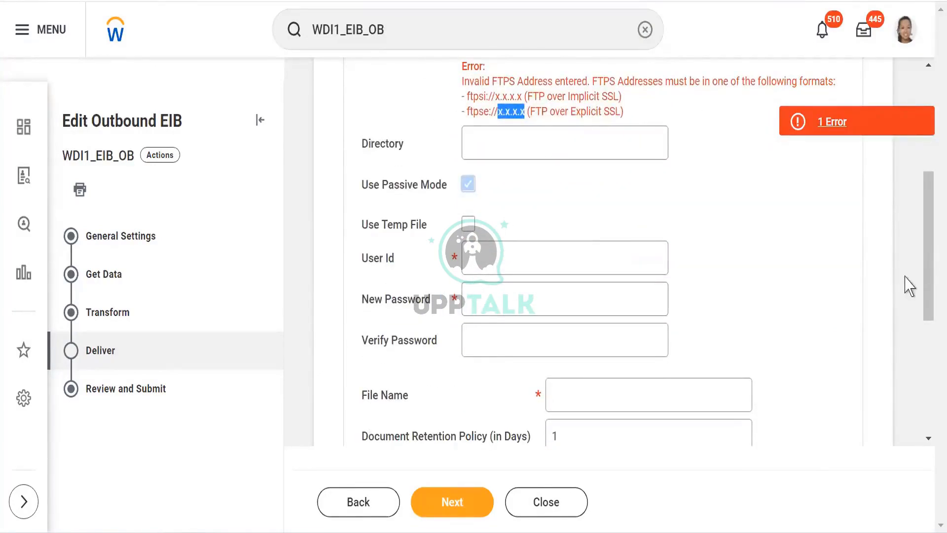
pyautogui.moveTo(926, 281); pyautogui.dragTo(924, 152)
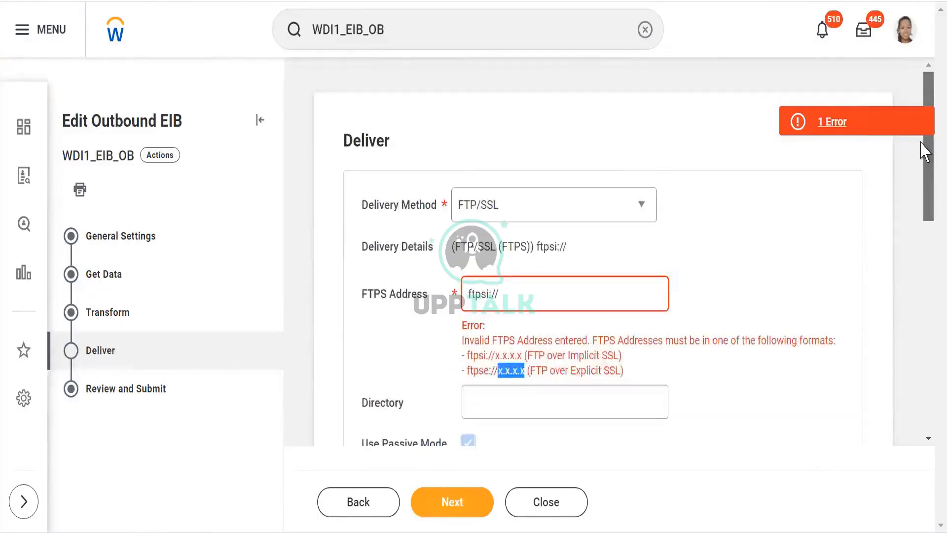
pyautogui.click(798, 241)
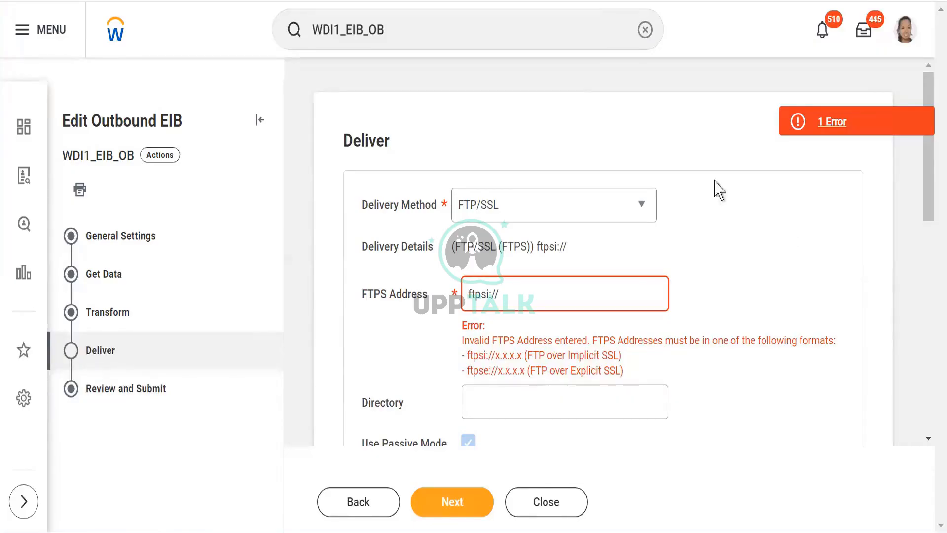
# Change the outbound EIB's delivery method to HTTP/SSL and bring its delivery fields into view.
pyautogui.click(651, 216)
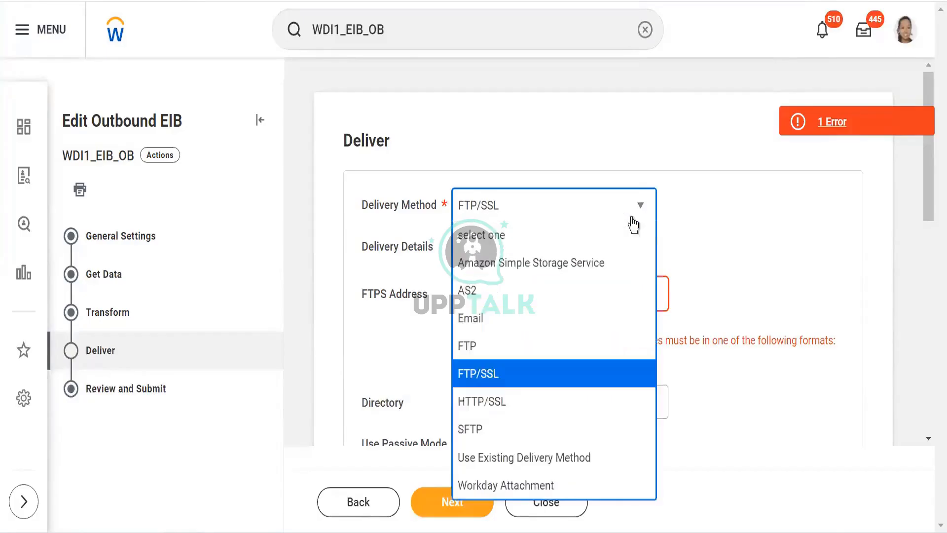
pyautogui.click(491, 403)
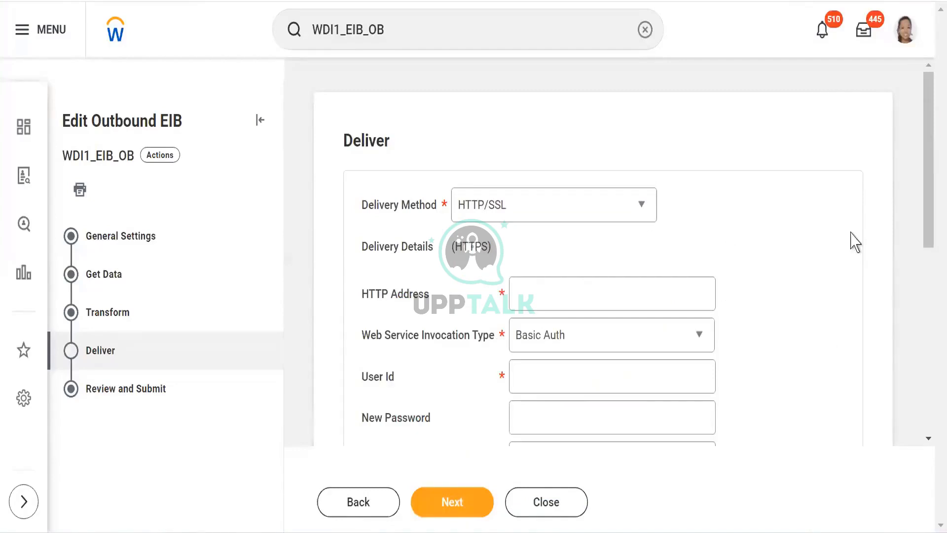
pyautogui.moveTo(931, 163); pyautogui.dragTo(931, 231)
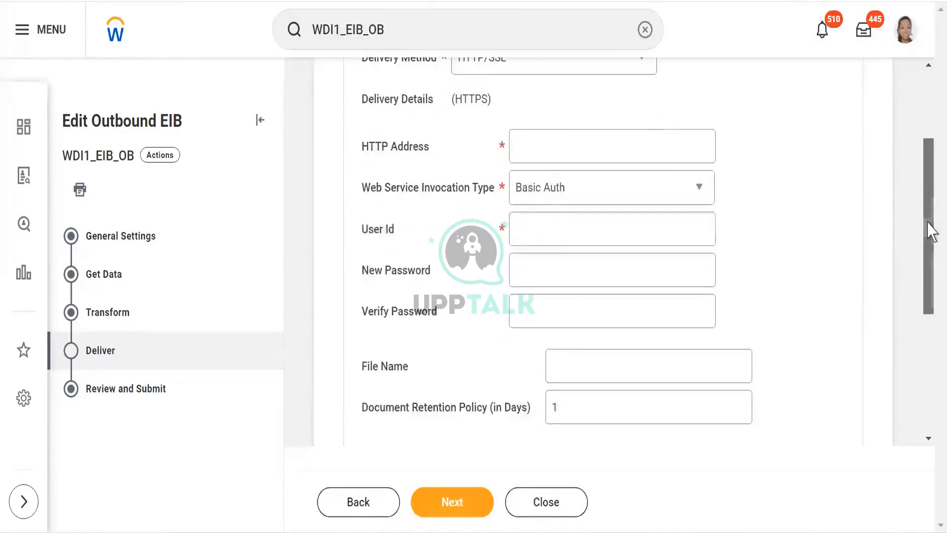
# Copy the URL of the current Workday page into the HTTP address and check its https: prefix.
pyautogui.click(523, 144)
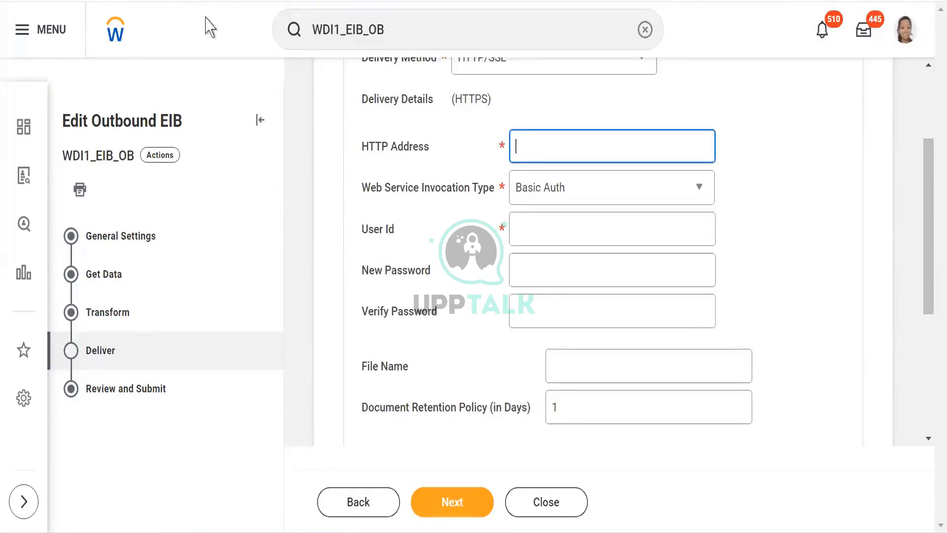
pyautogui.click(124, 1)
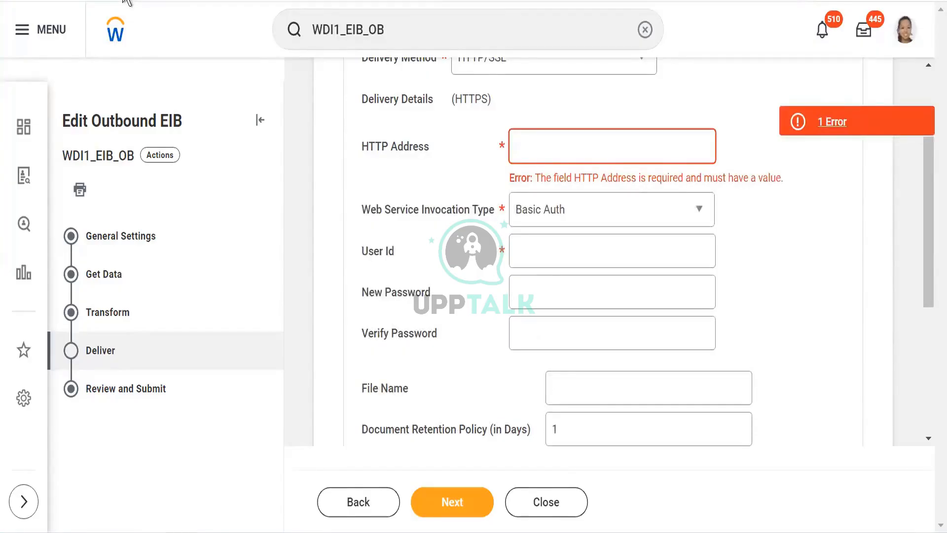
pyautogui.click(536, 156)
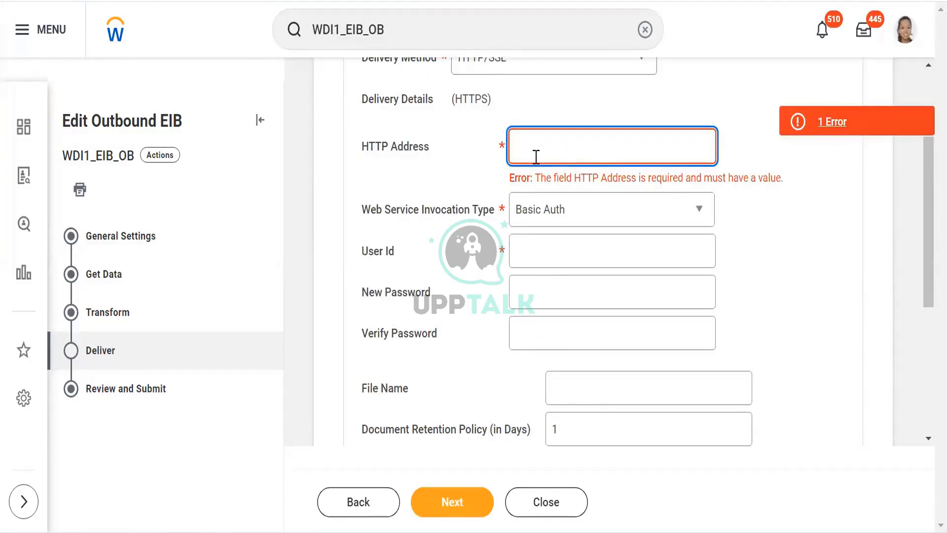
pyautogui.hotkey('ctrl', 'v')
pyautogui.click(590, 167)
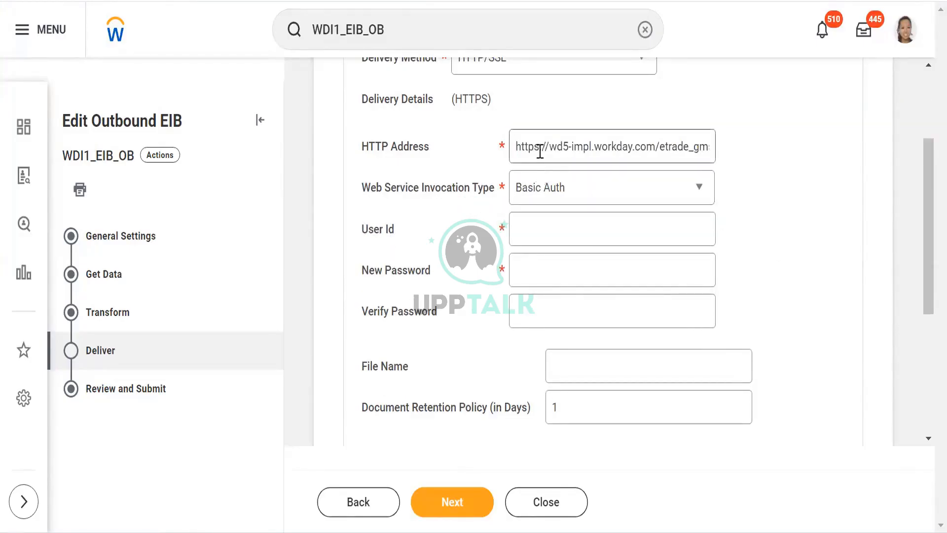
pyautogui.moveTo(516, 148); pyautogui.dragTo(543, 148)
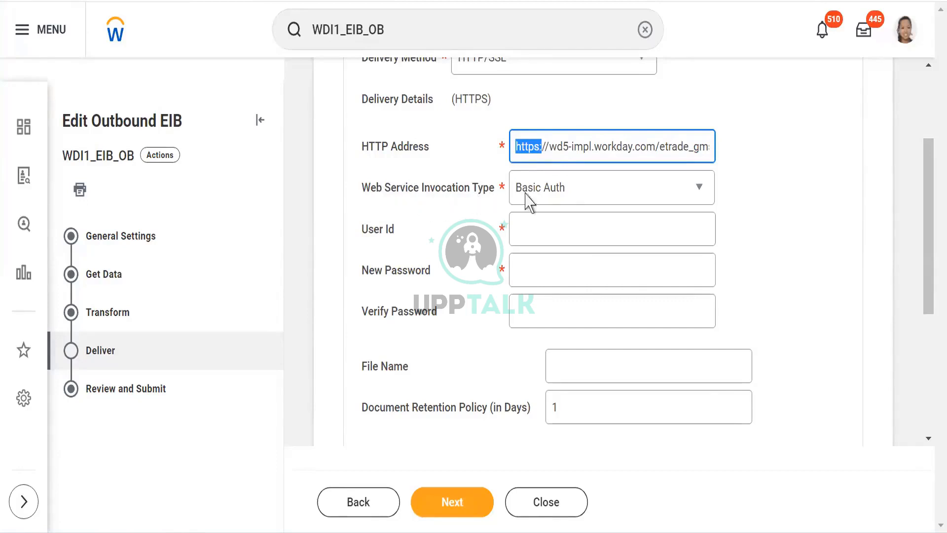
# Review the available web service invocation types, keep Basic Auth and inspect its User Id and password fields.
pyautogui.click(577, 203)
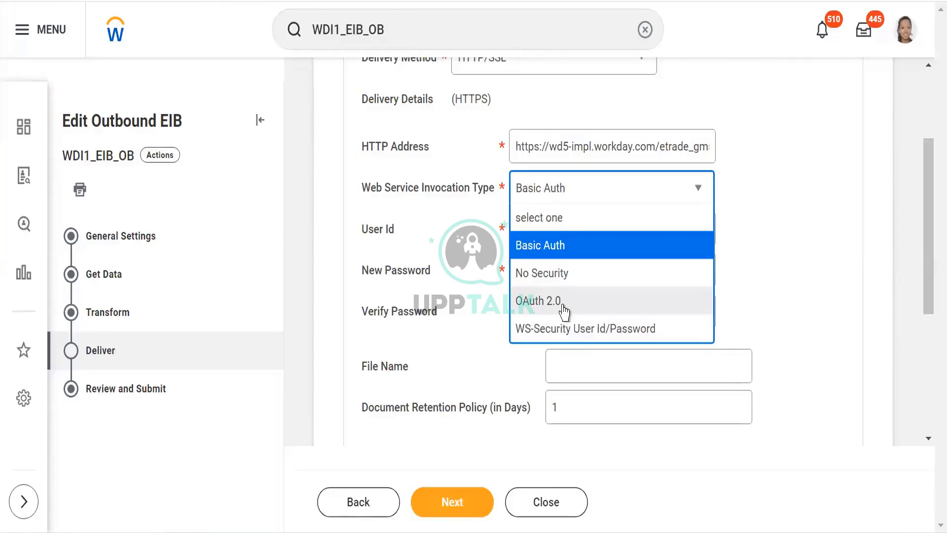
pyautogui.click(536, 250)
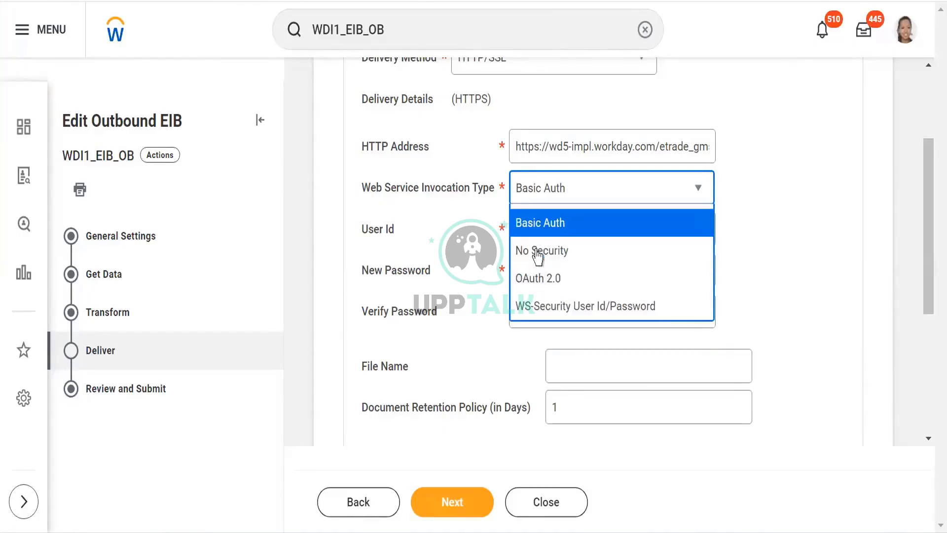
pyautogui.click(771, 198)
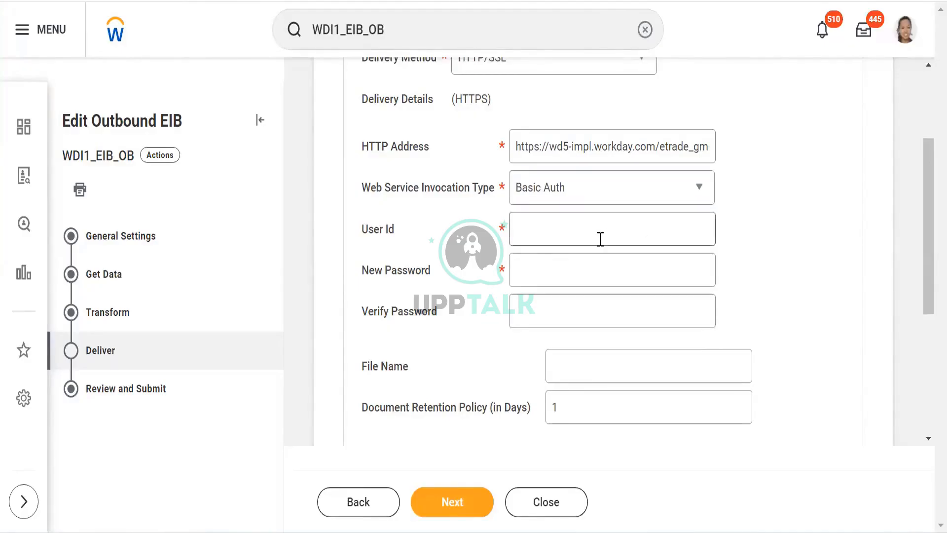
pyautogui.click(530, 226)
pyautogui.click(529, 275)
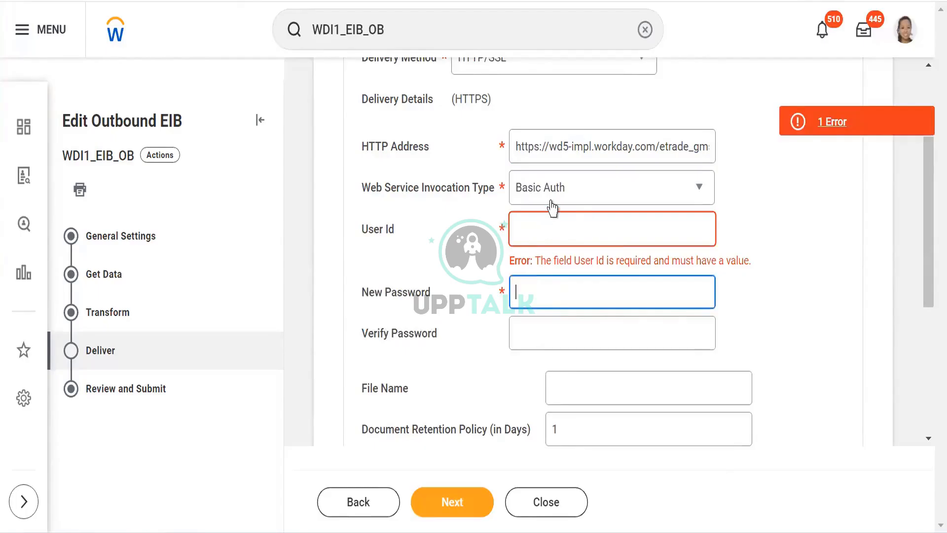
# Set the HTTP/SSL delivery's web service invocation type to No Security and check the HTTP address.
pyautogui.click(589, 193)
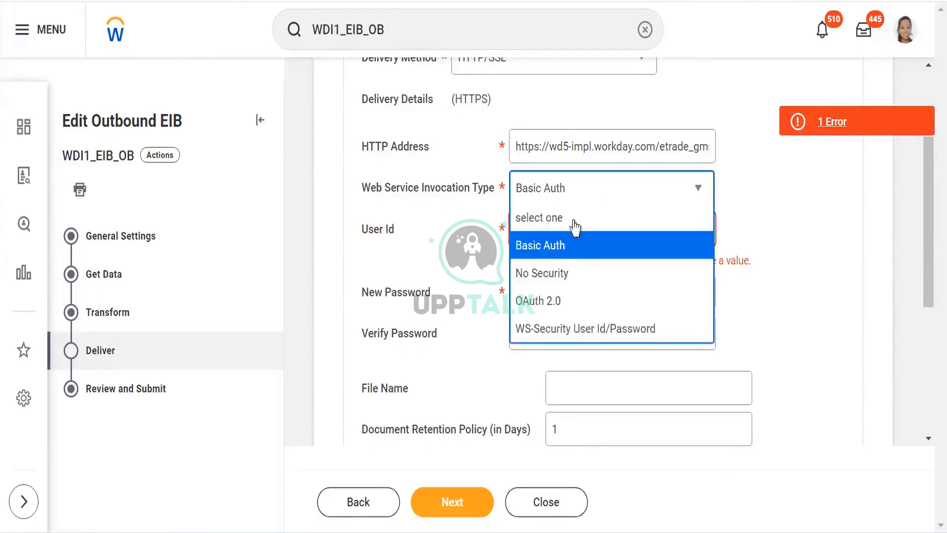
pyautogui.click(544, 283)
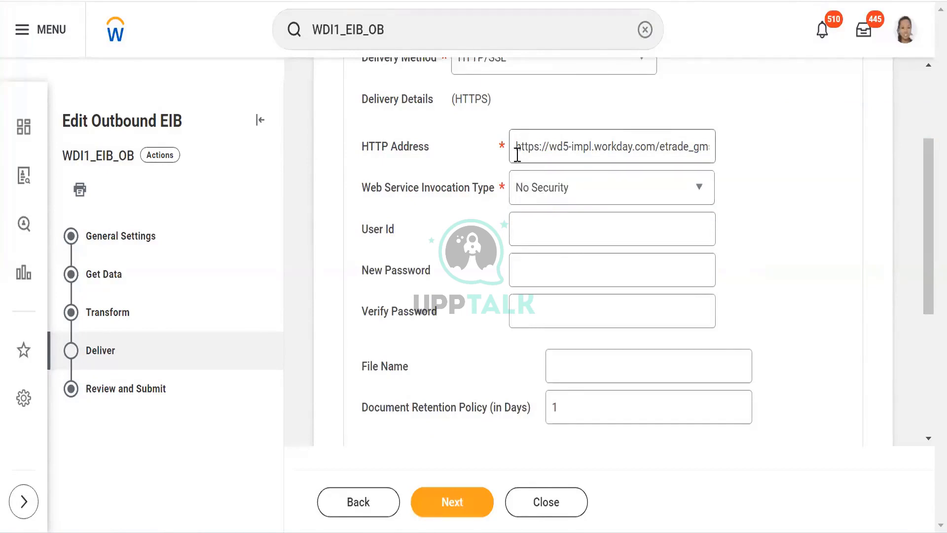
pyautogui.click(536, 152)
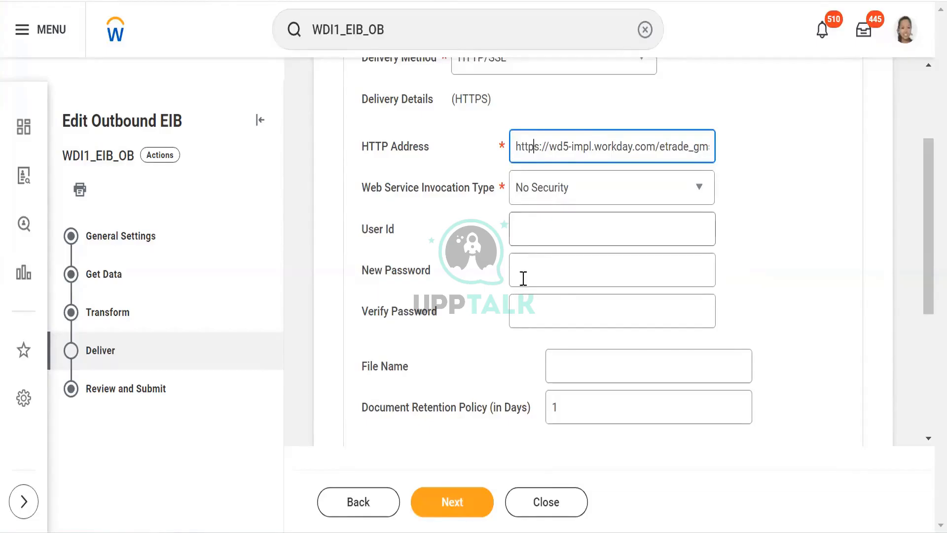
# Set the web service invocation type to OAuth 2.0 and inspect its token, refresh URL and client credential fields.
pyautogui.click(584, 201)
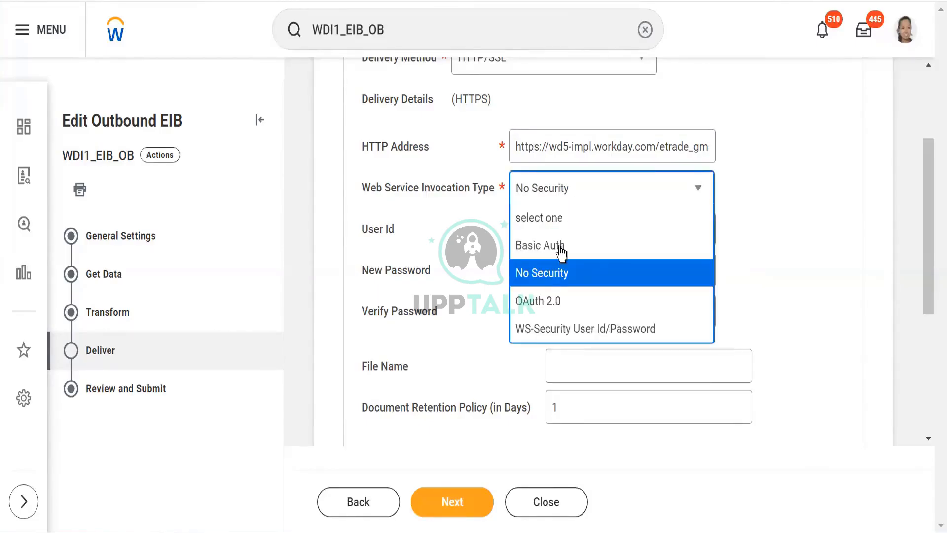
pyautogui.click(540, 309)
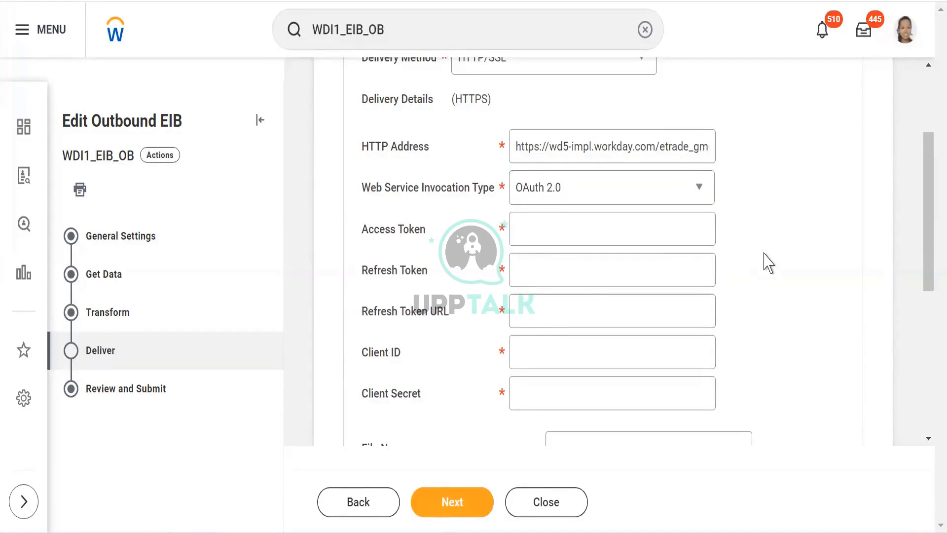
pyautogui.moveTo(932, 201); pyautogui.dragTo(927, 230)
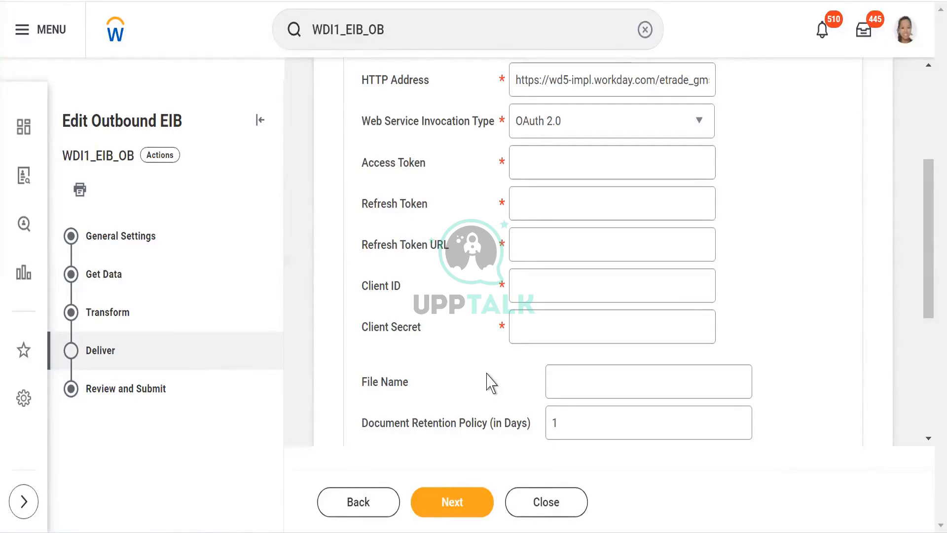
pyautogui.click(532, 246)
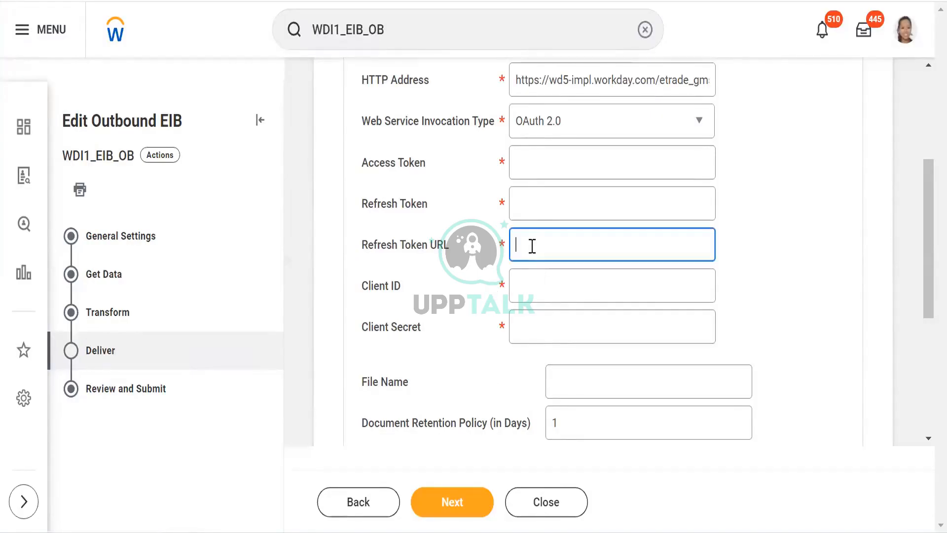
pyautogui.click(535, 282)
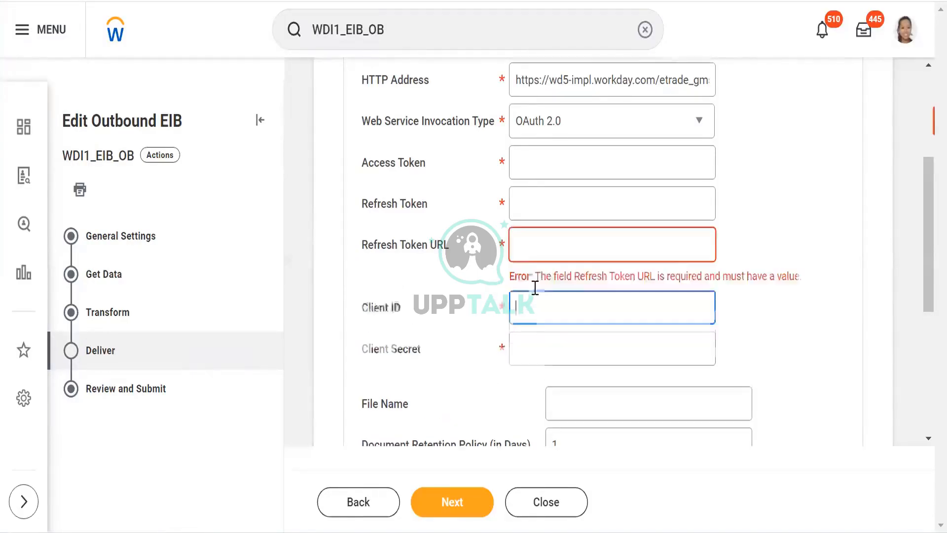
pyautogui.click(532, 344)
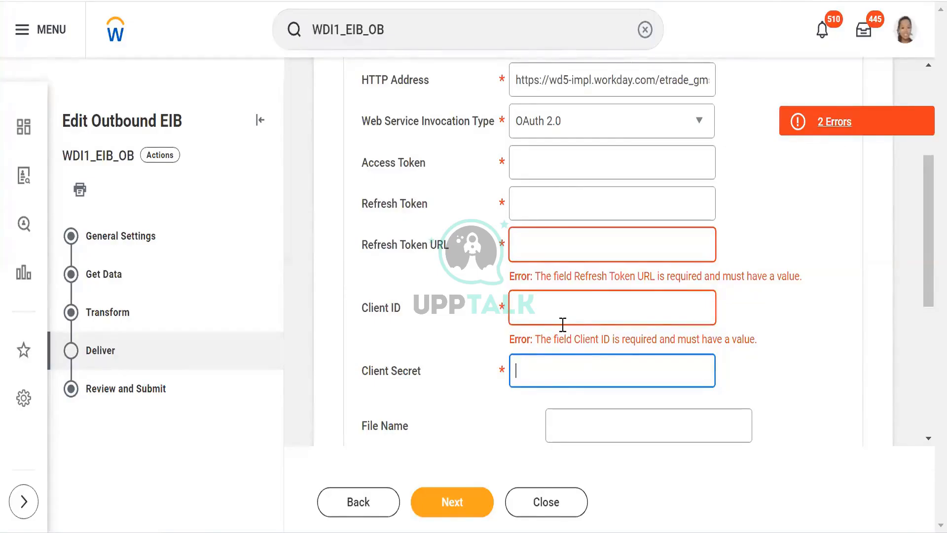
# Set the web service invocation type to WS-Security User Id/Password and inspect its credential fields.
pyautogui.click(586, 137)
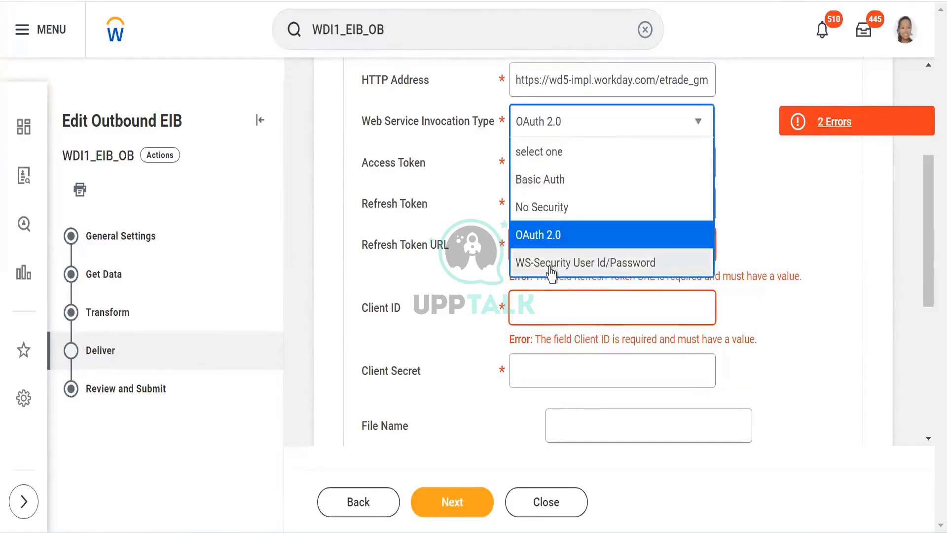
pyautogui.click(550, 268)
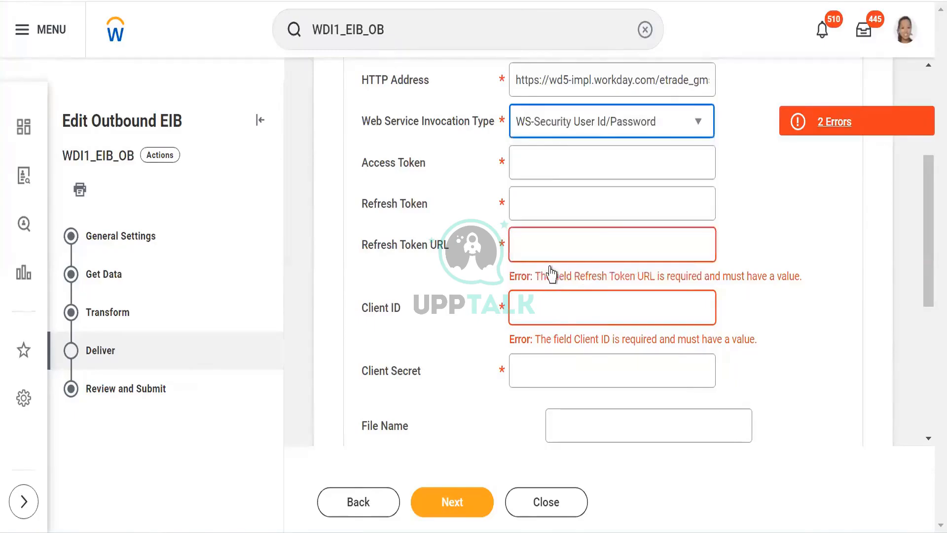
pyautogui.click(752, 179)
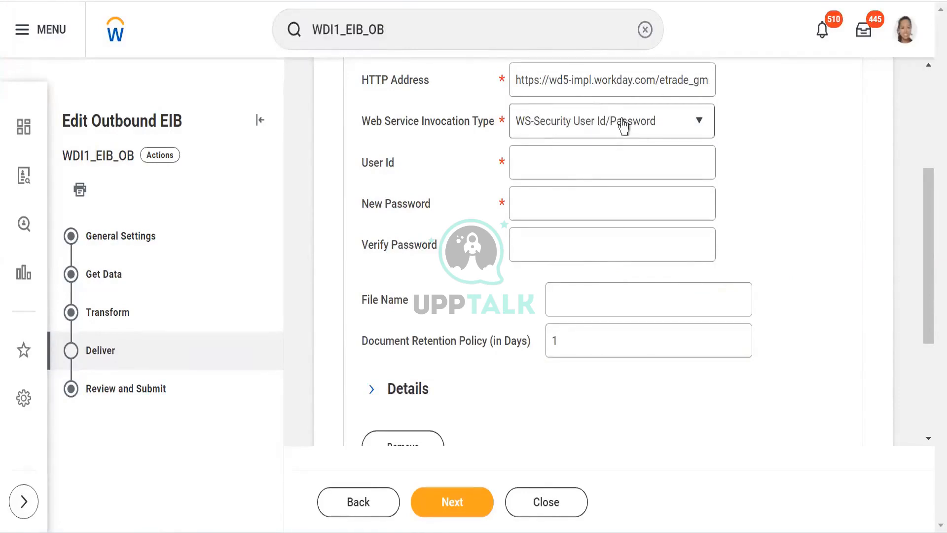
pyautogui.click(553, 164)
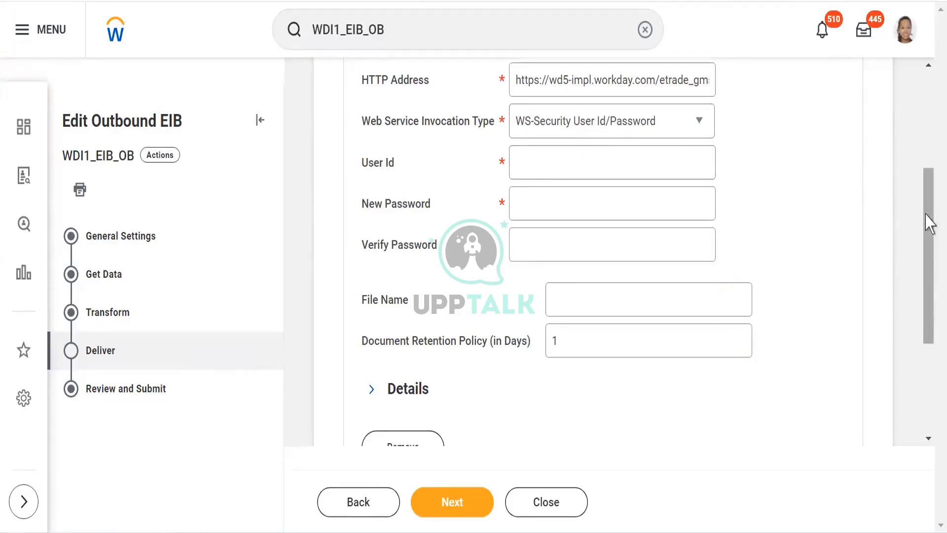
# Compare the OAuth 2.0 fields once more and return the invocation type to WS-Security User Id/Password.
pyautogui.moveTo(926, 212); pyautogui.dragTo(926, 188)
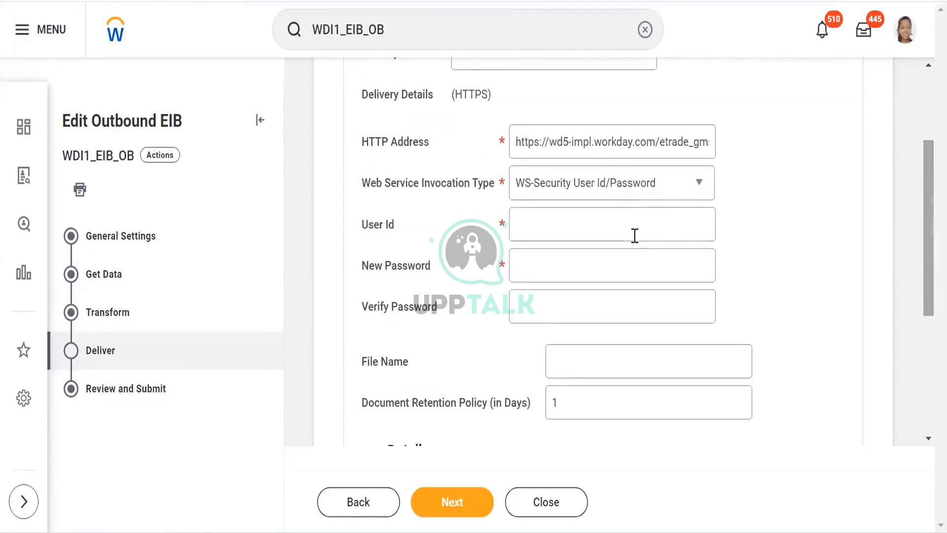
pyautogui.click(620, 195)
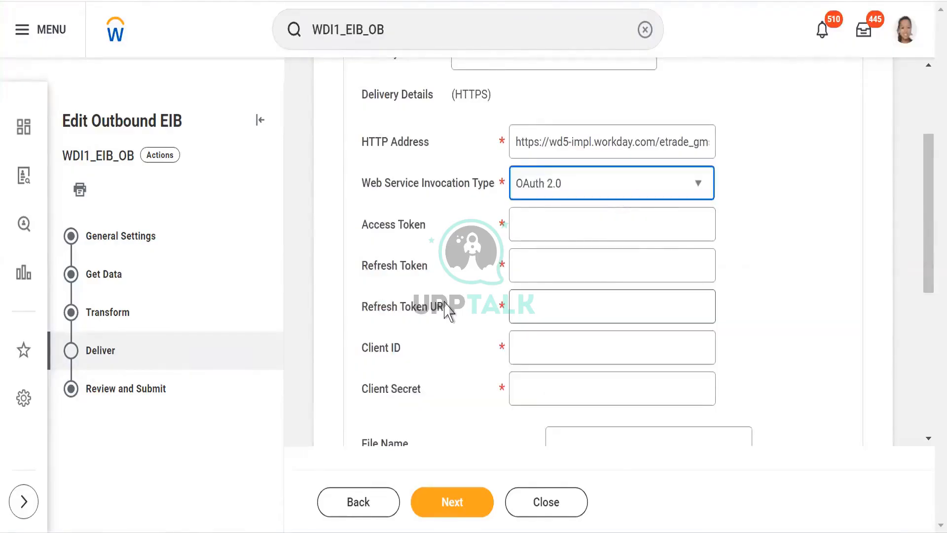
pyautogui.click(681, 185)
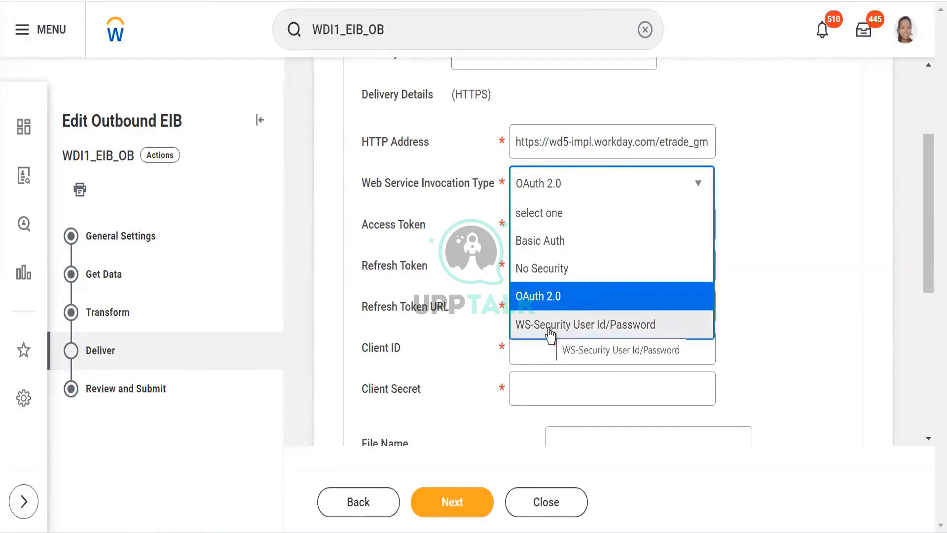
pyautogui.click(551, 335)
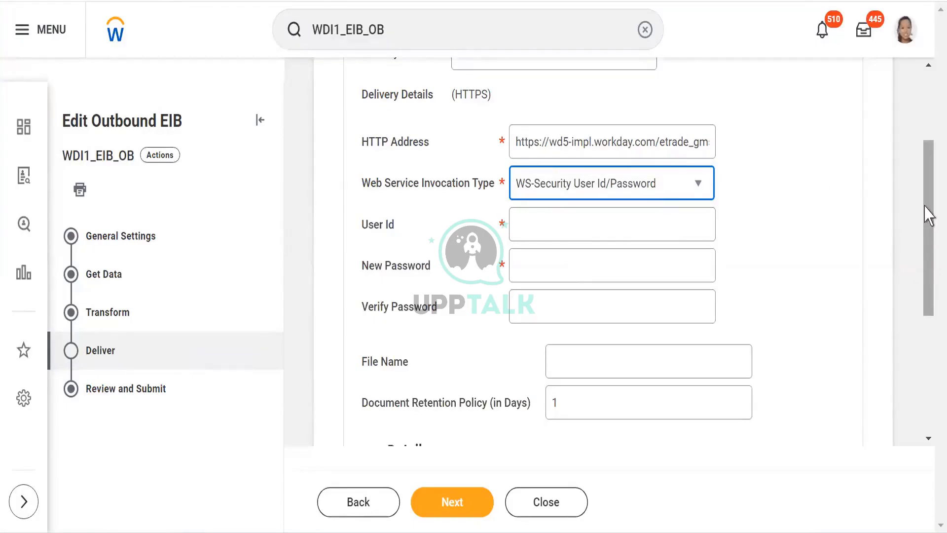
# Change the outbound EIB's delivery method to SFTP.
pyautogui.scroll(3, 926, 210)
pyautogui.click(638, 189)
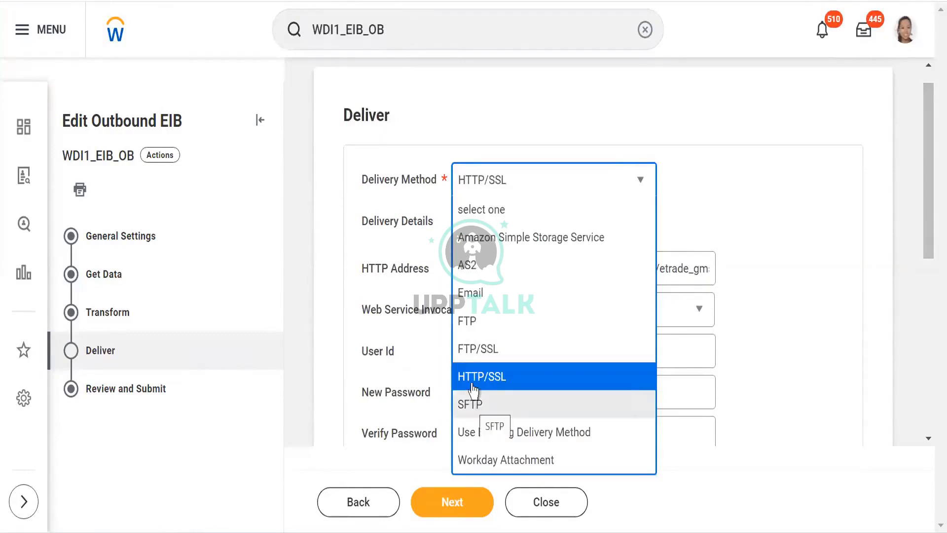
pyautogui.click(464, 414)
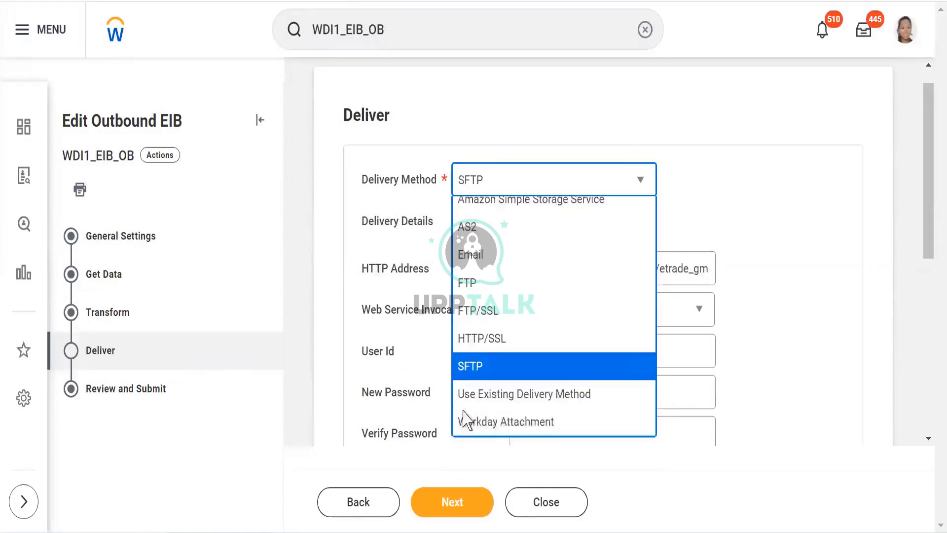
pyautogui.click(763, 250)
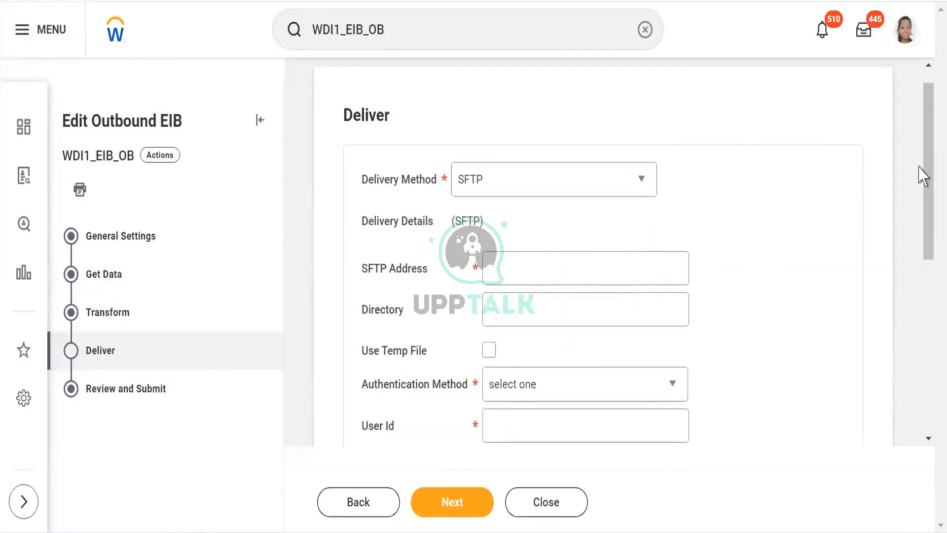
# Enter sftp:// as the SFTP address and check the required address format.
pyautogui.moveTo(927, 168); pyautogui.dragTo(921, 187)
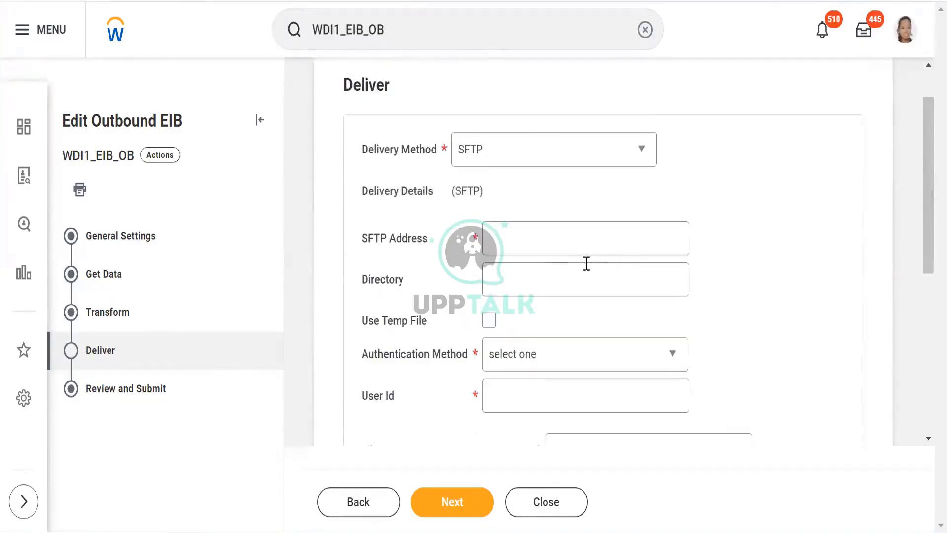
pyautogui.click(533, 246)
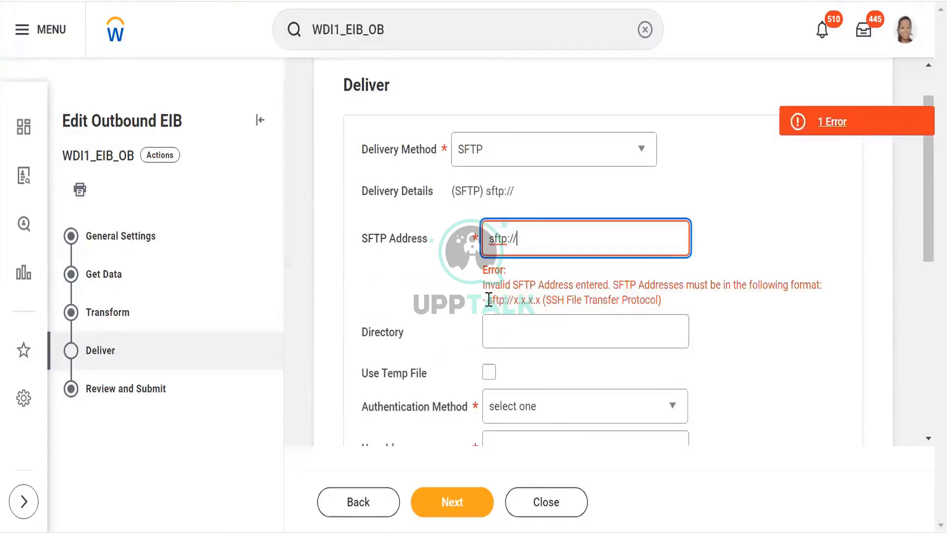
pyautogui.moveTo(488, 300); pyautogui.dragTo(540, 300)
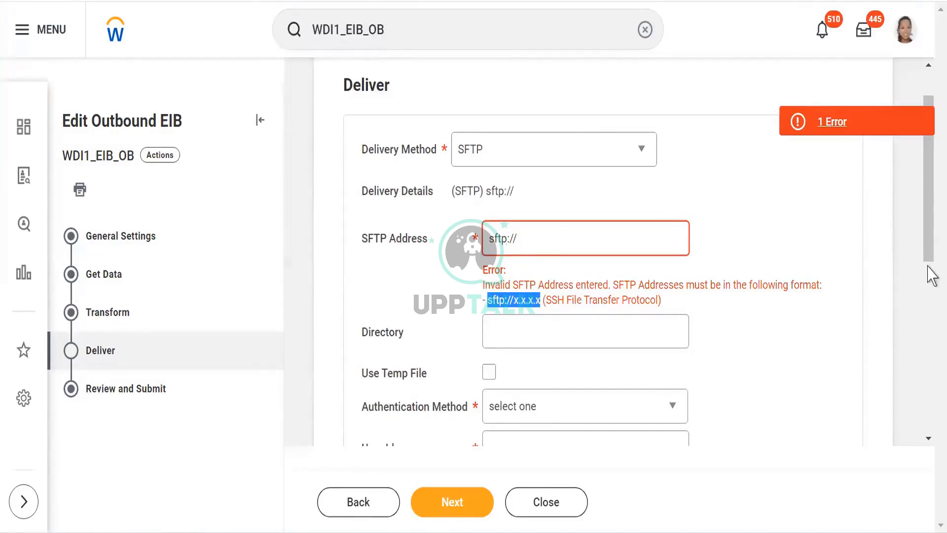
# Set the SFTP authentication method to Dual Authentication and check its User Id and New Password fields.
pyautogui.moveTo(931, 243); pyautogui.dragTo(930, 320)
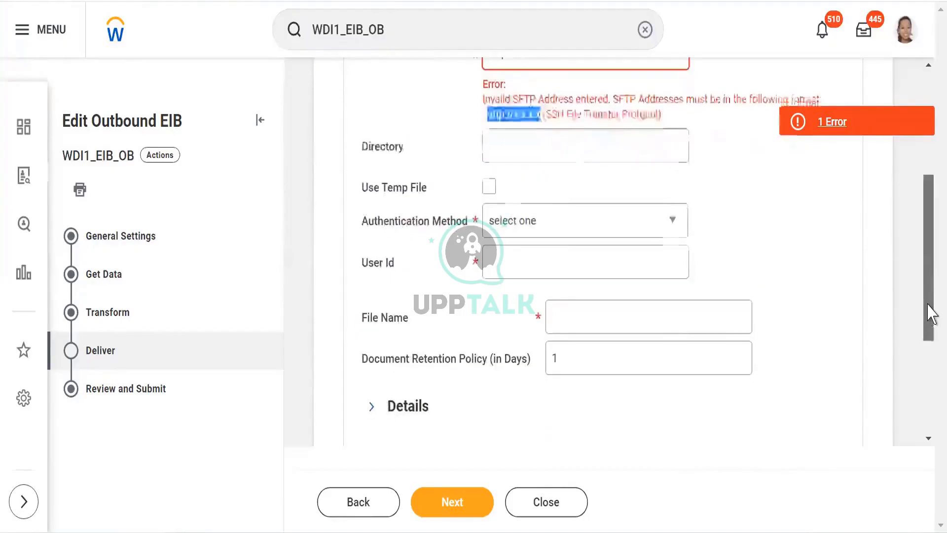
pyautogui.click(563, 227)
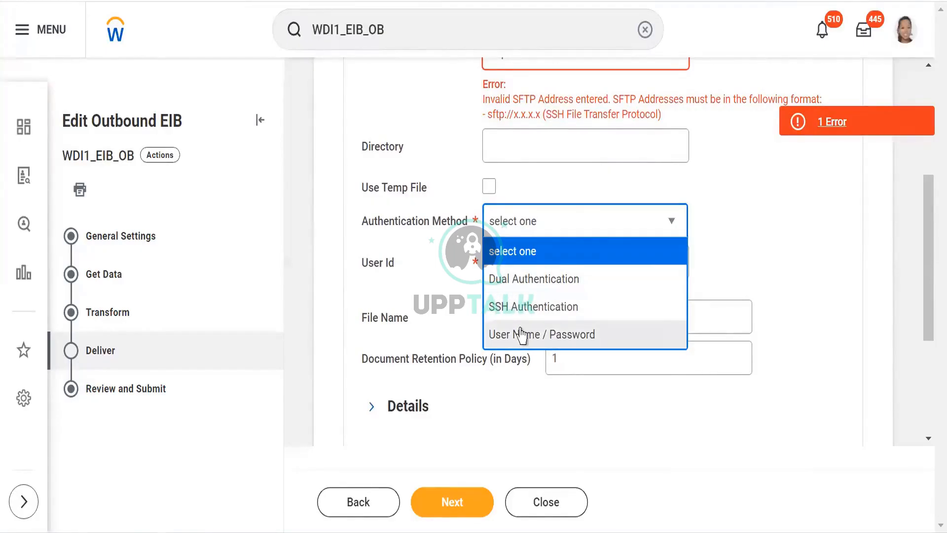
pyautogui.click(510, 284)
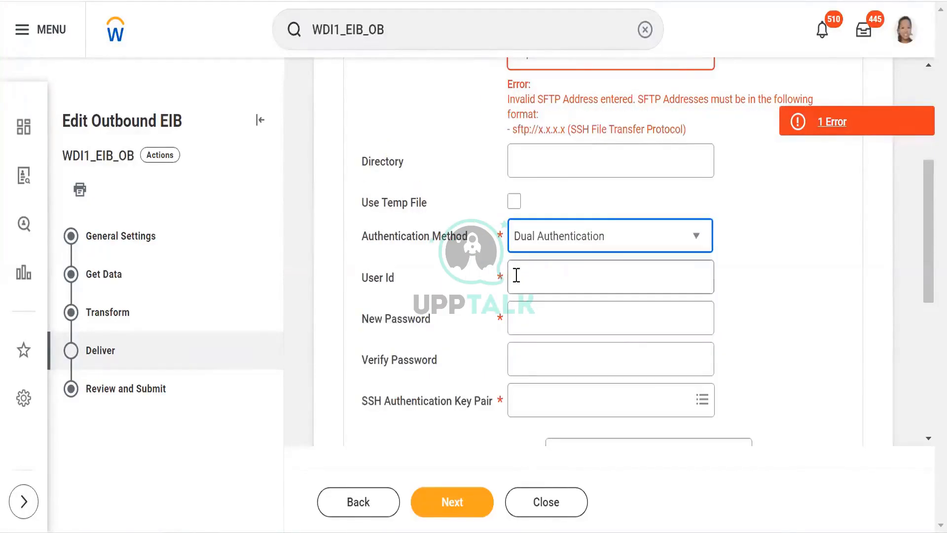
pyautogui.click(517, 275)
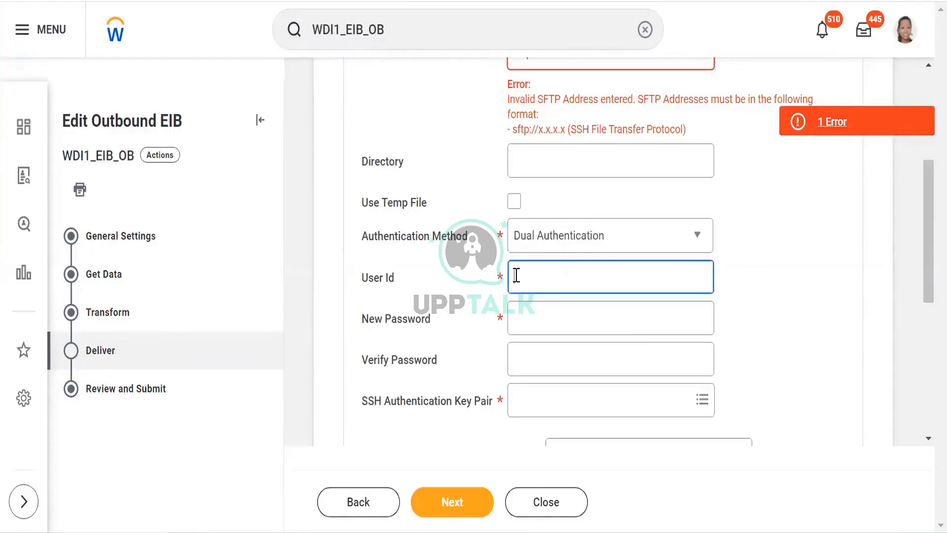
pyautogui.click(522, 309)
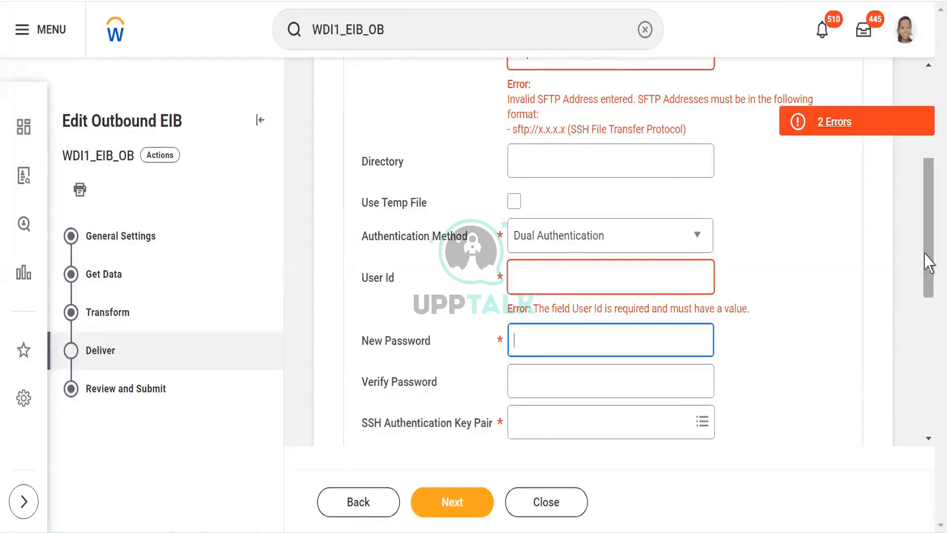
# Examine the key pairs offered for SSH authentication without selecting one.
pyautogui.moveTo(929, 261); pyautogui.dragTo(930, 328)
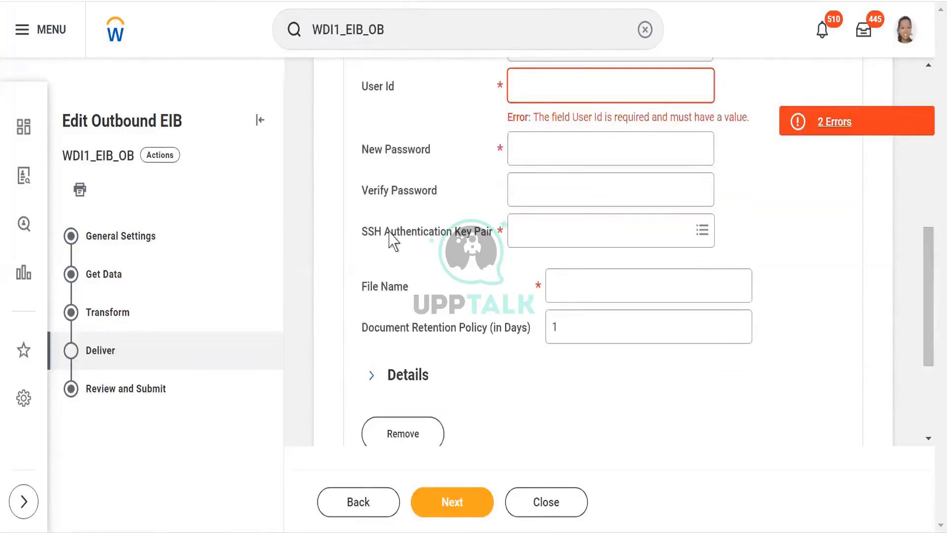
pyautogui.click(536, 235)
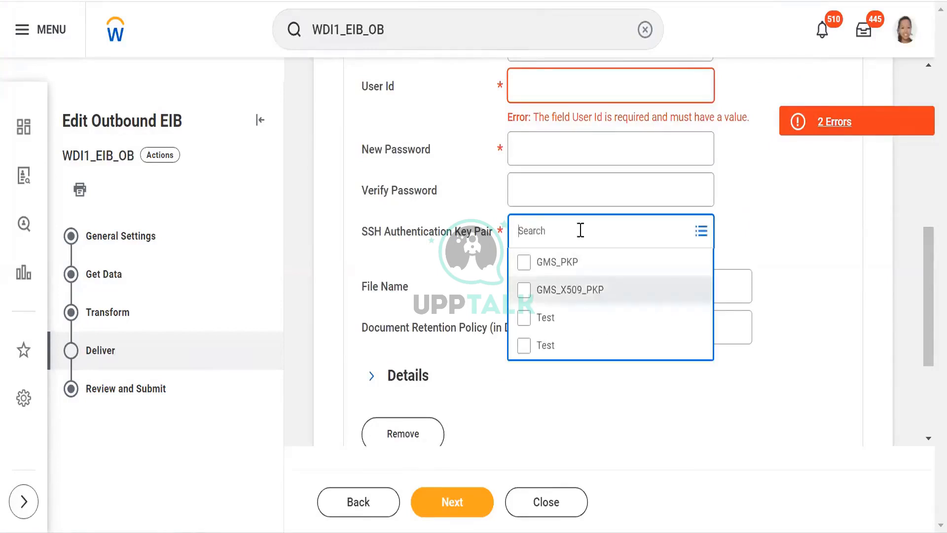
pyautogui.click(750, 231)
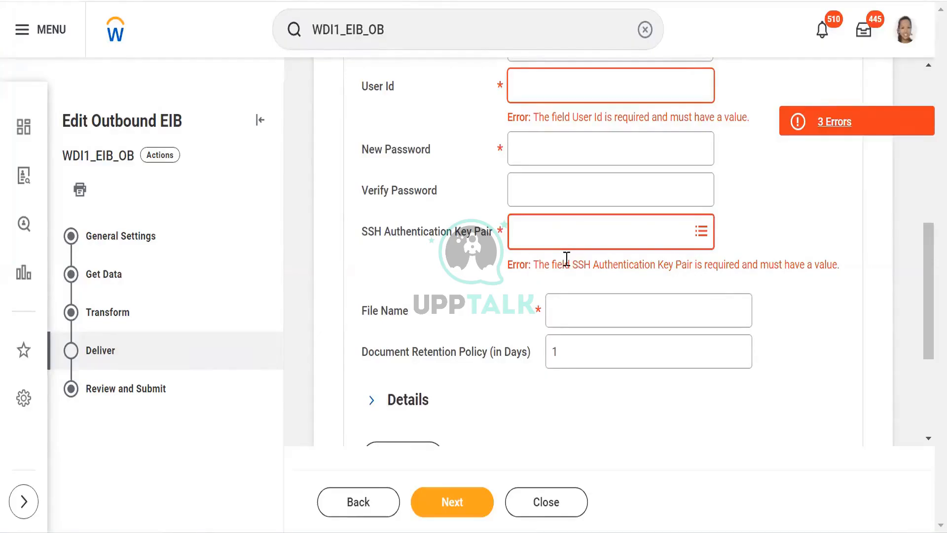
# Set the SFTP authentication method to SSH Authentication, check its required fields, and change it to User Name / Password.
pyautogui.moveTo(566, 259); pyautogui.dragTo(691, 267)
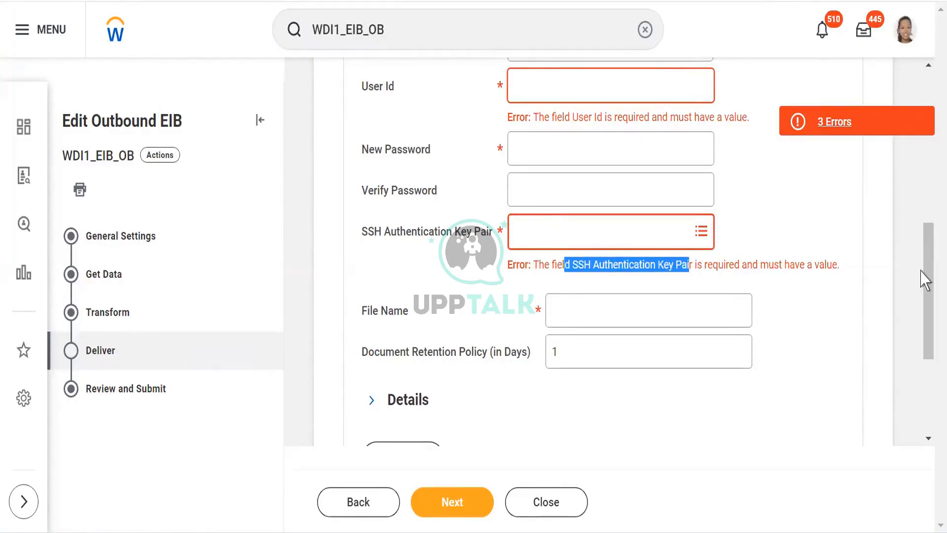
pyautogui.moveTo(931, 290); pyautogui.dragTo(932, 251)
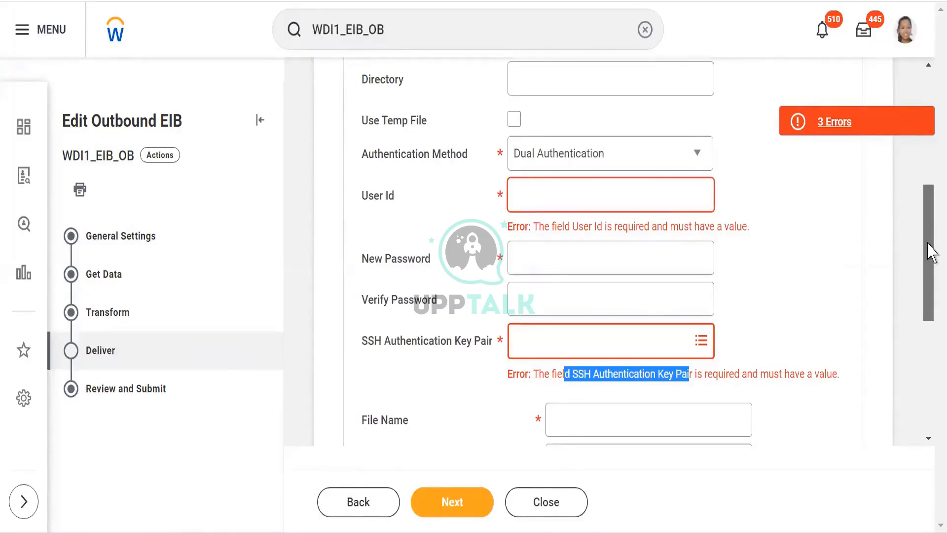
pyautogui.moveTo(928, 242); pyautogui.dragTo(928, 237)
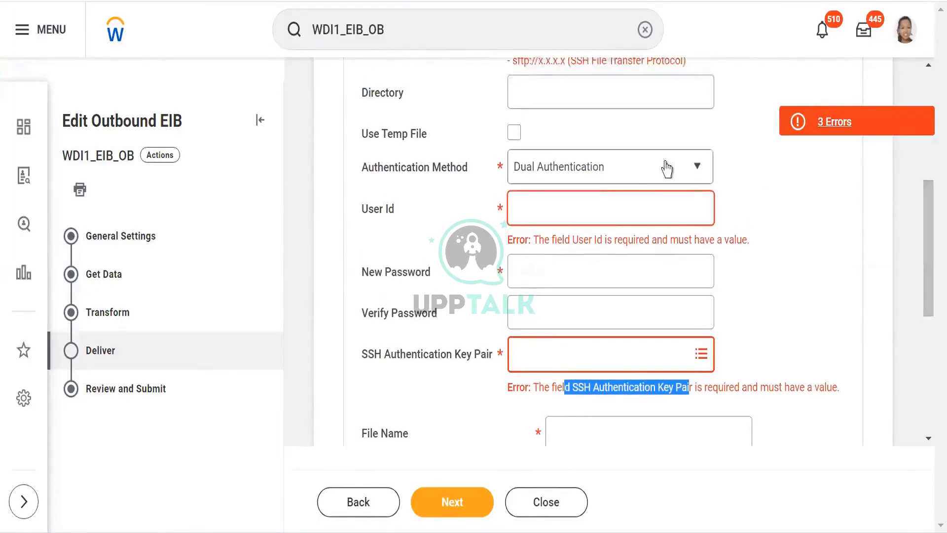
pyautogui.click(641, 182)
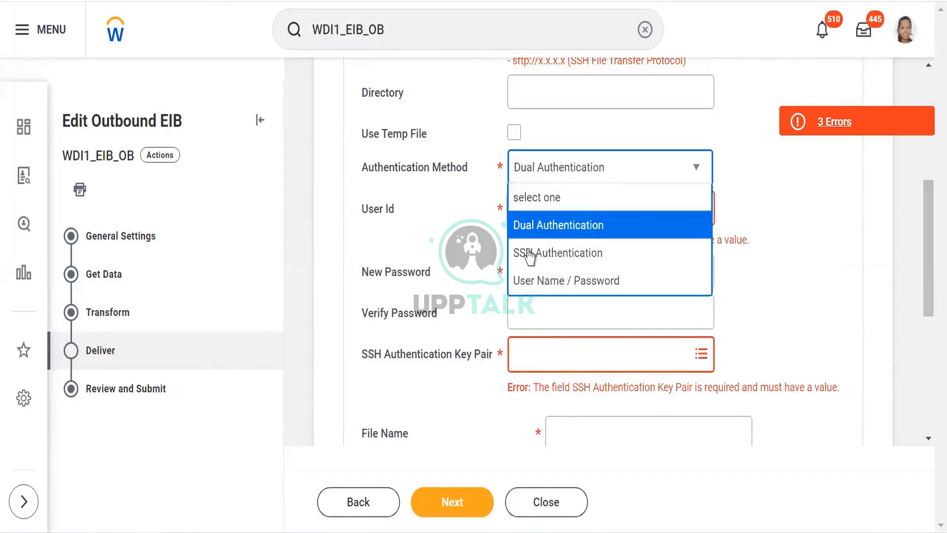
pyautogui.click(528, 254)
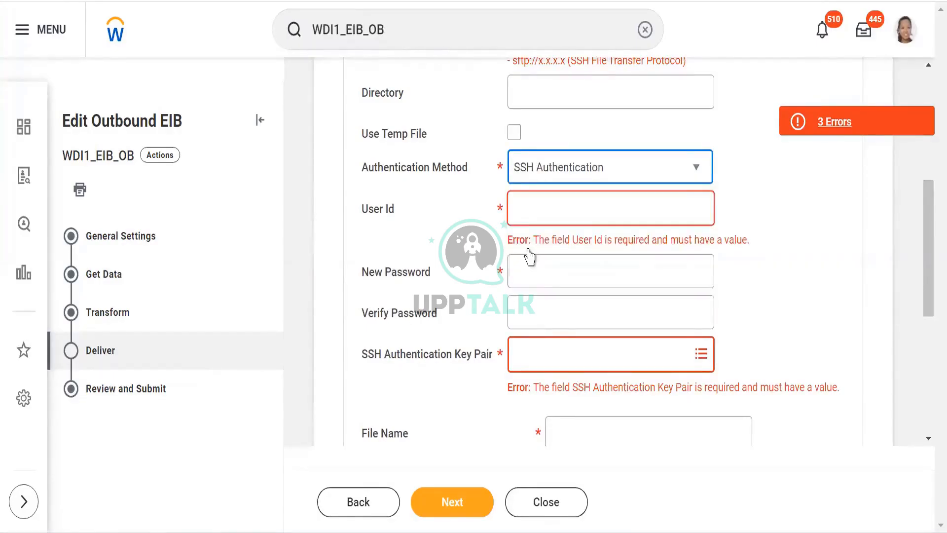
pyautogui.click(550, 206)
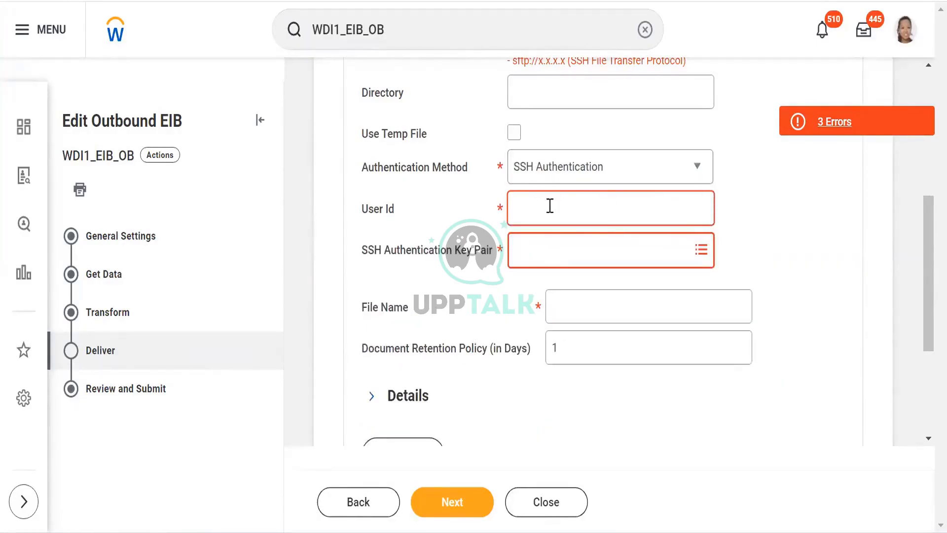
pyautogui.click(535, 204)
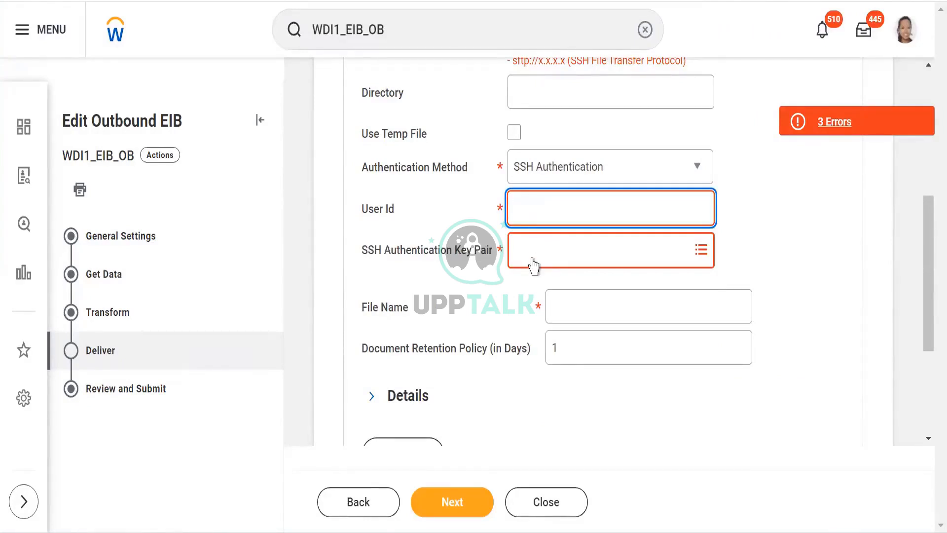
pyautogui.click(599, 167)
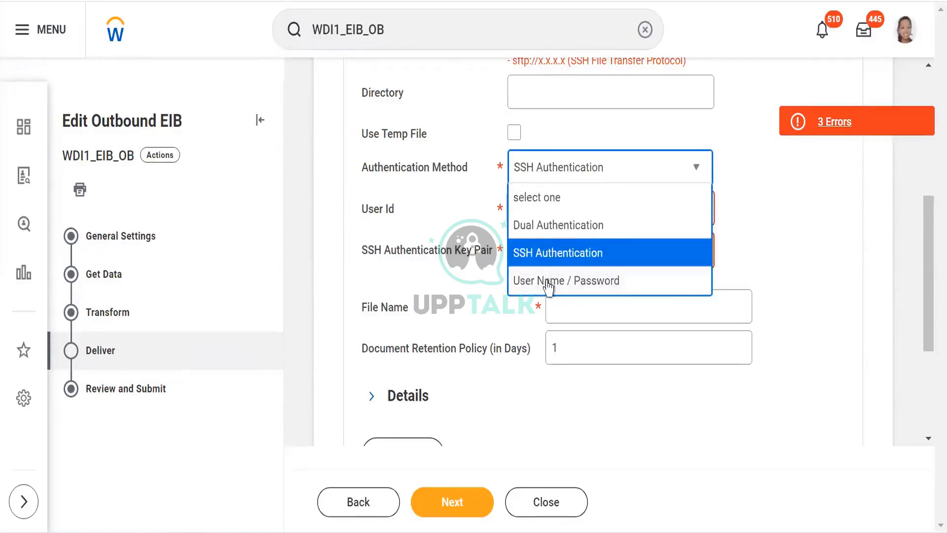
pyautogui.click(548, 282)
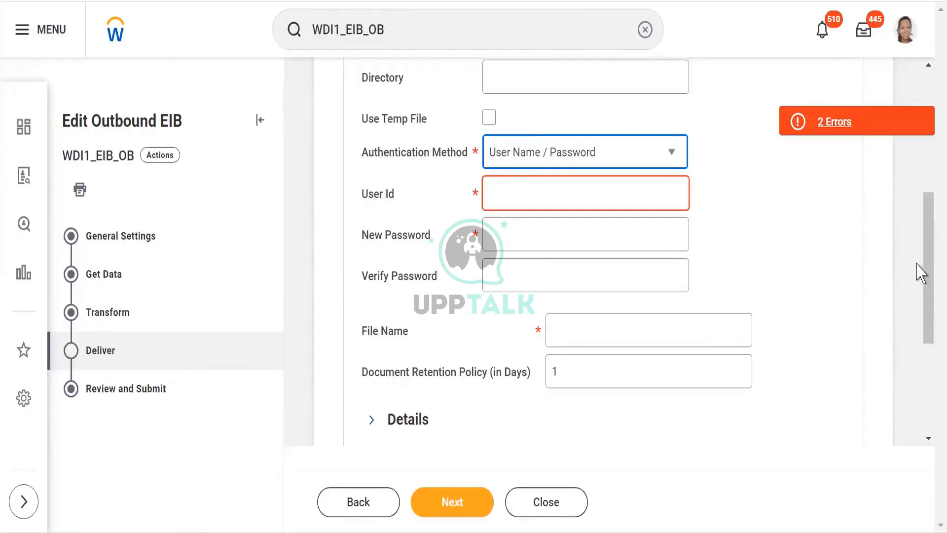
# Change the outbound EIB's delivery method to Use Existing Delivery Method and check the fields it requires.
pyautogui.moveTo(929, 276); pyautogui.dragTo(920, 180)
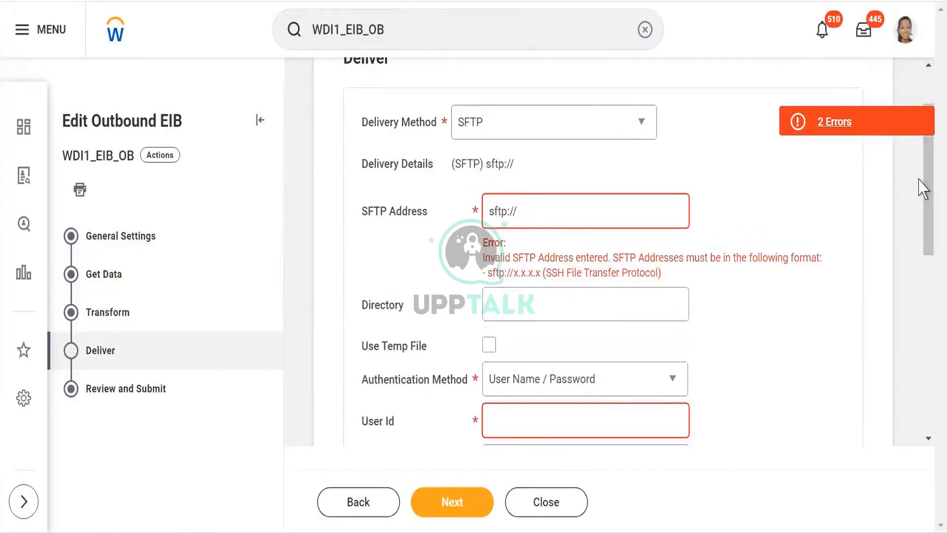
pyautogui.moveTo(930, 191); pyautogui.dragTo(925, 169)
pyautogui.click(604, 178)
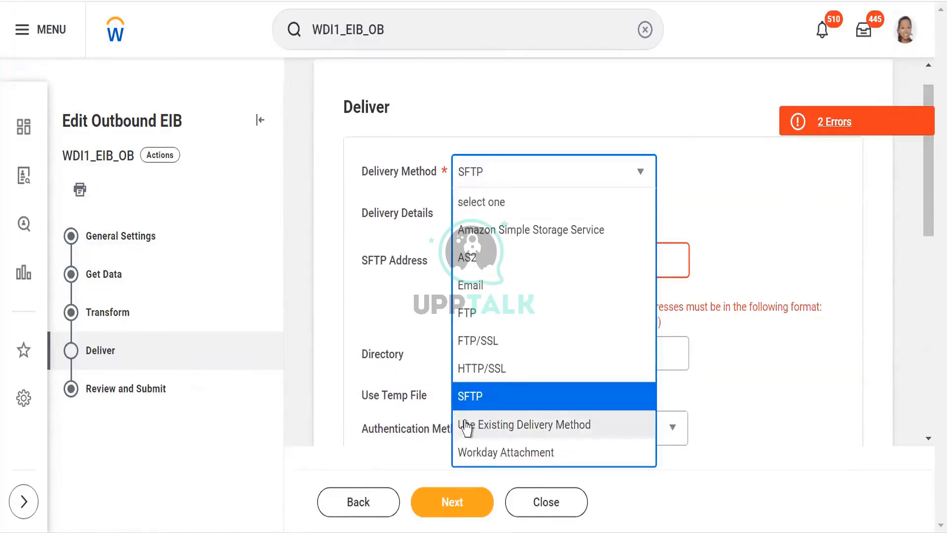
pyautogui.click(543, 425)
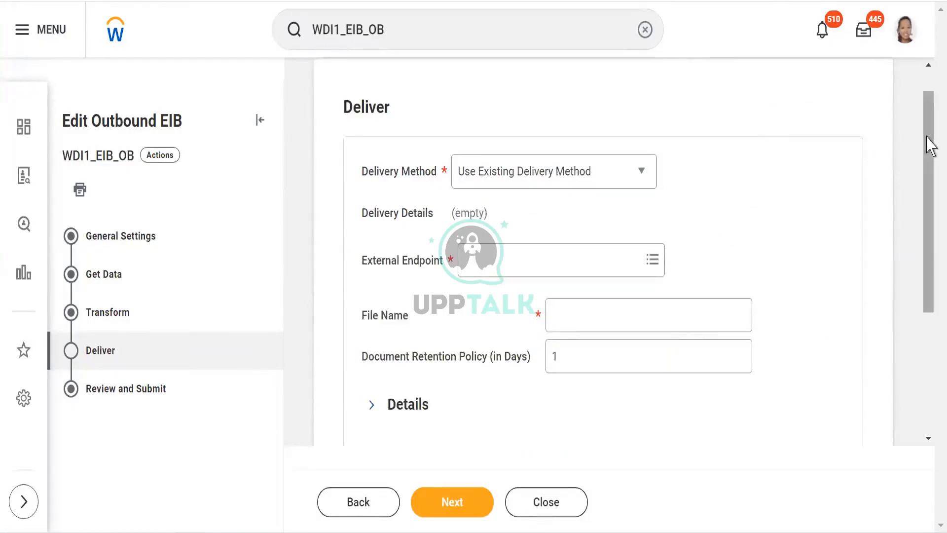
pyautogui.moveTo(930, 144); pyautogui.dragTo(930, 183)
pyautogui.scroll(-1, 931, 192)
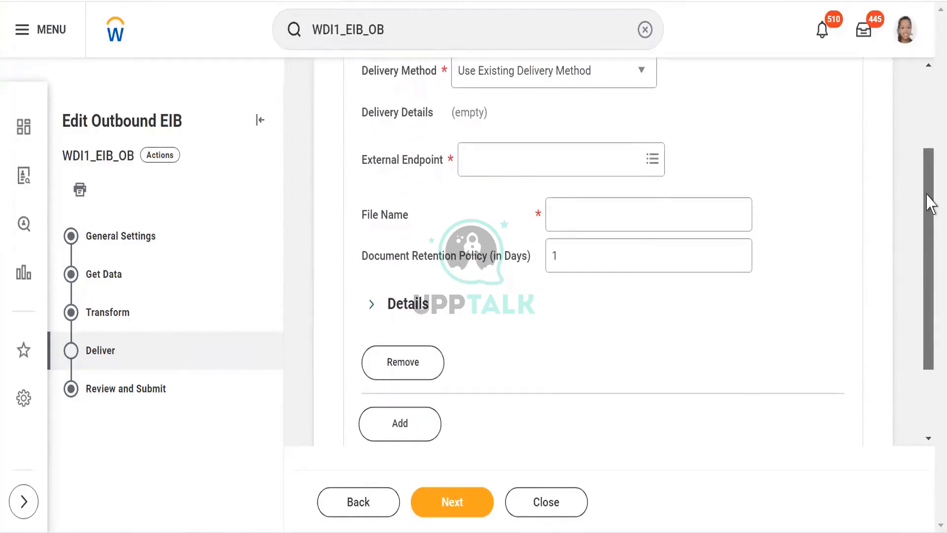
# Try (S3) 100TB (US East (N. Virginia)) from the Amazon Simple Storage Service Protocol as the external endpoint, and remove it.
pyautogui.click(490, 170)
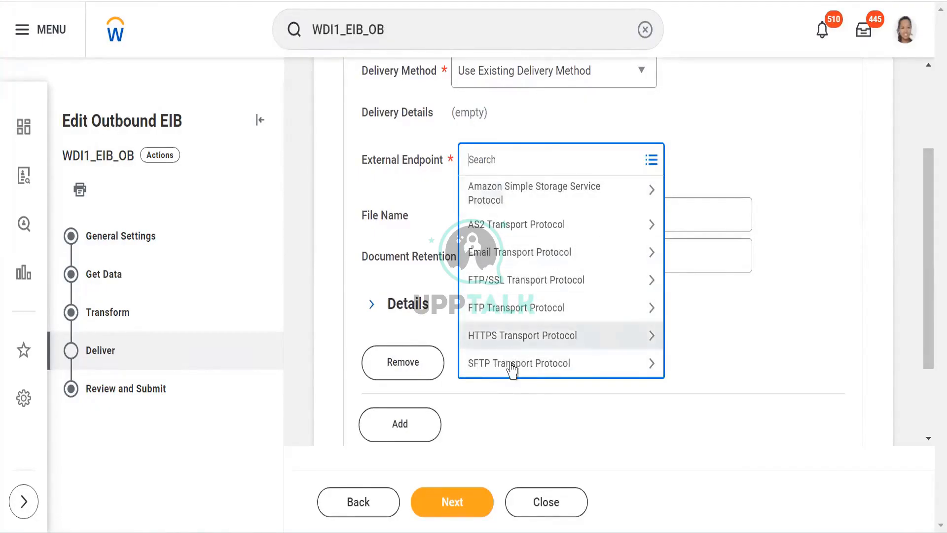
pyautogui.click(540, 188)
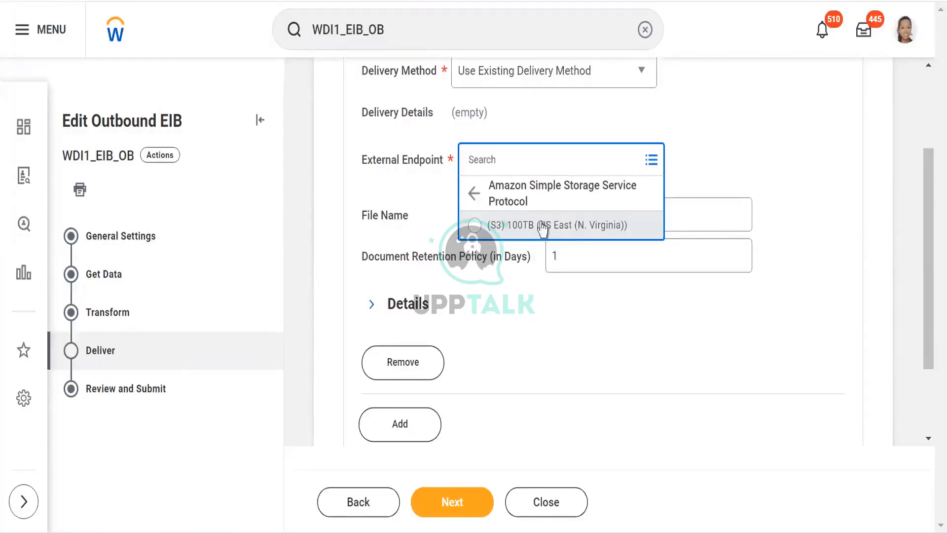
pyautogui.click(478, 227)
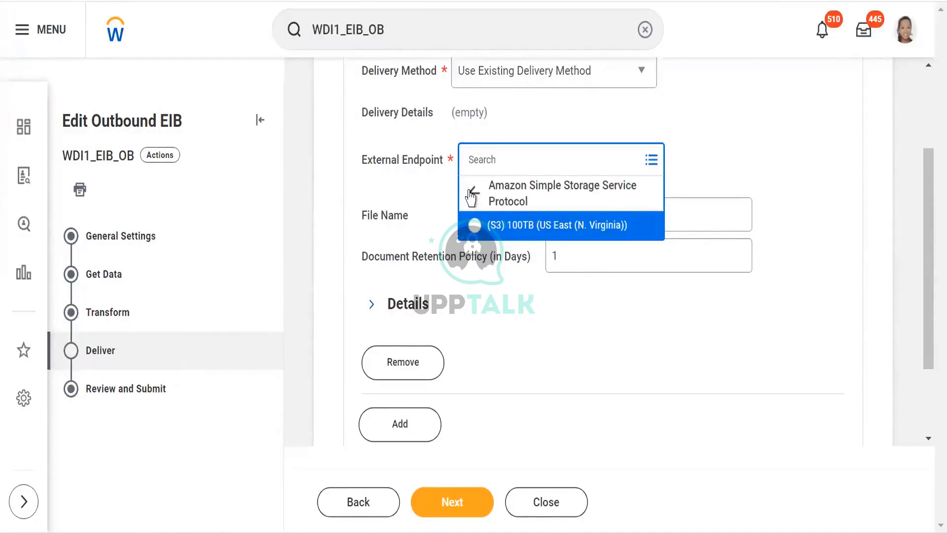
pyautogui.click(473, 230)
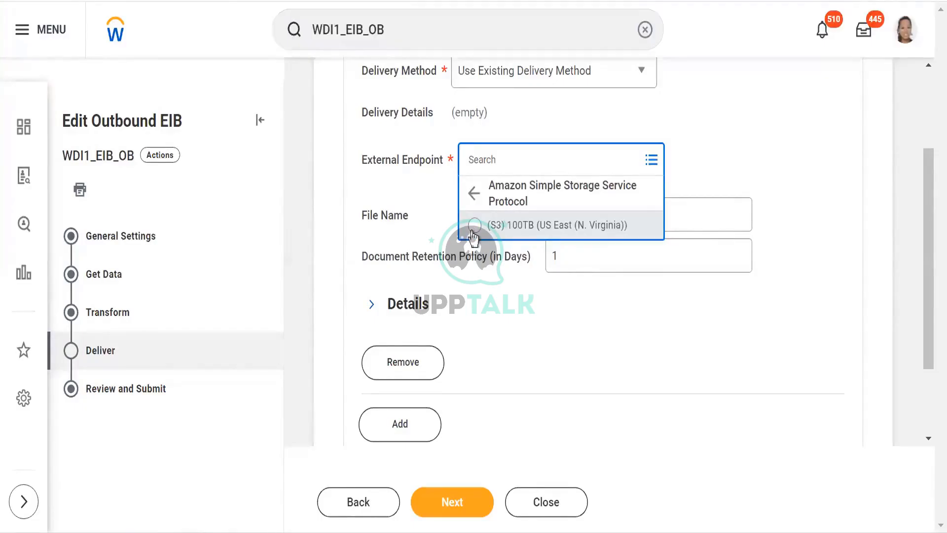
pyautogui.click(474, 231)
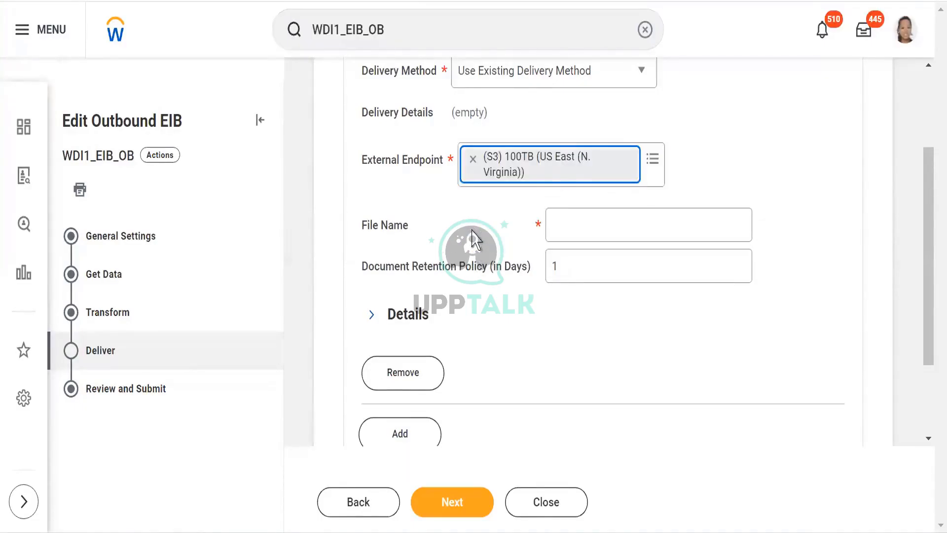
pyautogui.click(791, 155)
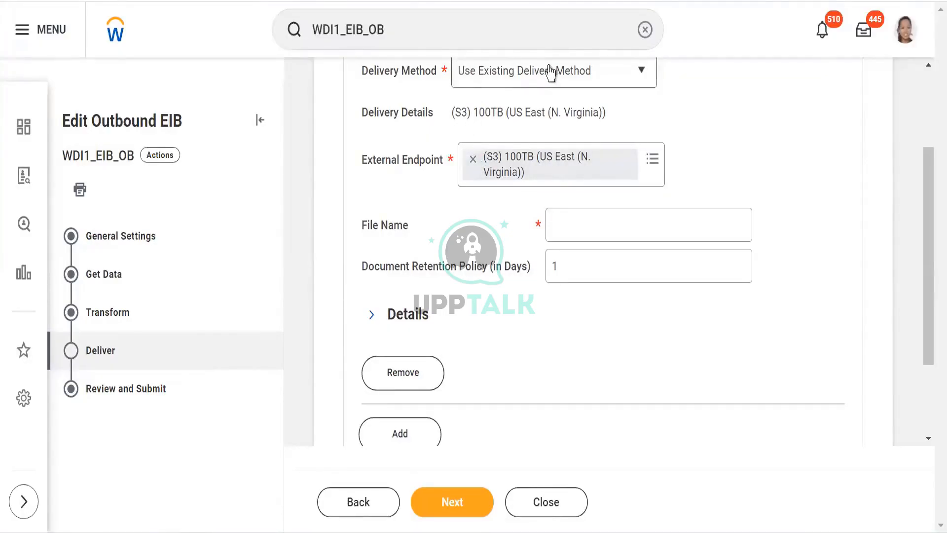
pyautogui.click(473, 161)
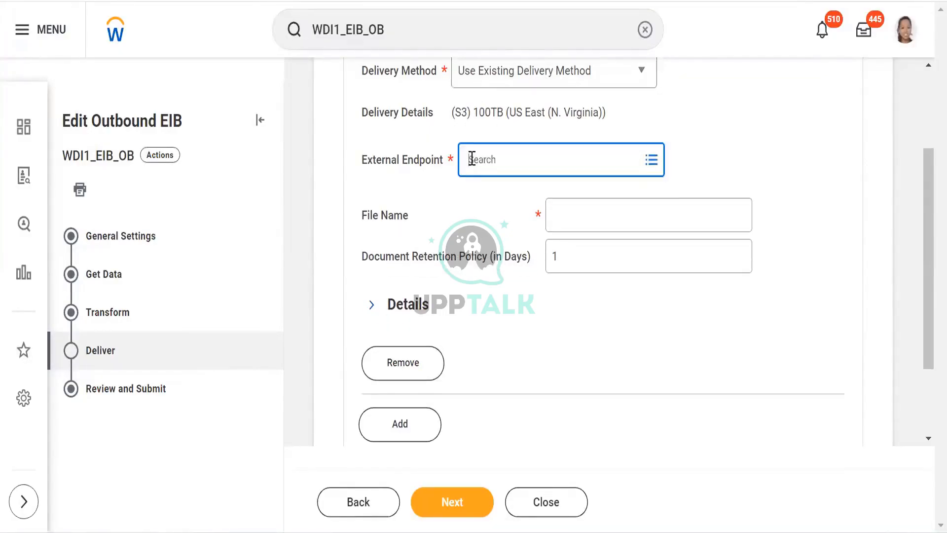
# Change the outbound EIB's delivery method to Workday Attachment.
pyautogui.click(639, 79)
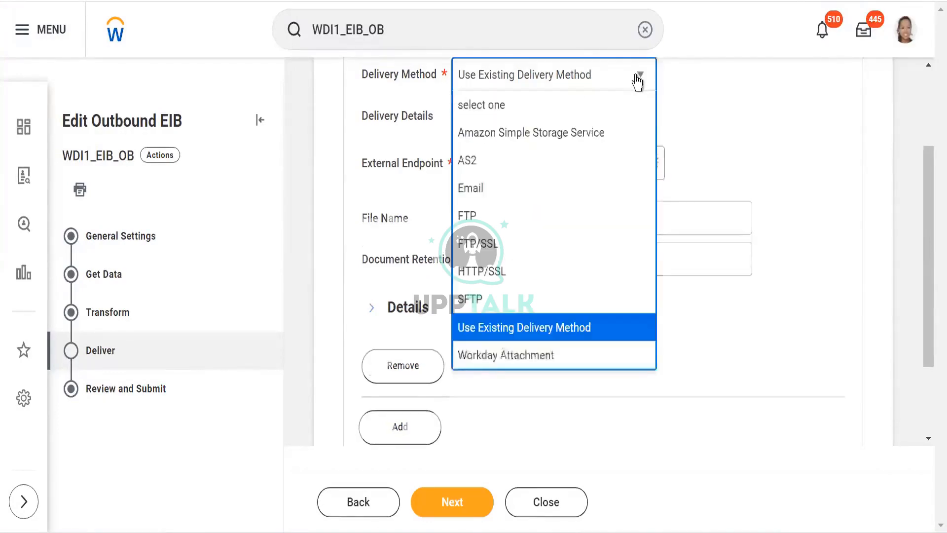
pyautogui.click(474, 359)
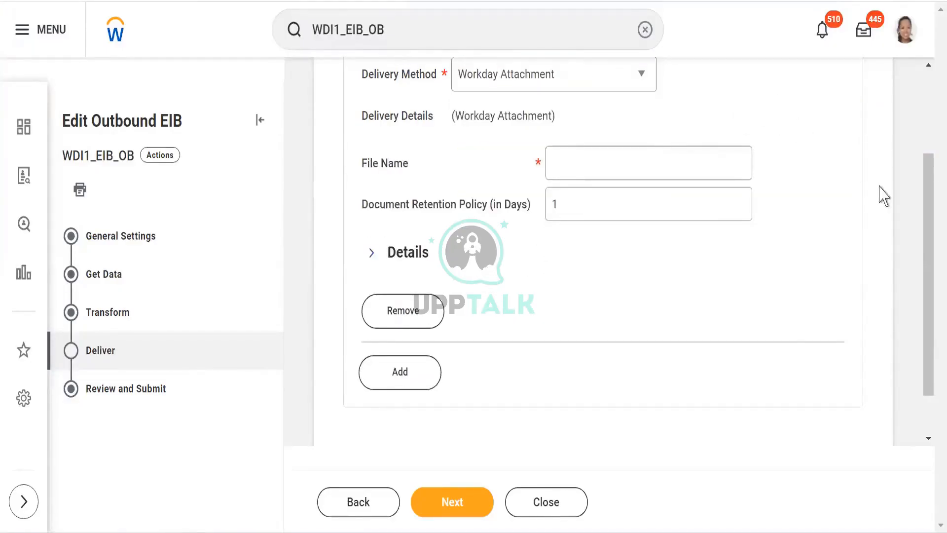
pyautogui.scroll(1, 927, 193)
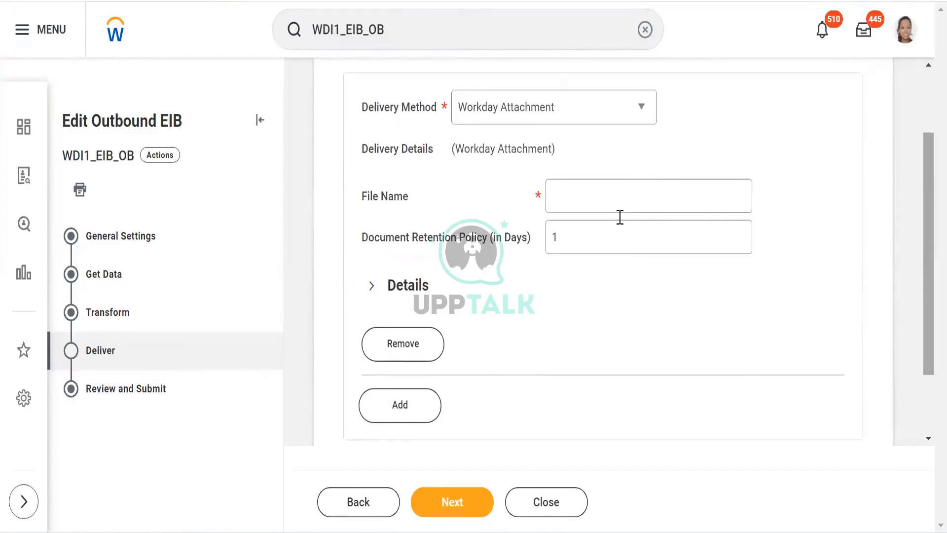
# Name the delivered output file result.csv.
pyautogui.click(581, 206)
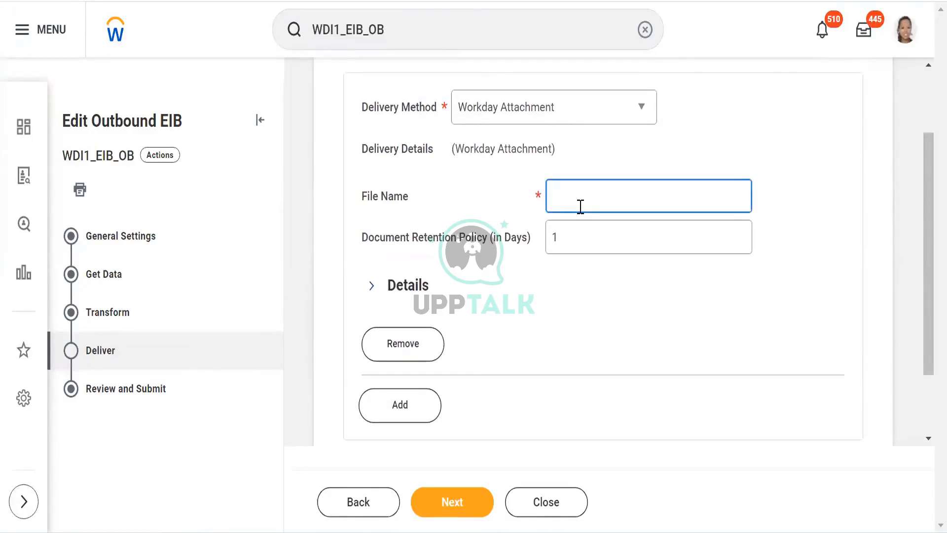
pyautogui.write('result.csv')
pyautogui.click(600, 313)
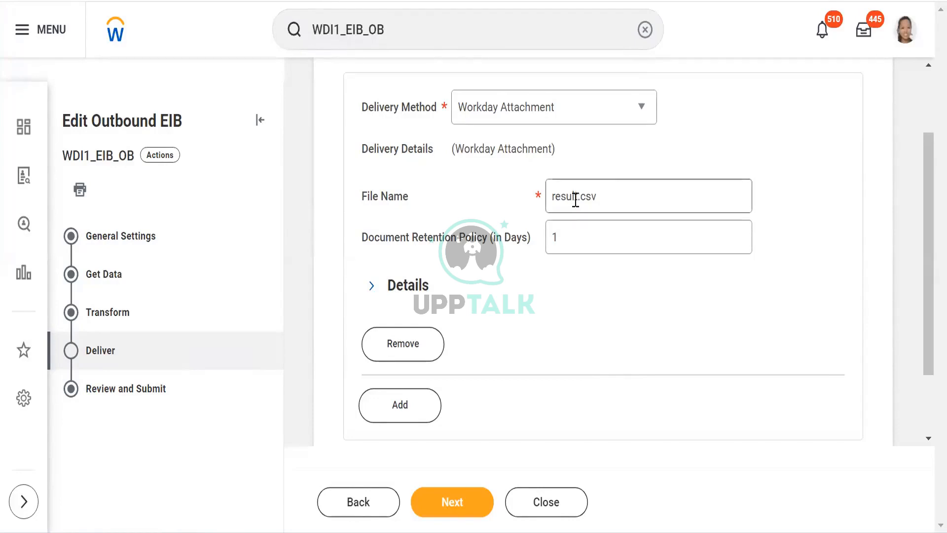
pyautogui.click(612, 194)
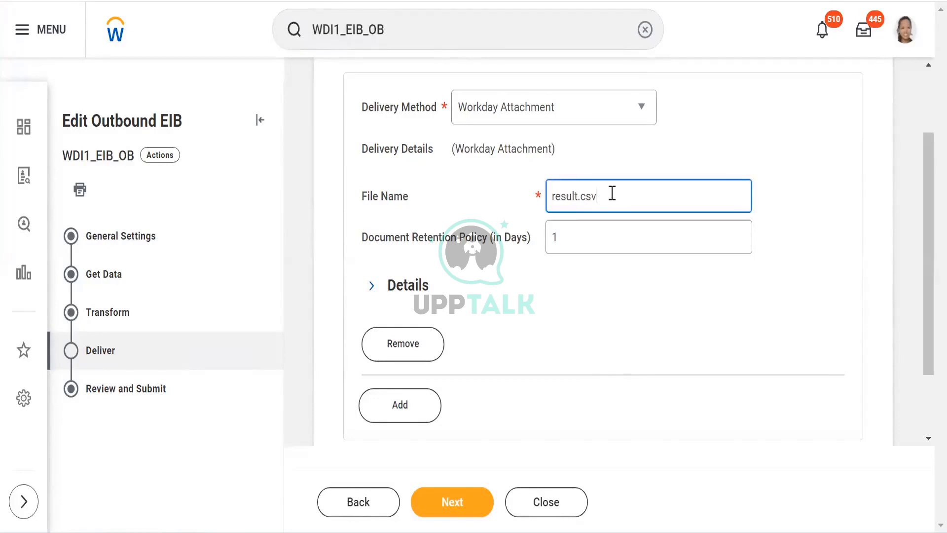
pyautogui.click(586, 319)
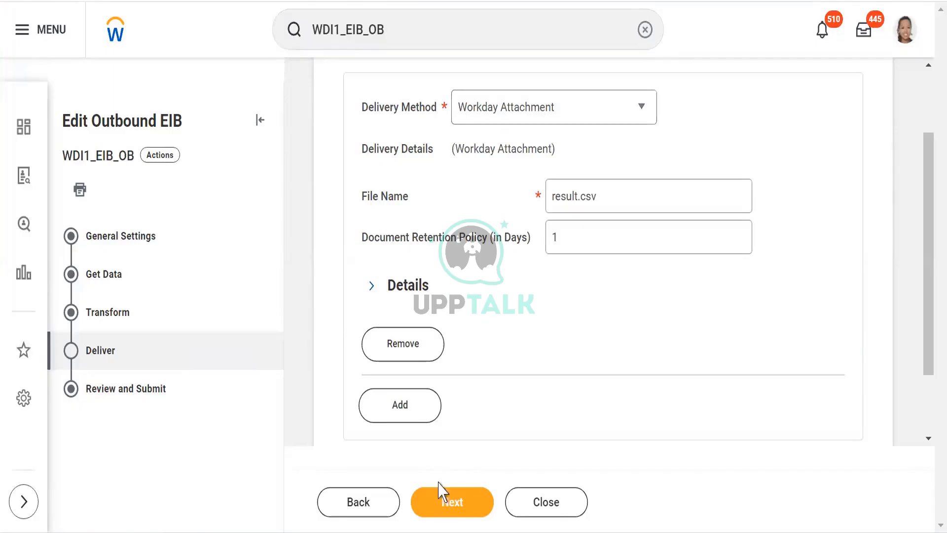
# Review the outbound EIB's general, data, transformation and delivery settings in the final summary and submit it.
pyautogui.click(441, 511)
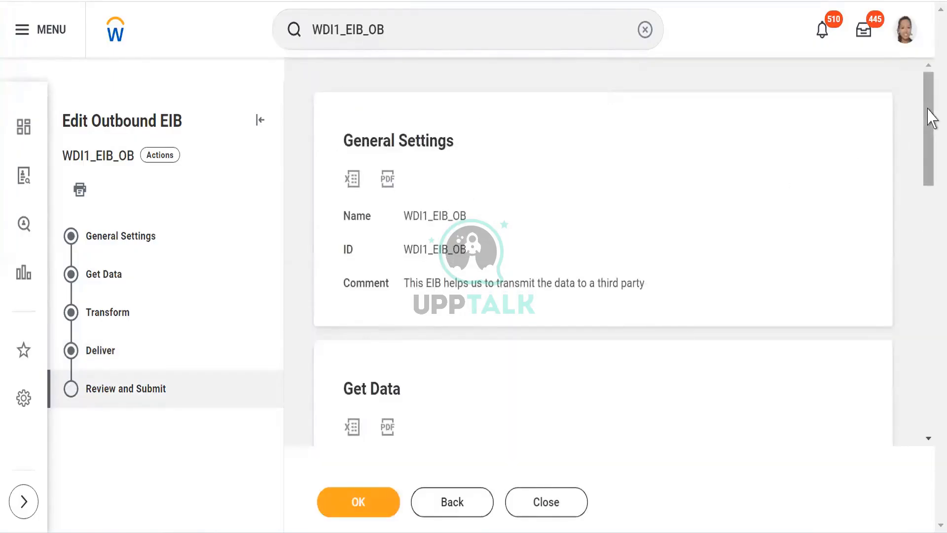
pyautogui.moveTo(928, 108); pyautogui.dragTo(906, 195)
pyautogui.scroll(-1, 907, 196)
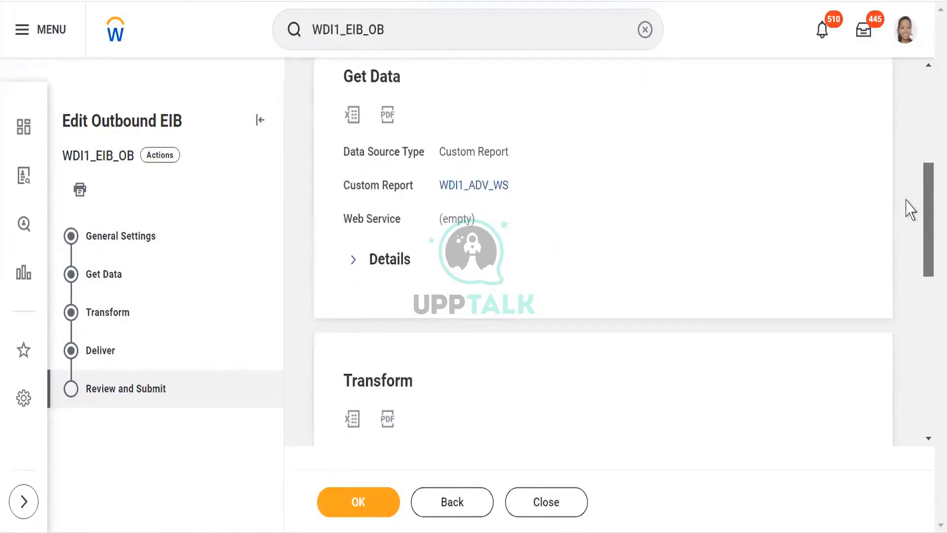
pyautogui.scroll(-2, 907, 211)
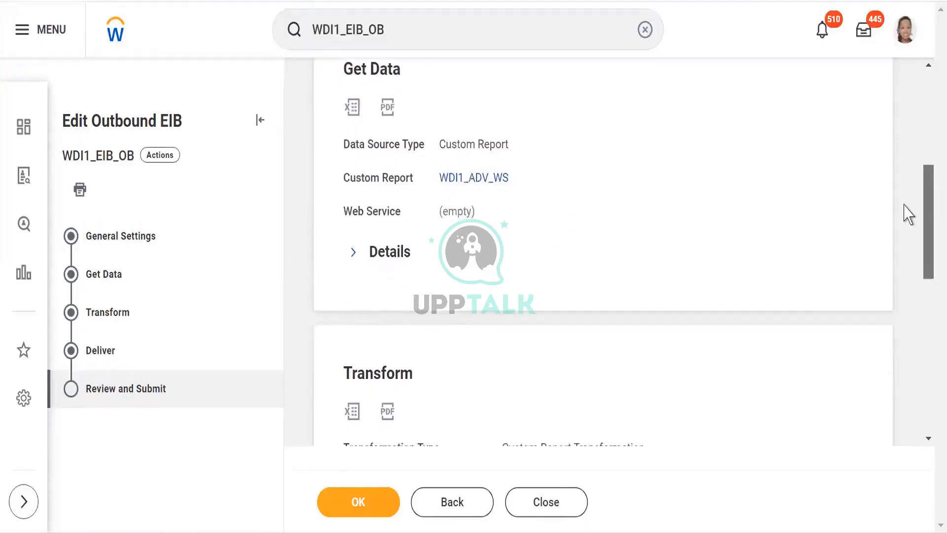
pyautogui.scroll(-4, 906, 264)
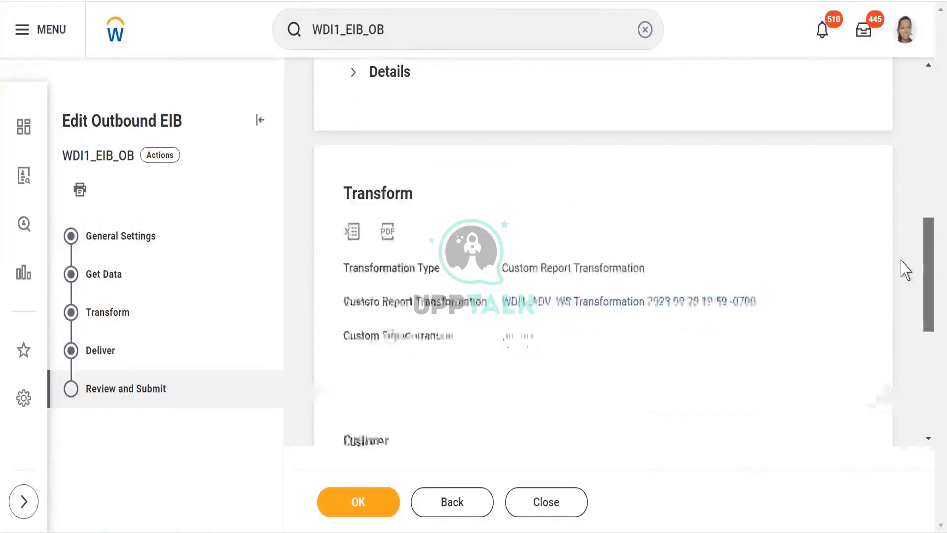
pyautogui.scroll(-1, 901, 294)
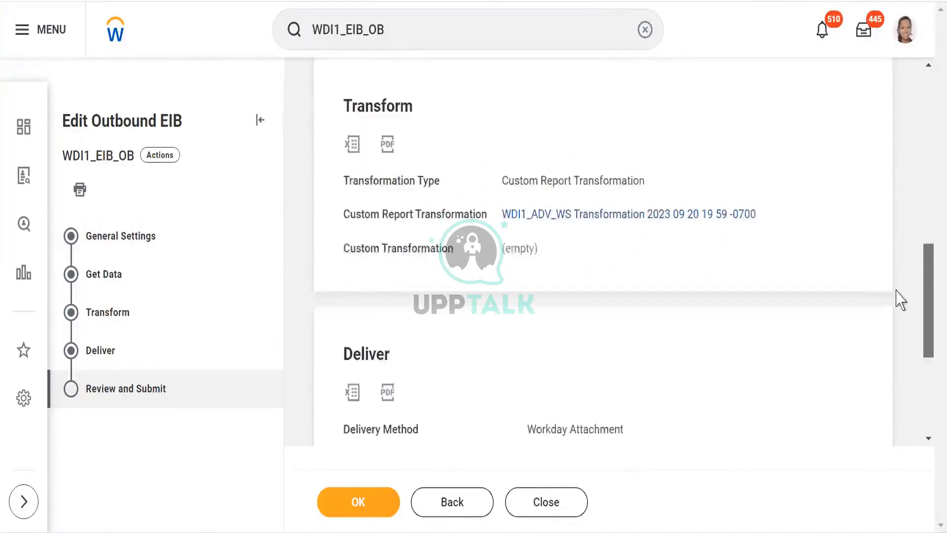
pyautogui.scroll(-5, 899, 299)
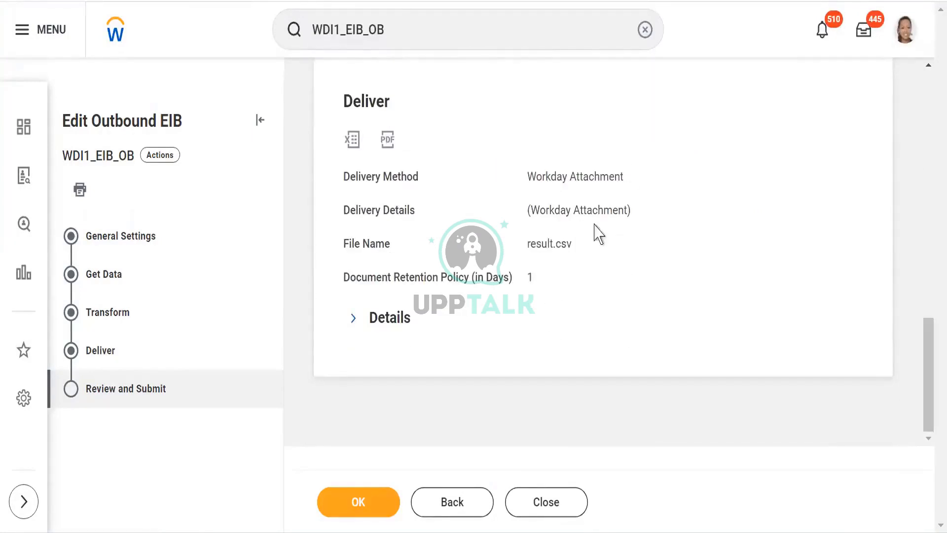
pyautogui.press('Up')
pyautogui.click(337, 508)
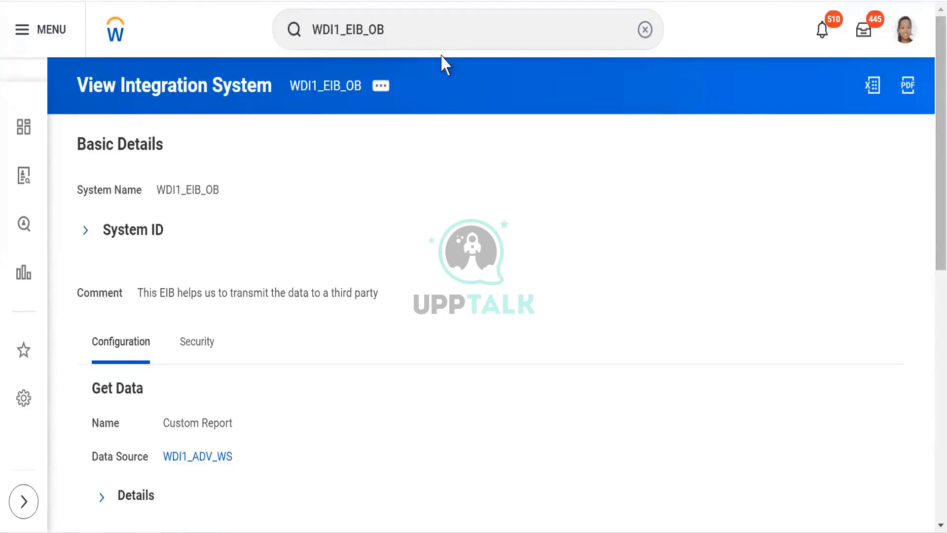
# Launch the WDI1_EIB_OB integration with run frequency Run Now, keeping the system defaults for file name and document retention policy.
pyautogui.click(645, 31)
pyautogui.click(393, 25)
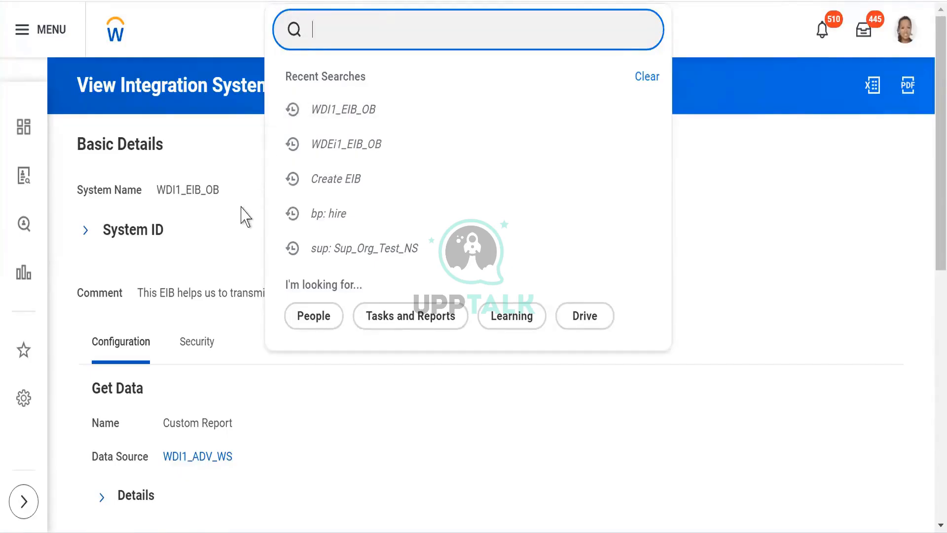
pyautogui.click(217, 124)
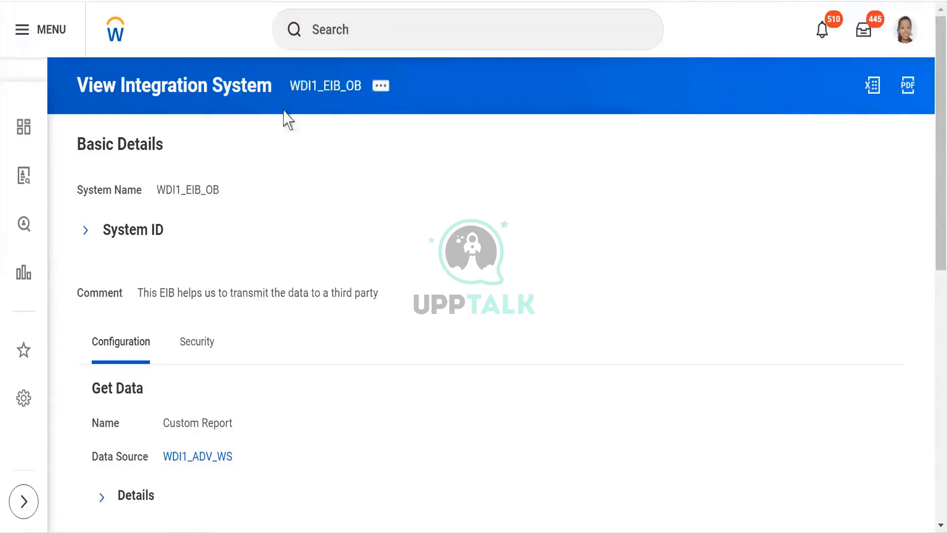
pyautogui.click(386, 92)
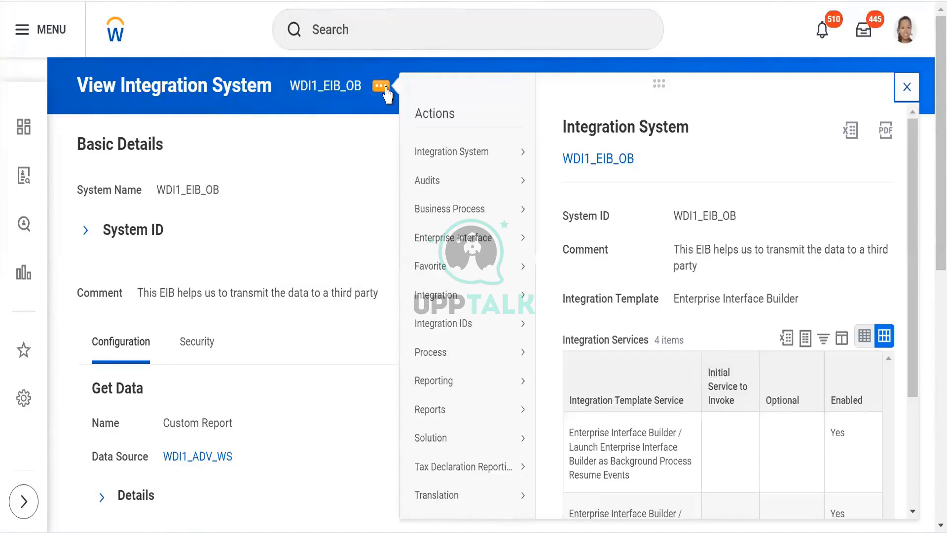
pyautogui.moveTo(435, 299)
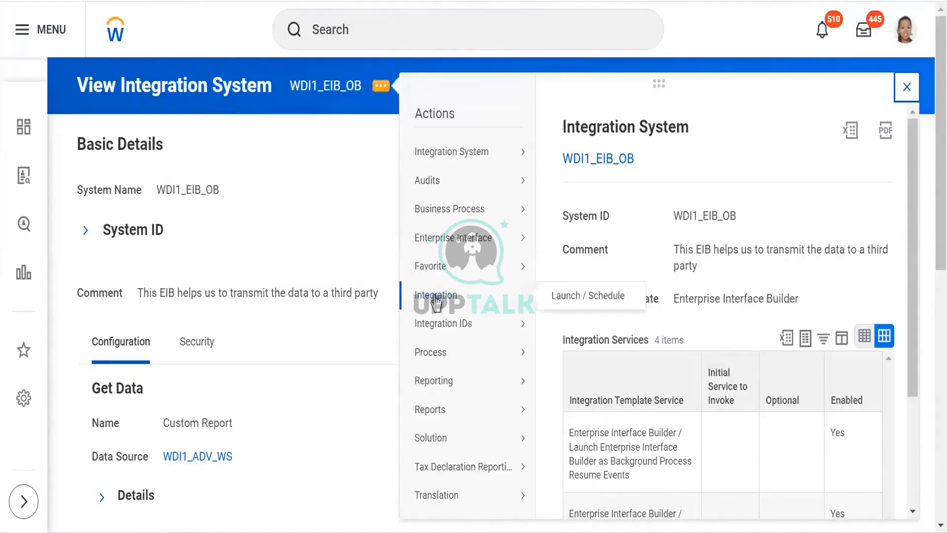
pyautogui.click(574, 296)
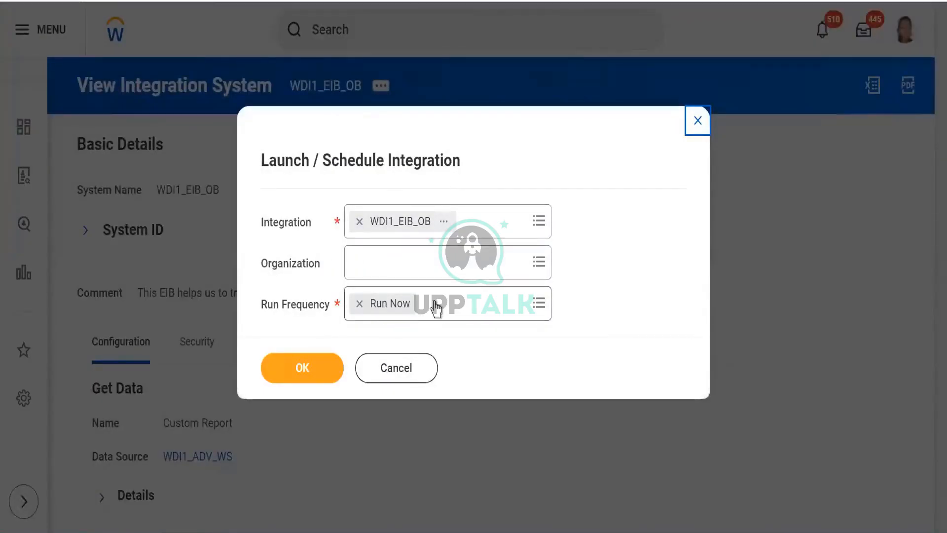
pyautogui.click(298, 374)
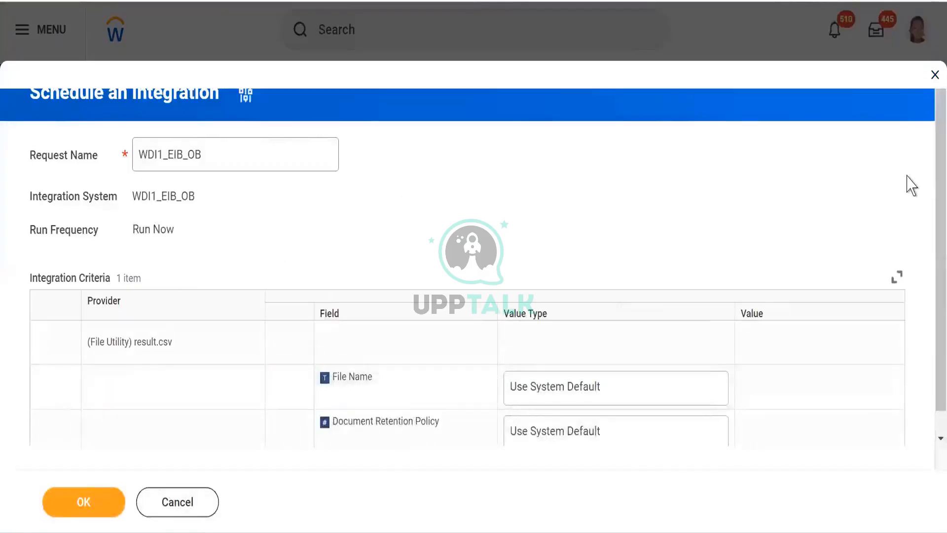
pyautogui.moveTo(928, 225); pyautogui.dragTo(928, 302)
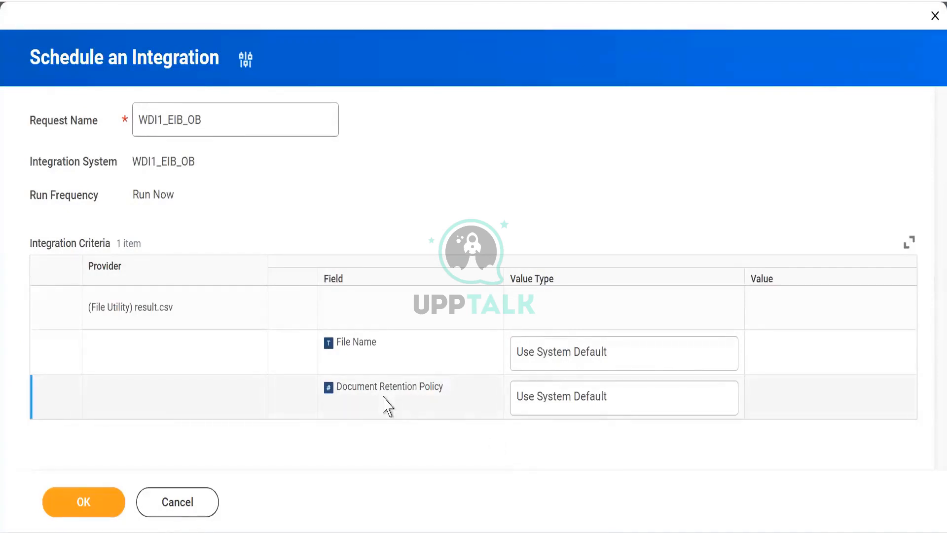
pyautogui.click(65, 506)
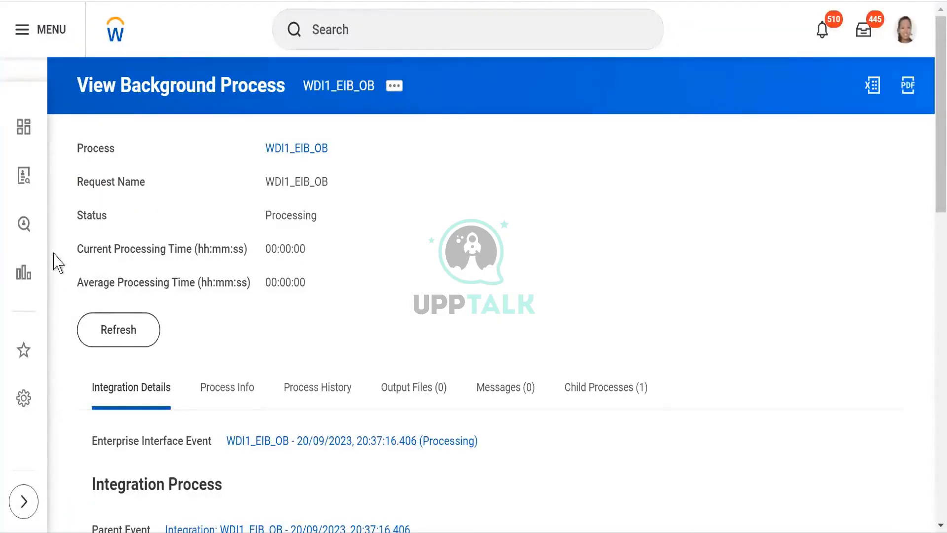
# Refresh the WDI1_EIB_OB background process until it finishes to check its status.
pyautogui.click(110, 337)
pyautogui.click(110, 336)
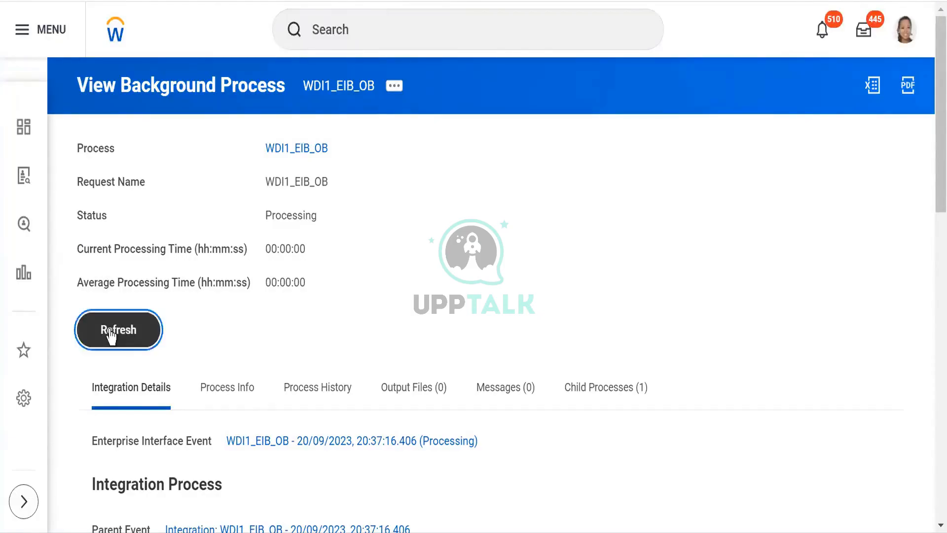
pyautogui.click(111, 337)
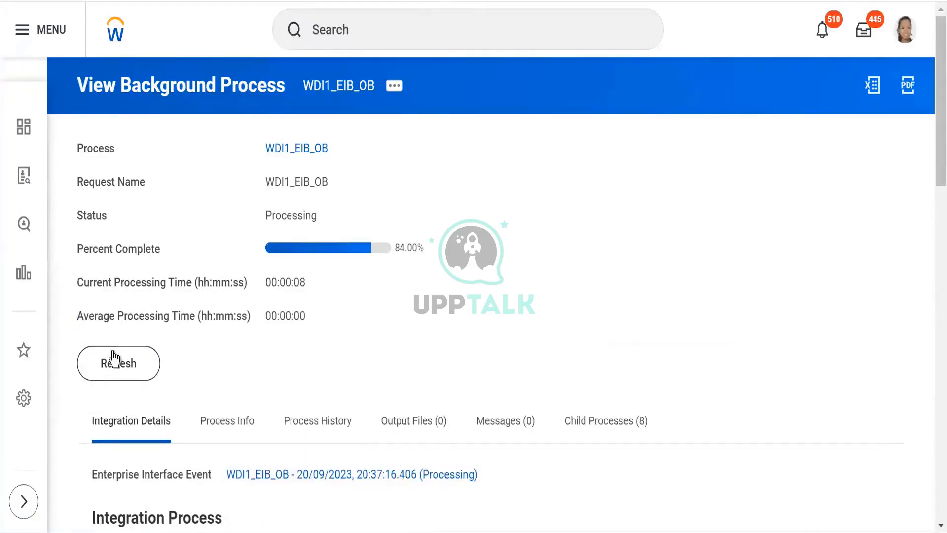
pyautogui.click(116, 372)
pyautogui.click(110, 370)
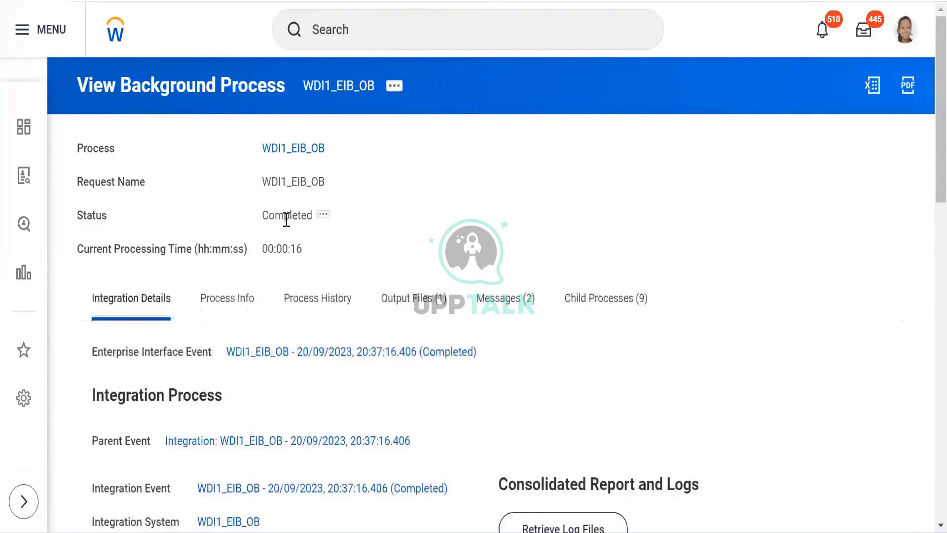
# Open the result.csv output file generated by the WDI1_EIB_OB background process.
pyautogui.click(402, 301)
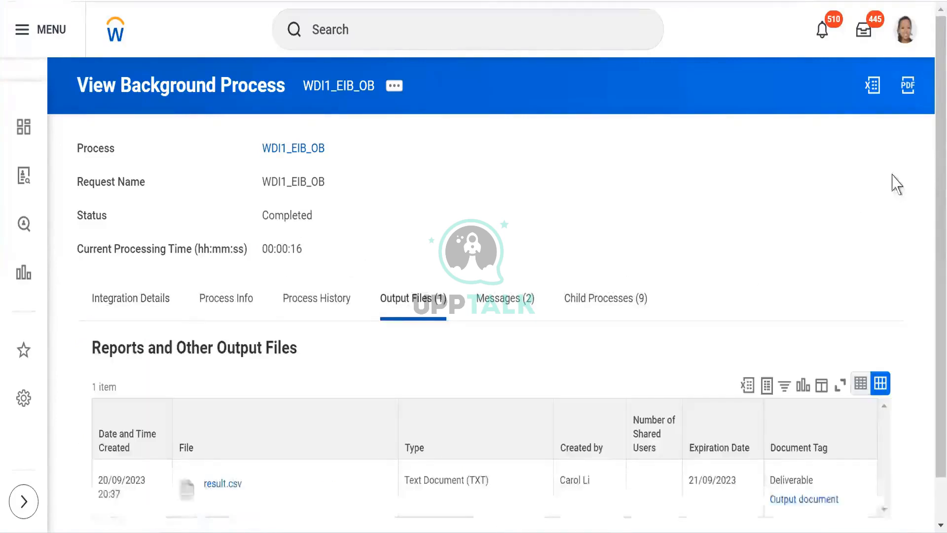
pyautogui.scroll(-1, 932, 296)
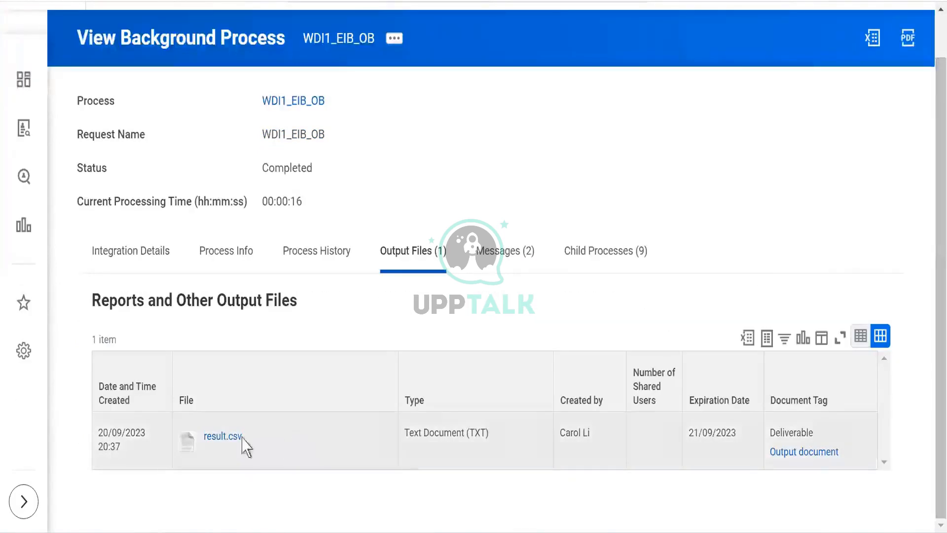
pyautogui.click(218, 439)
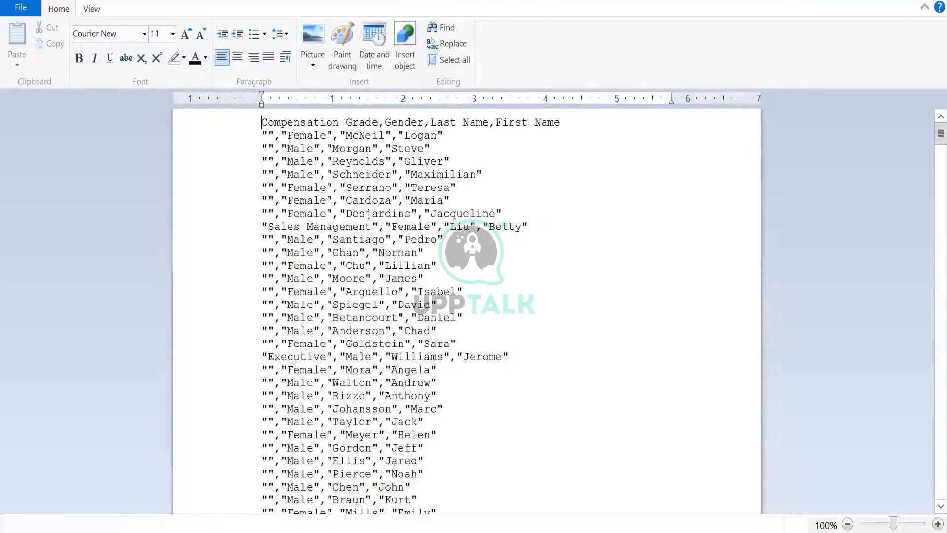
# Switch to the Downloads folder in File Explorer and open the CSV file result (11) with Excel.
pyautogui.click(118, 532)
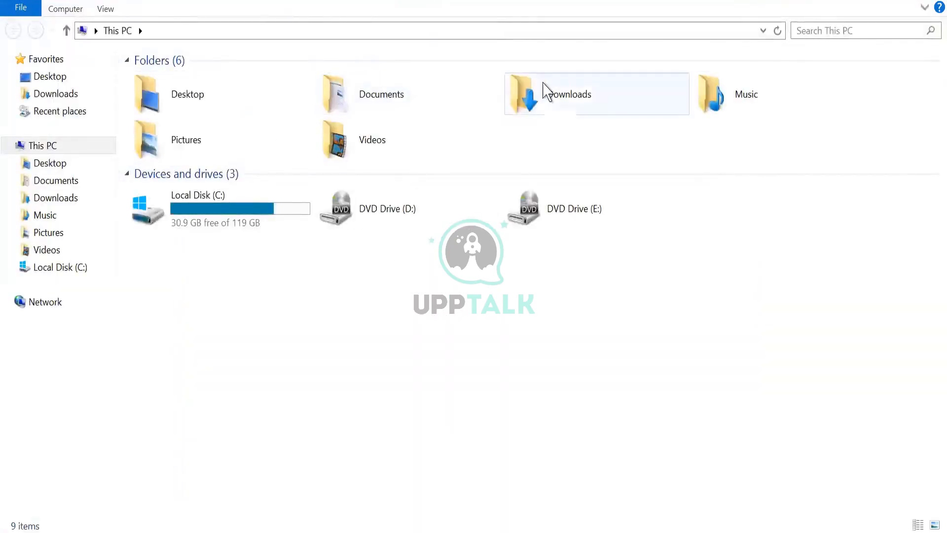
pyautogui.doubleClick(547, 92)
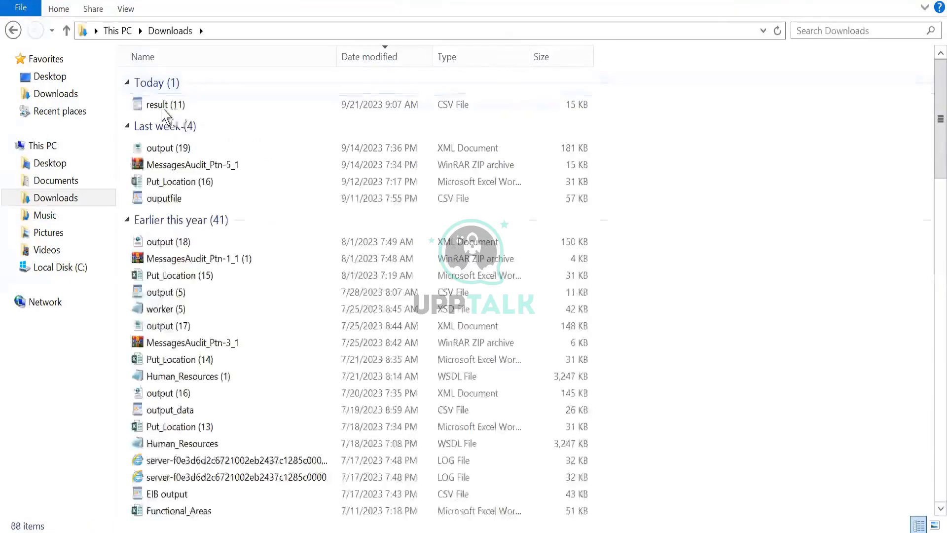
pyautogui.rightClick(163, 105)
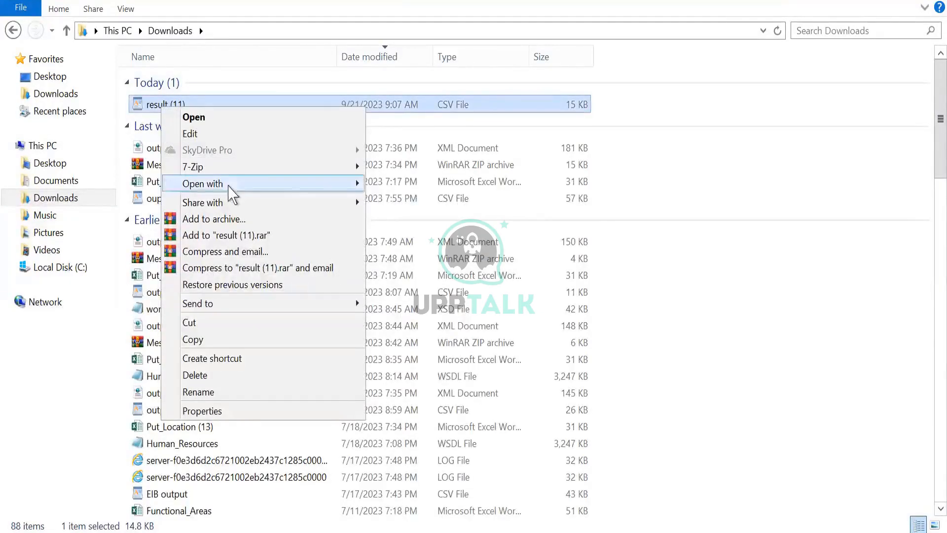
pyautogui.moveTo(318, 185)
pyautogui.click(389, 183)
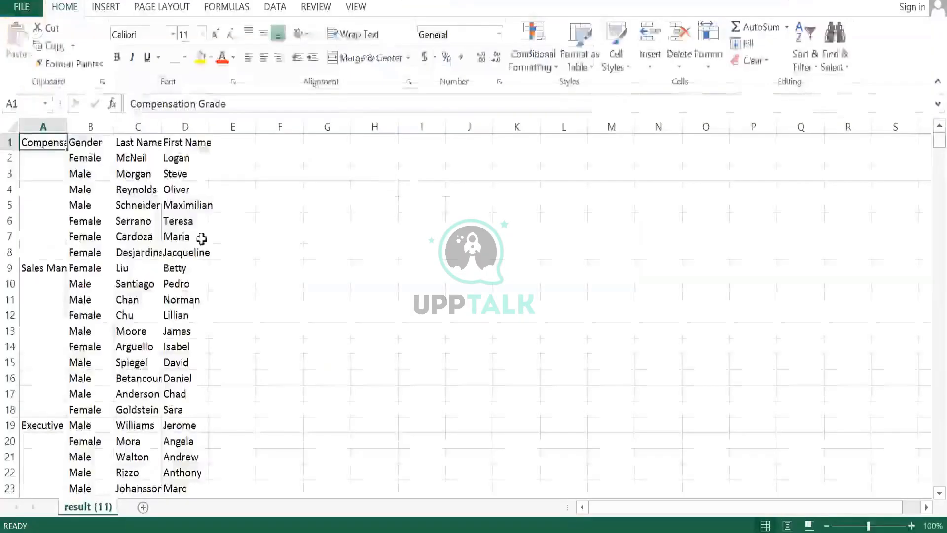
# Auto-fit the widths of the Compensation Grade, Gender, Last Name and First Name columns to their contents.
pyautogui.doubleClick(66, 124)
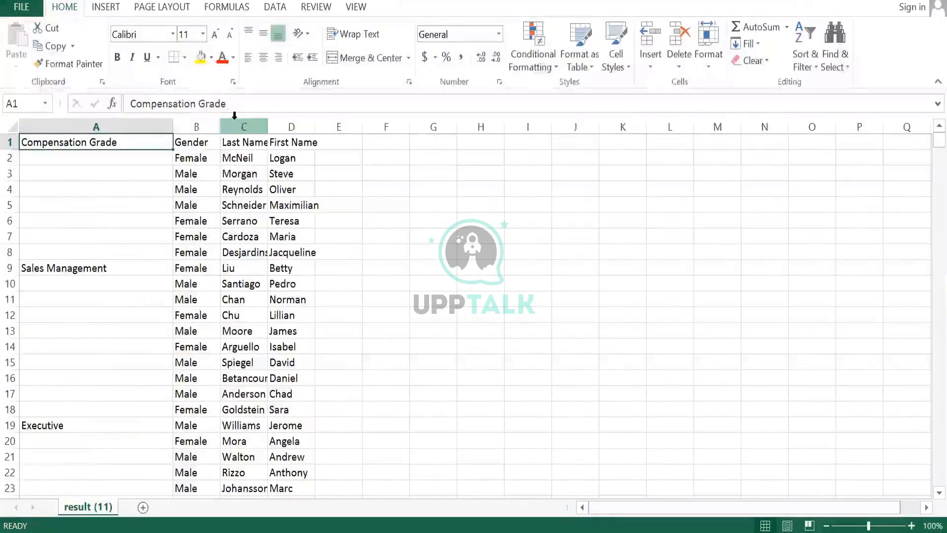
pyautogui.doubleClick(220, 124)
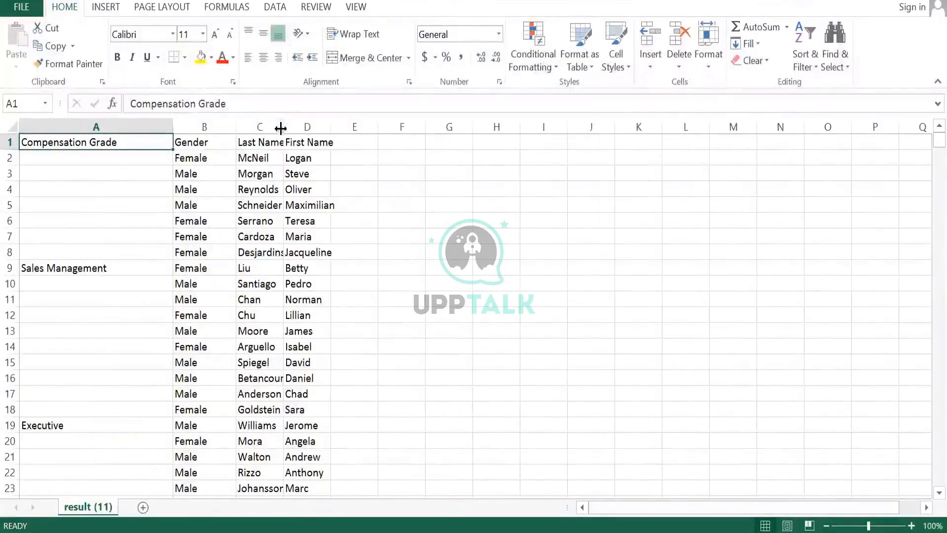
pyautogui.doubleClick(284, 124)
pyautogui.doubleClick(349, 124)
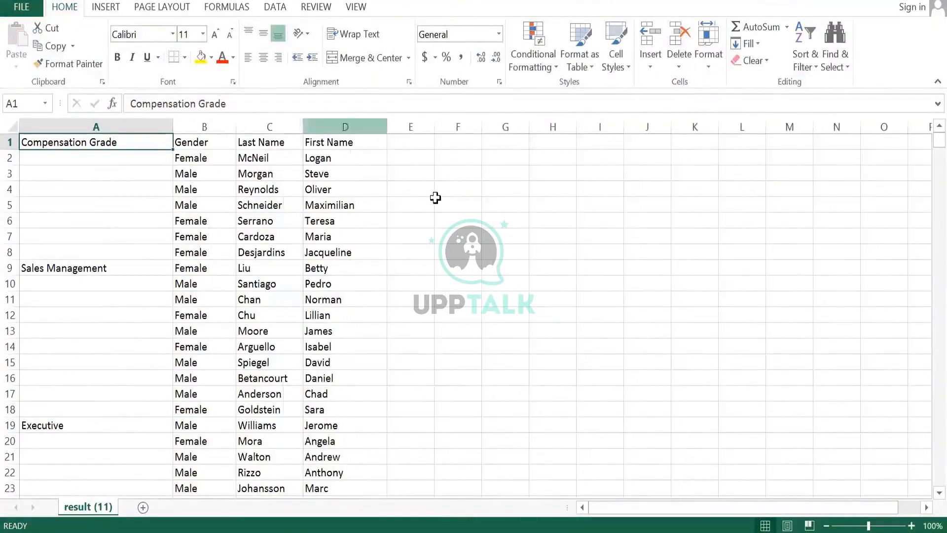
pyautogui.click(435, 203)
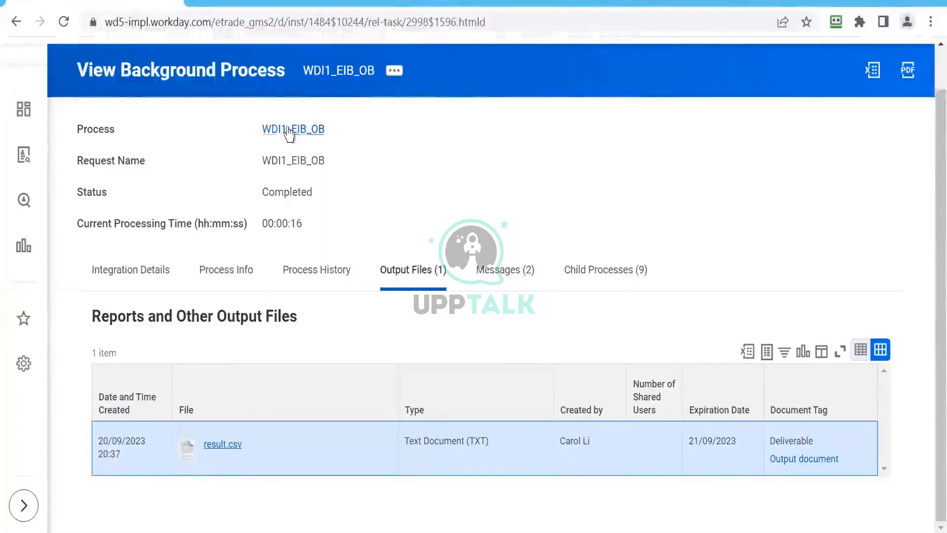
# Return to Workday, open the WDI1_EIB_OB integration system for editing and go to its delivery settings.
pyautogui.click(284, 130)
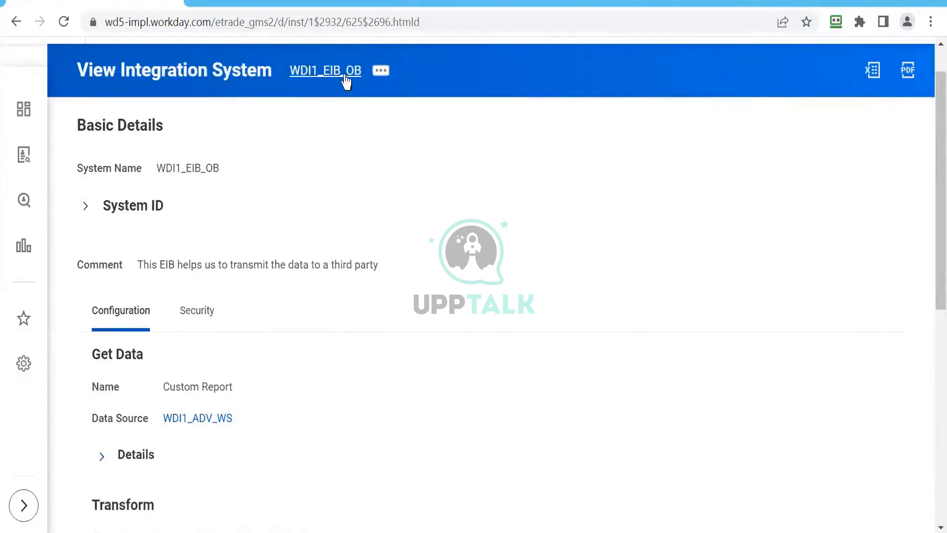
pyautogui.click(385, 74)
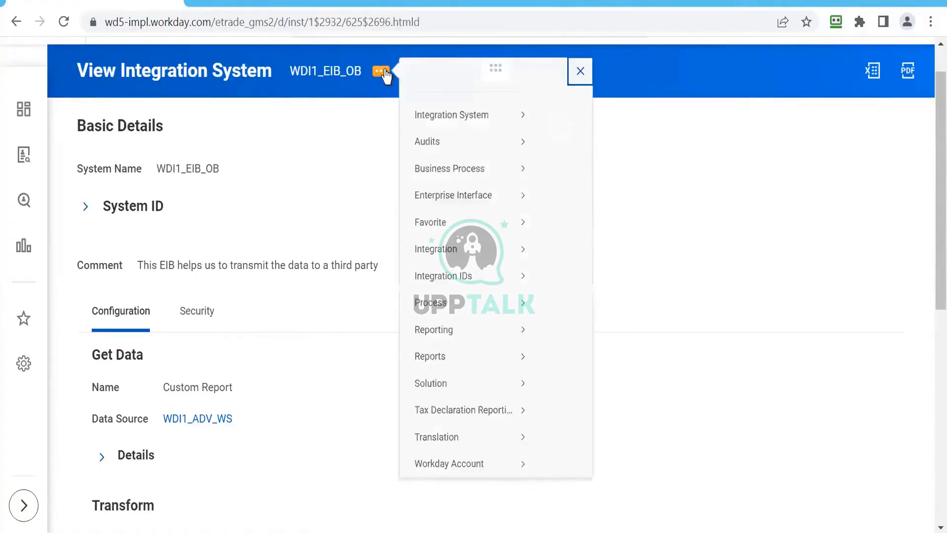
pyautogui.moveTo(506, 215)
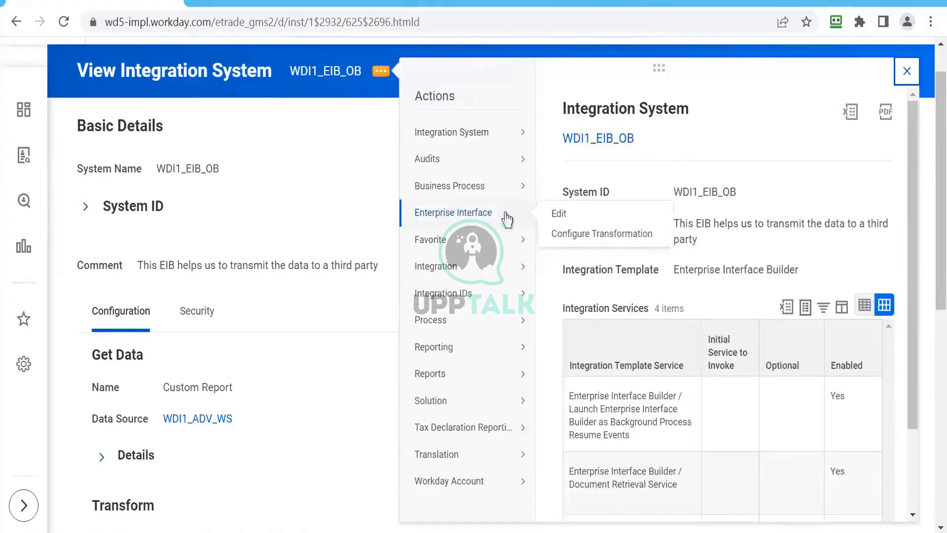
pyautogui.click(560, 215)
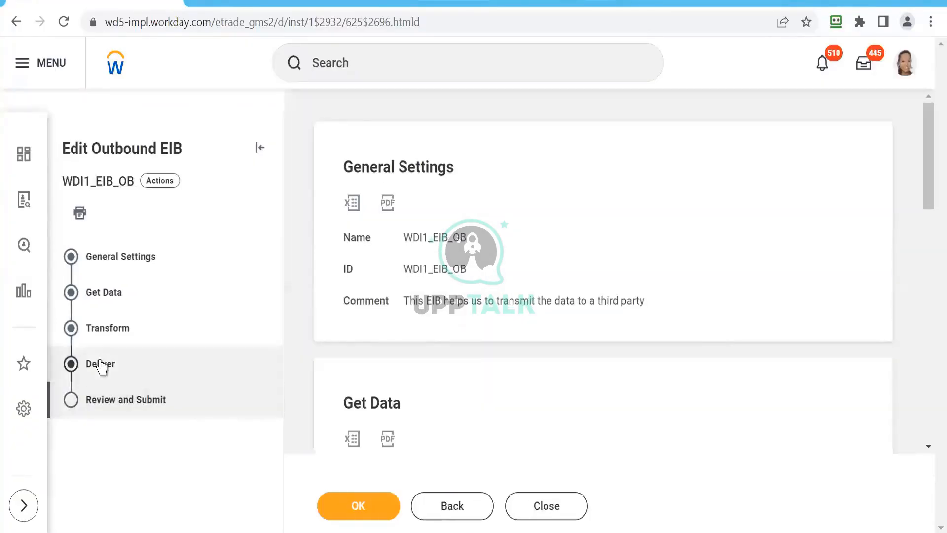
pyautogui.click(100, 364)
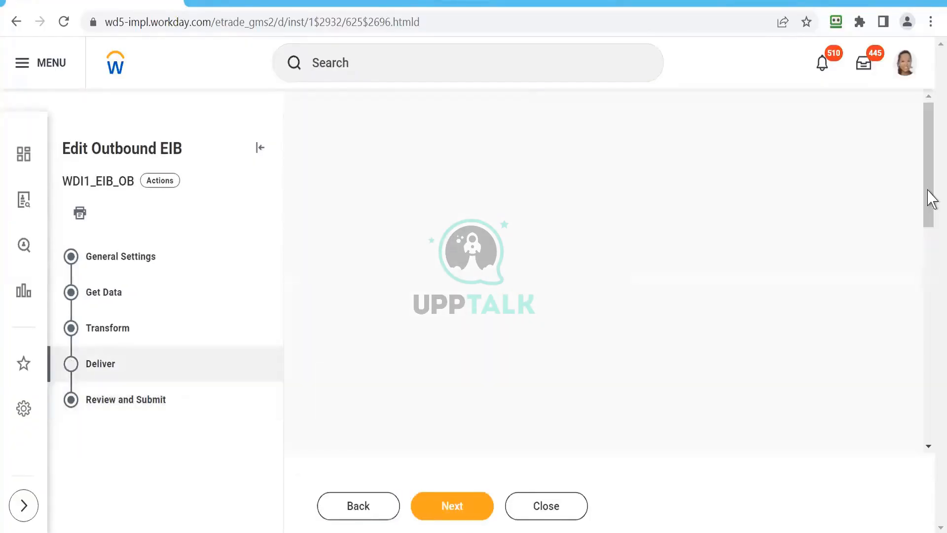
pyautogui.moveTo(932, 186); pyautogui.dragTo(928, 228)
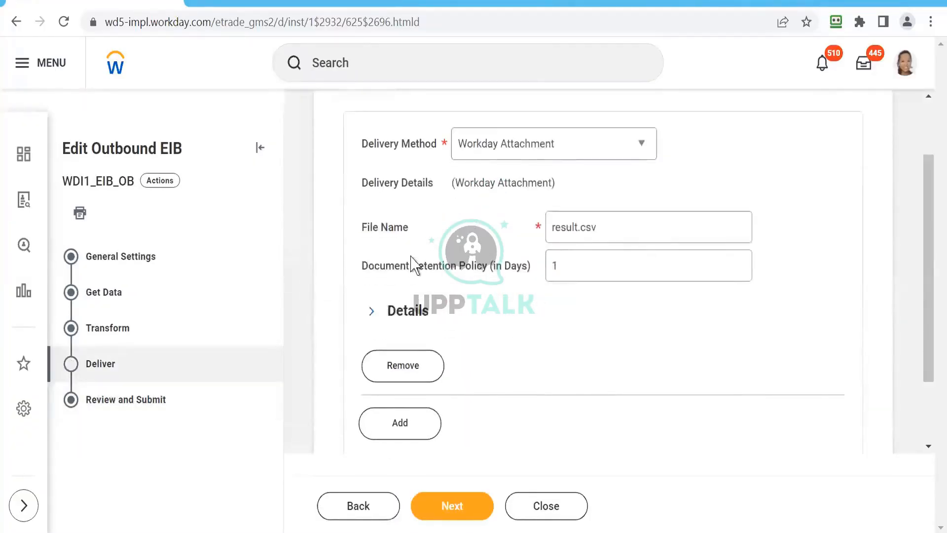
# Try to set the Document Retention Policy of the Workday Attachment delivery to 181 days.
pyautogui.click(576, 260)
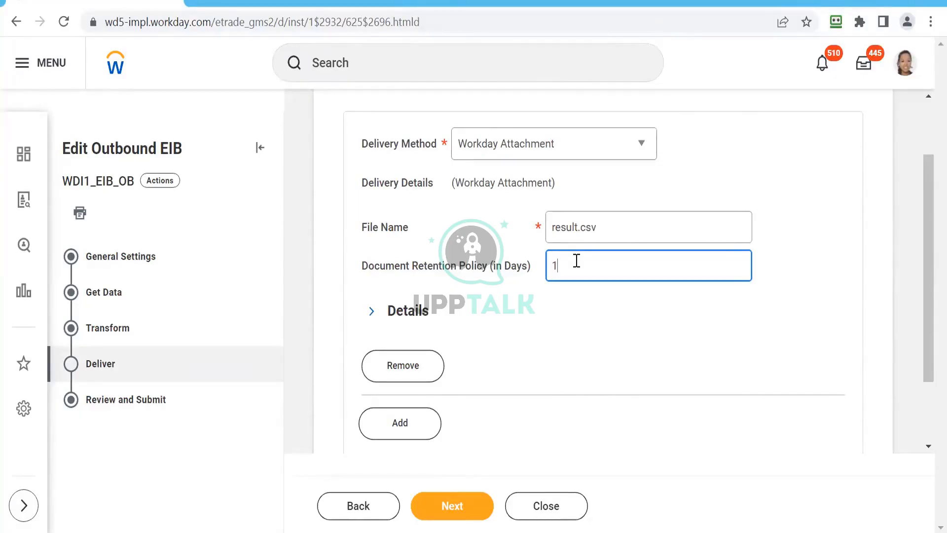
pyautogui.write('81')
pyautogui.click(592, 324)
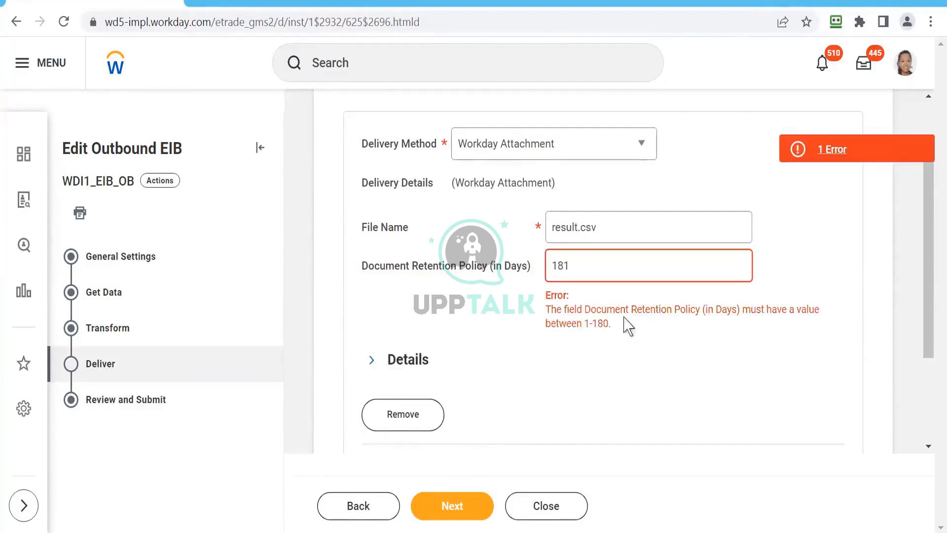
pyautogui.moveTo(571, 309); pyautogui.dragTo(625, 340)
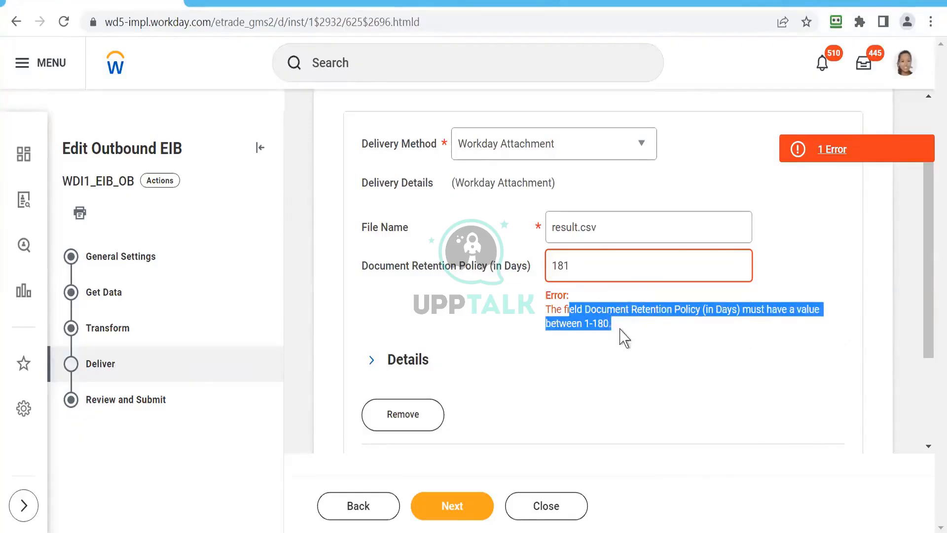
# Set the Document Retention Policy to 1 day and submit the outbound EIB.
pyautogui.click(574, 268)
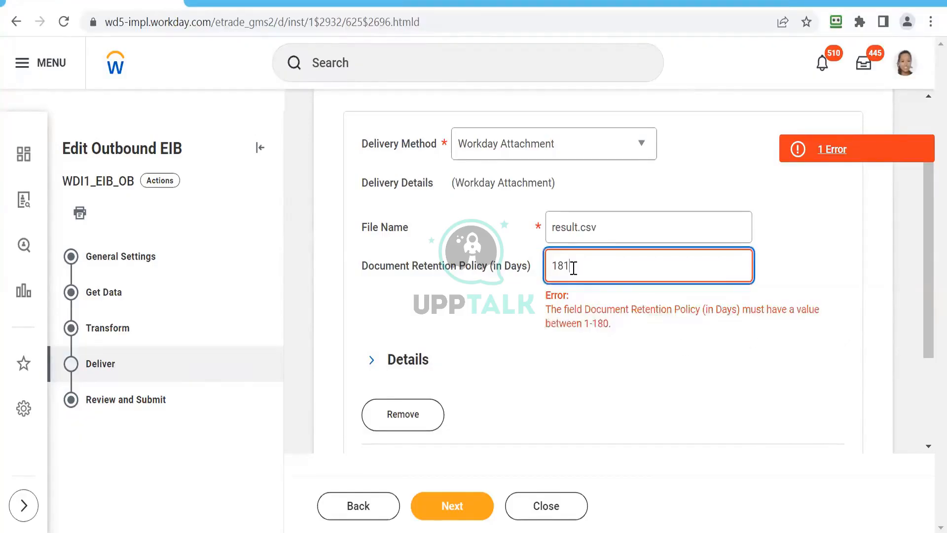
pyautogui.press('BackSpace')
pyautogui.write('0')
pyautogui.press('BackSpace')
pyautogui.press('BackSpace')
pyautogui.click(599, 419)
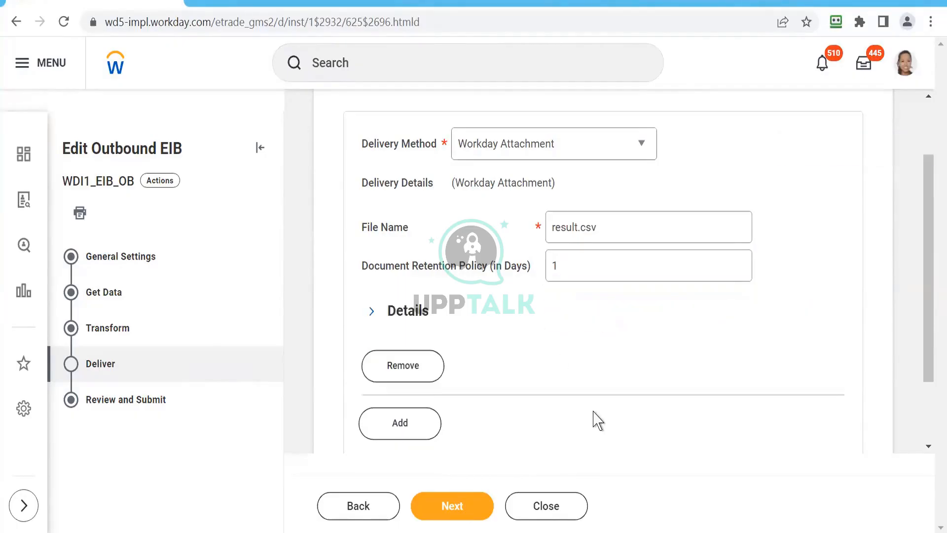
pyautogui.click(453, 508)
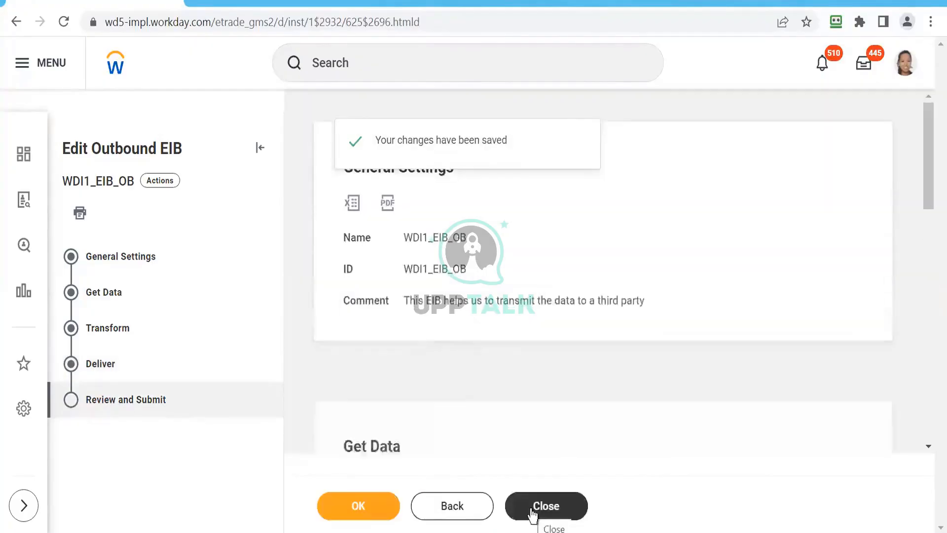
pyautogui.click(360, 508)
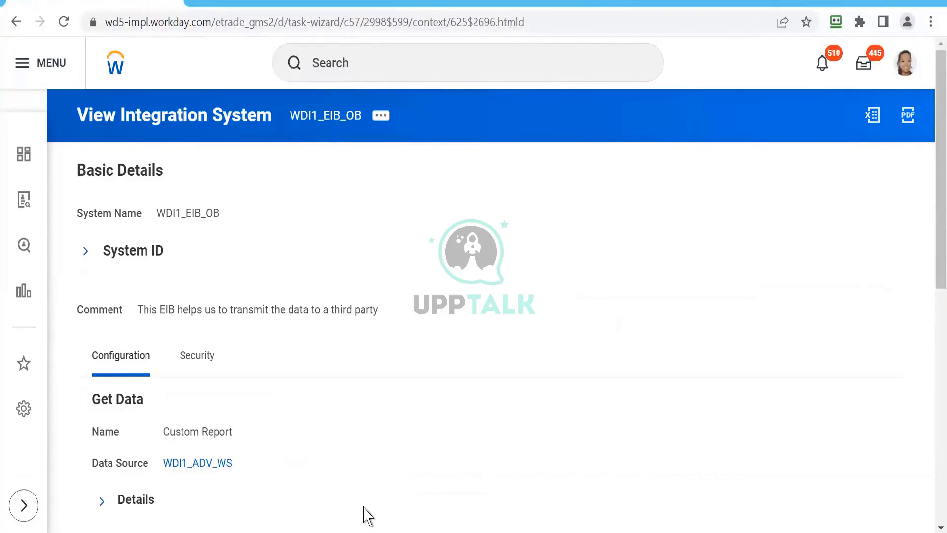
# Start a launch/schedule request for WDI1_EIB_OB and set its run frequency to Minute Recurrence.
pyautogui.click(381, 118)
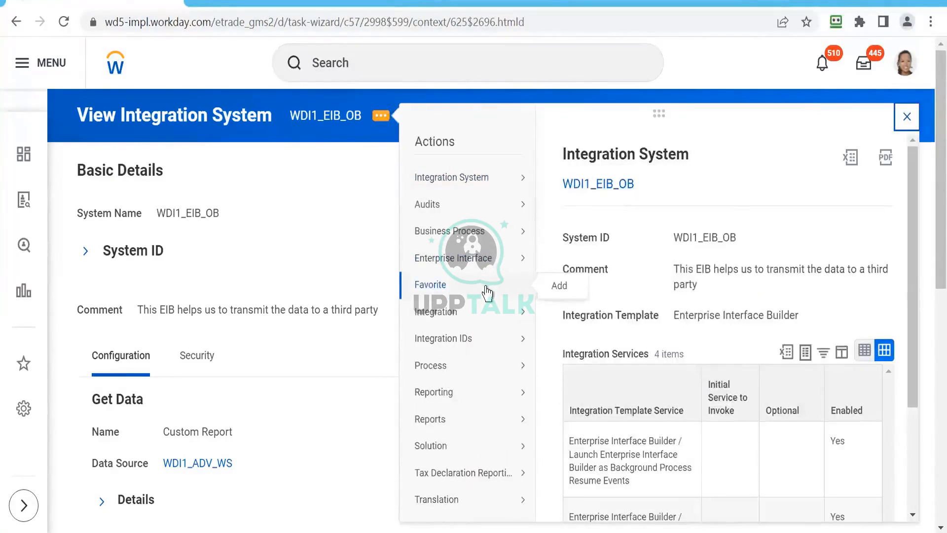
pyautogui.moveTo(489, 320)
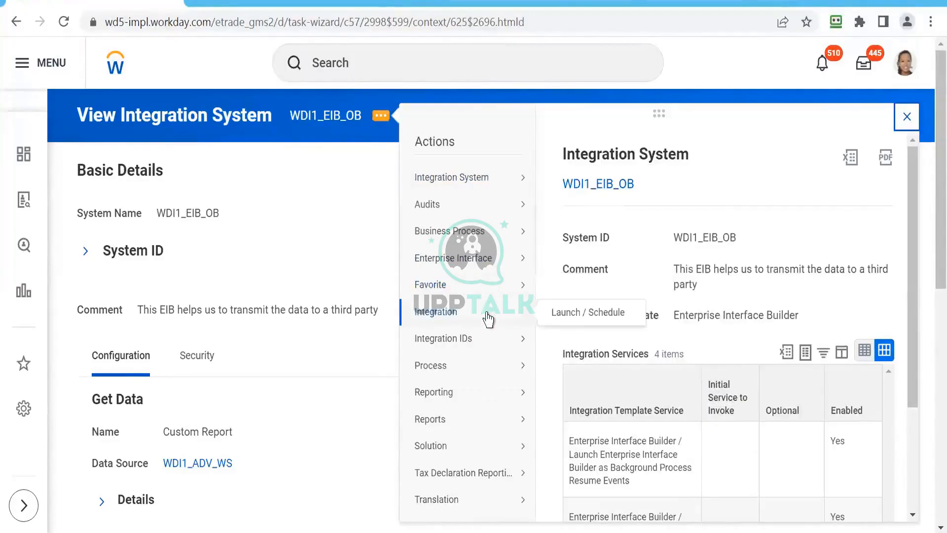
pyautogui.click(570, 316)
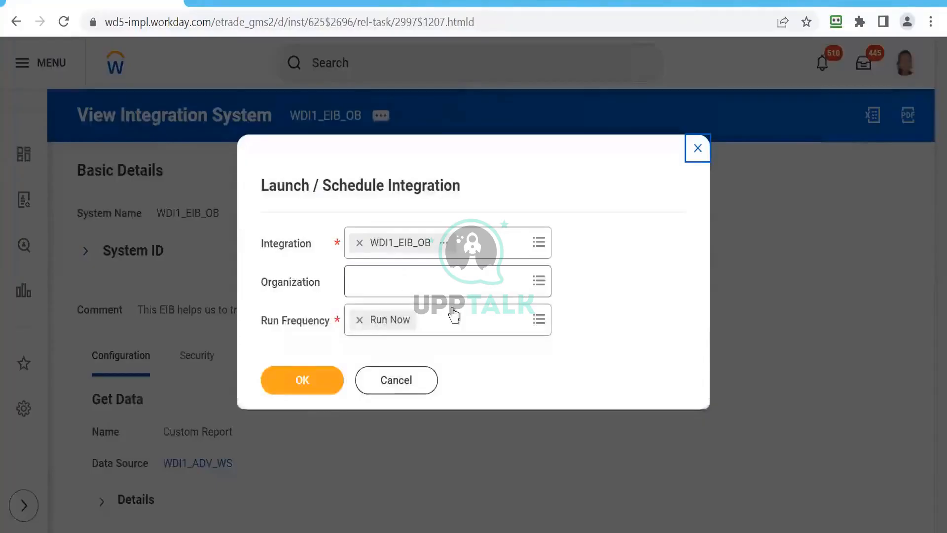
pyautogui.click(471, 320)
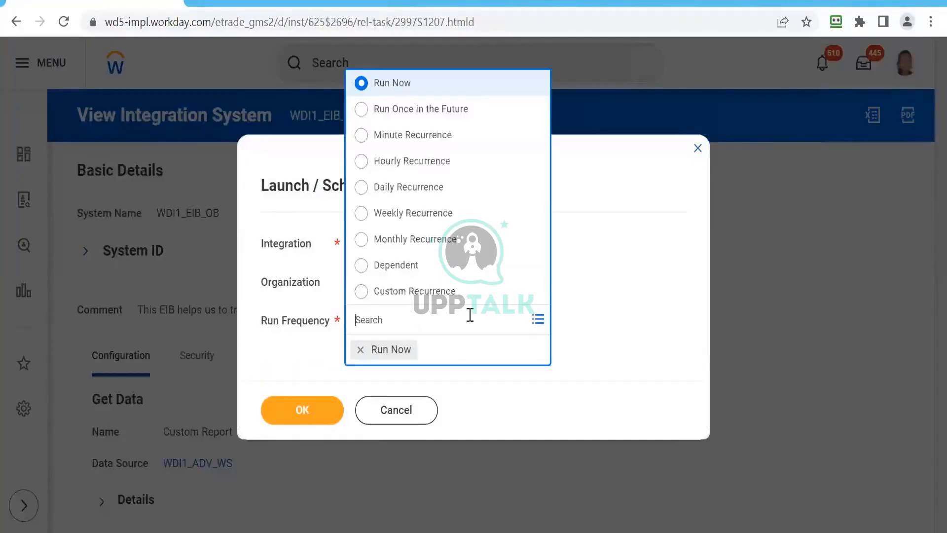
pyautogui.click(360, 141)
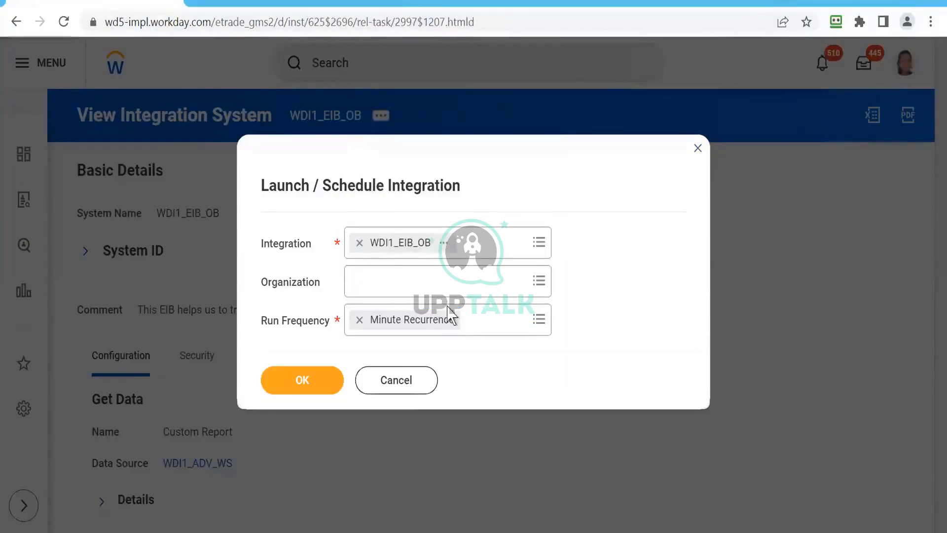